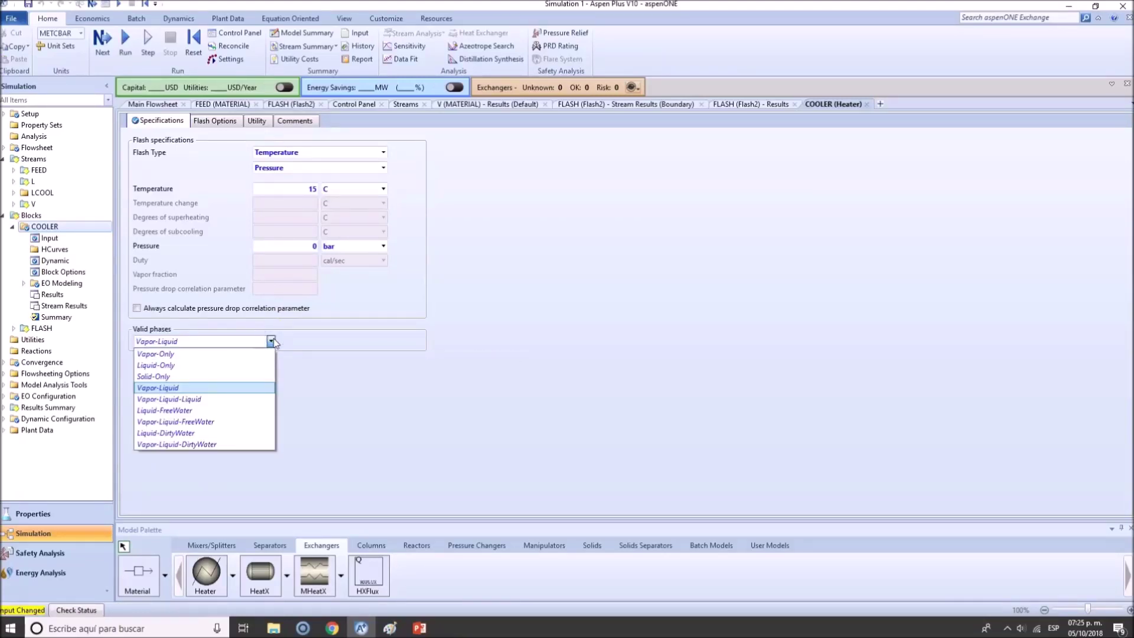
Run the simulation with the COOLER block and check the vapor fractions on the flowsheet, leaving them hidden
{"action": "left_click", "coordinate": [271, 341]}
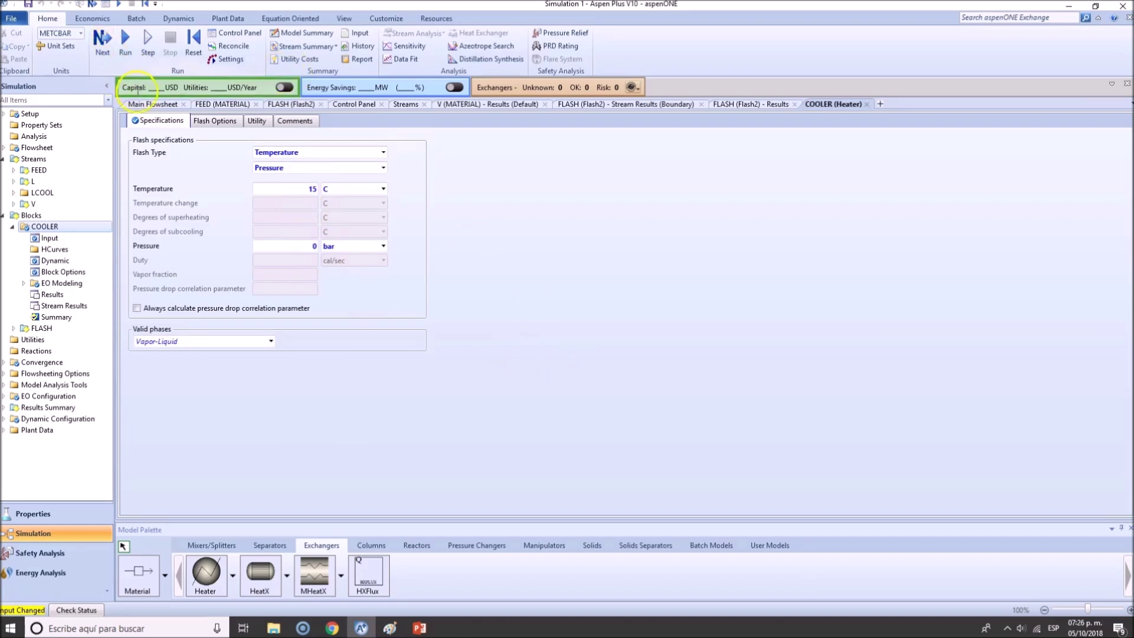
{"action": "left_click", "coordinate": [117, 56]}
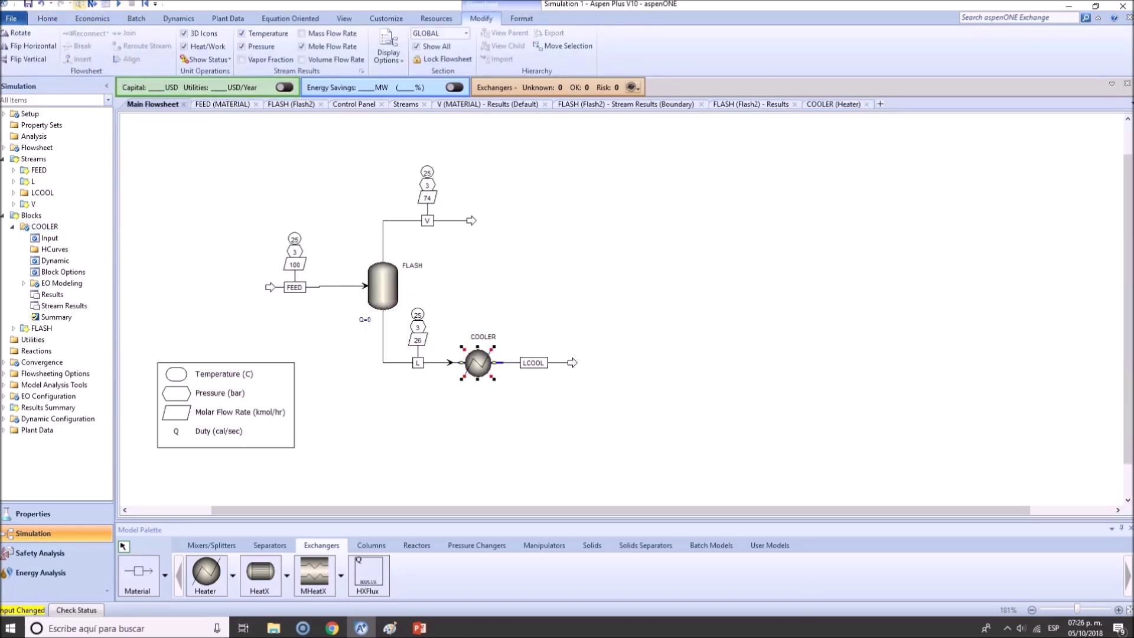
{"action": "left_click", "coordinate": [93, 4]}
{"action": "left_click", "coordinate": [630, 340]}
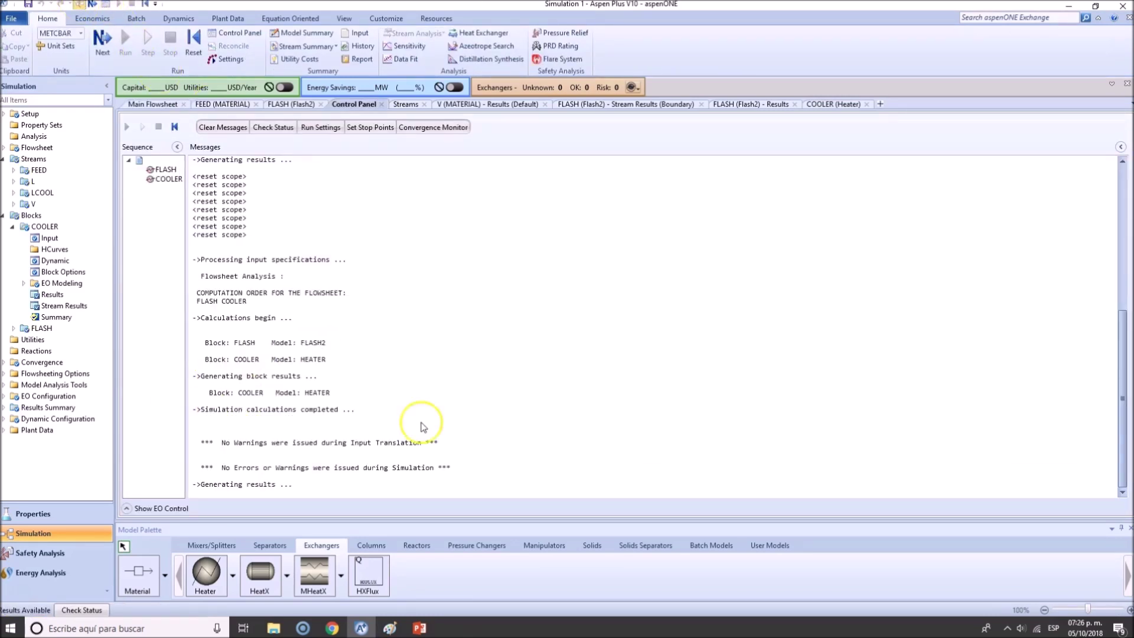
{"action": "left_click", "coordinate": [454, 440]}
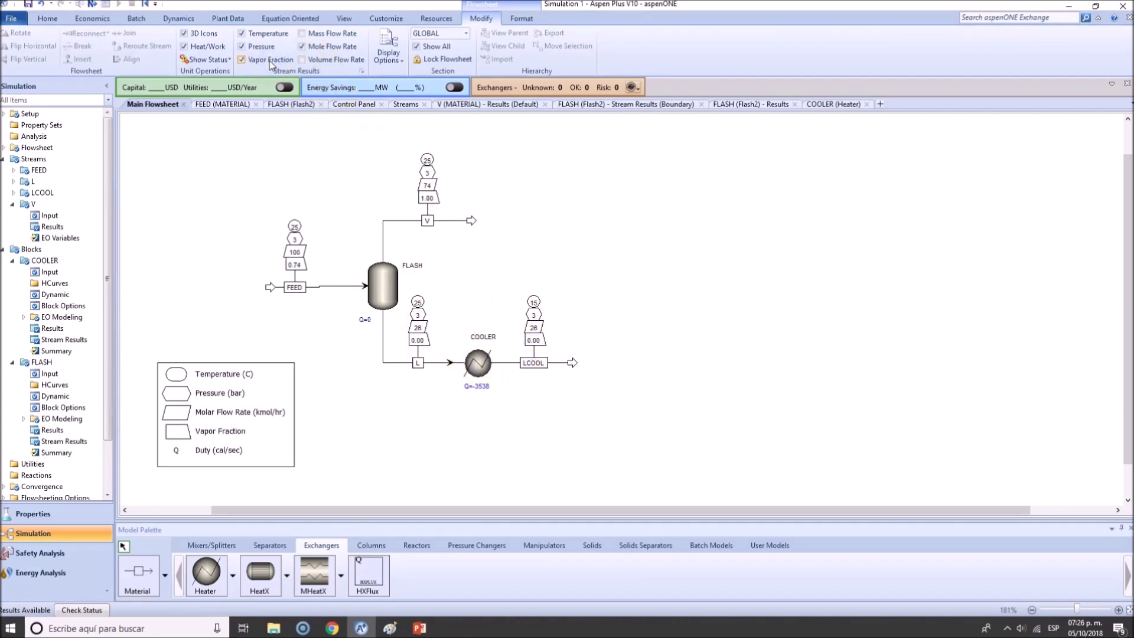
{"action": "left_click", "coordinate": [271, 60]}
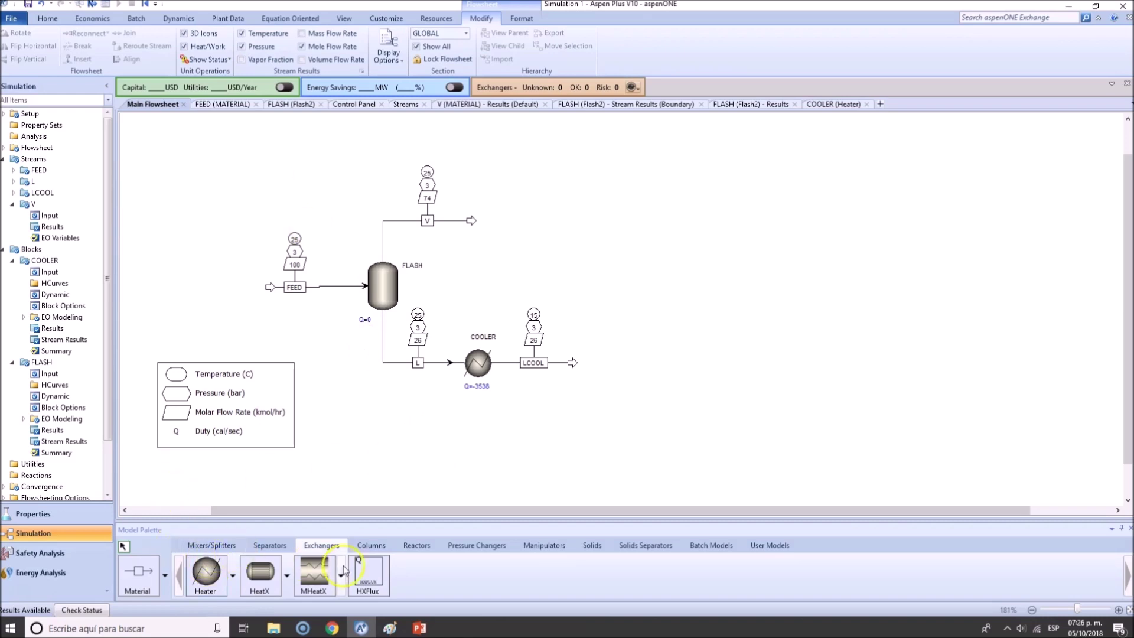
Place a Valve block after COOLER, connect the LCOOL stream to its inlet and move the valve closer to COOLER
{"action": "left_click", "coordinate": [458, 549]}
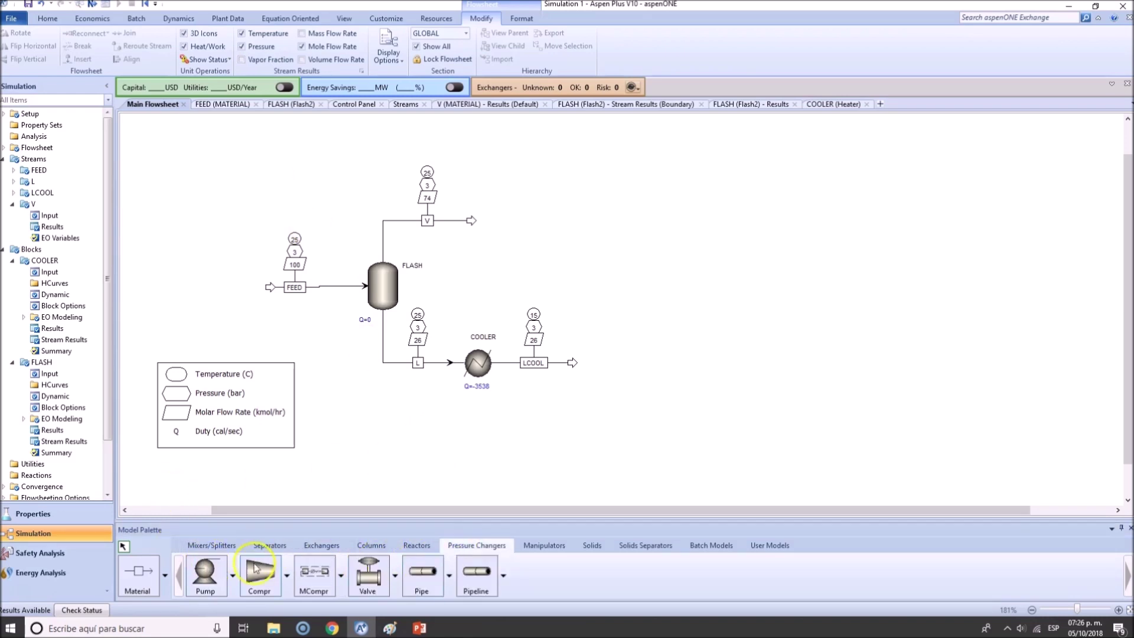
{"action": "left_click", "coordinate": [367, 581]}
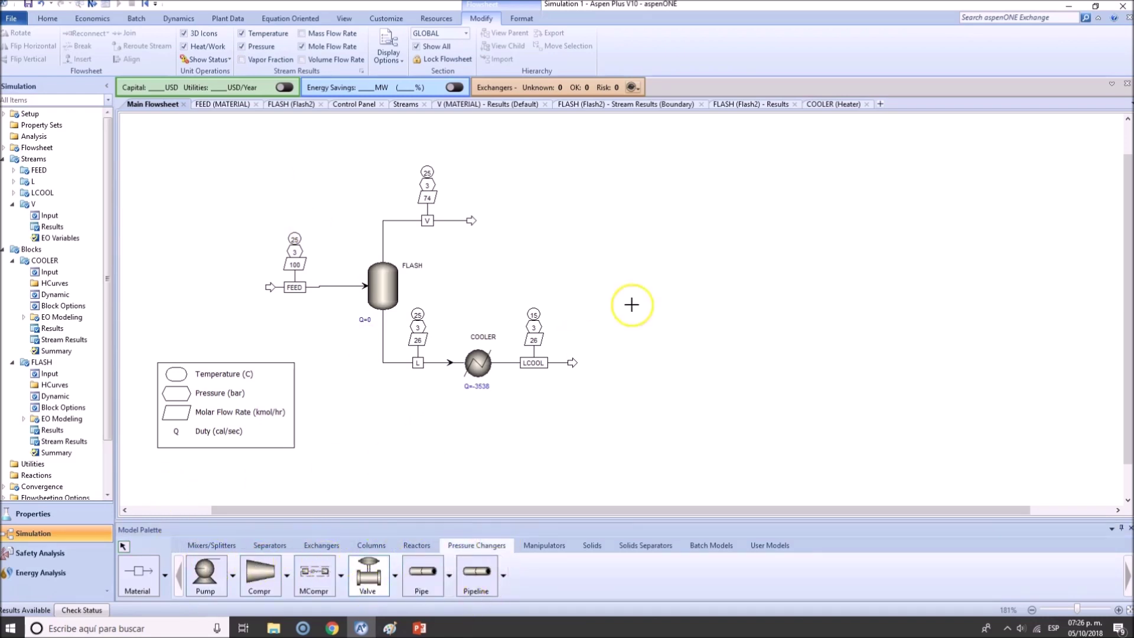
{"action": "left_click", "coordinate": [589, 362]}
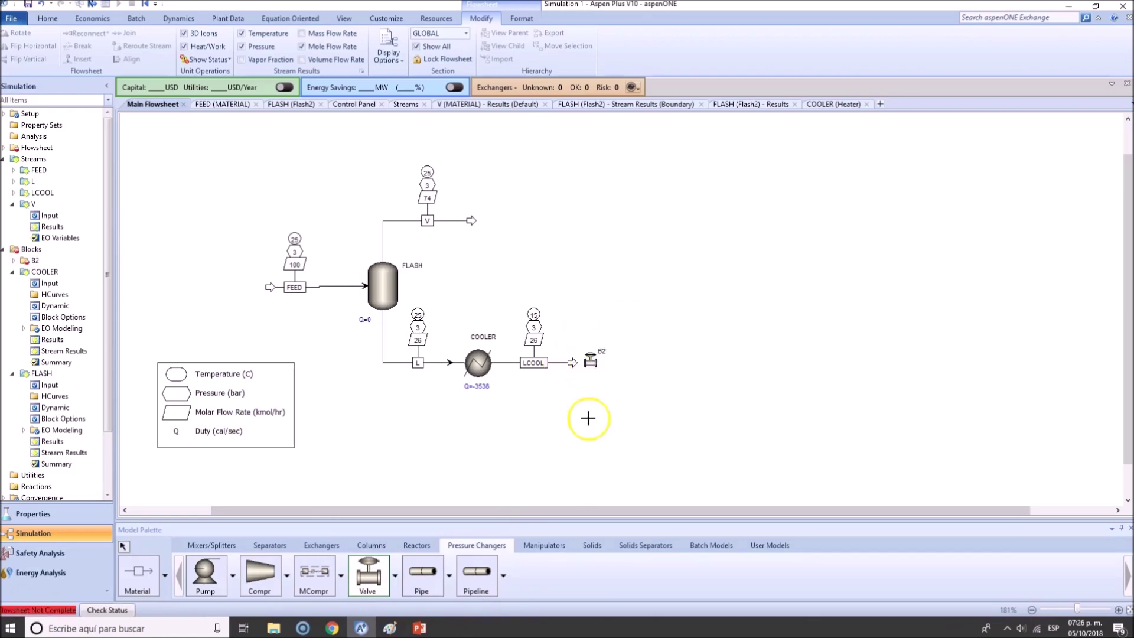
{"action": "left_click", "coordinate": [579, 365]}
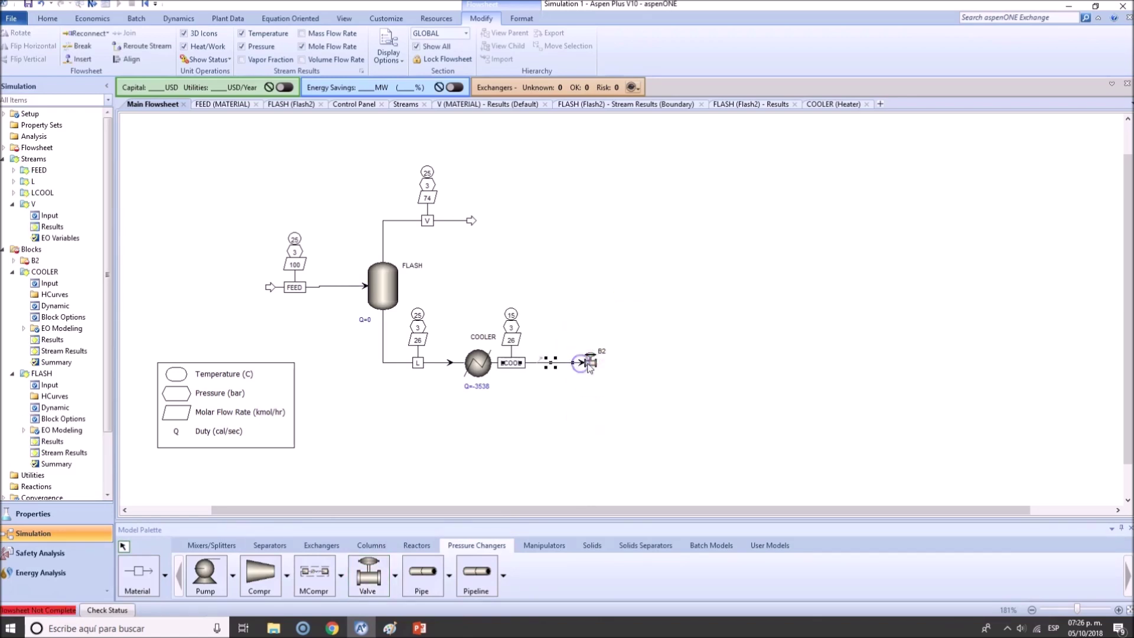
{"action": "left_click_drag", "start_coordinate": [589, 366], "coordinate": [555, 365]}
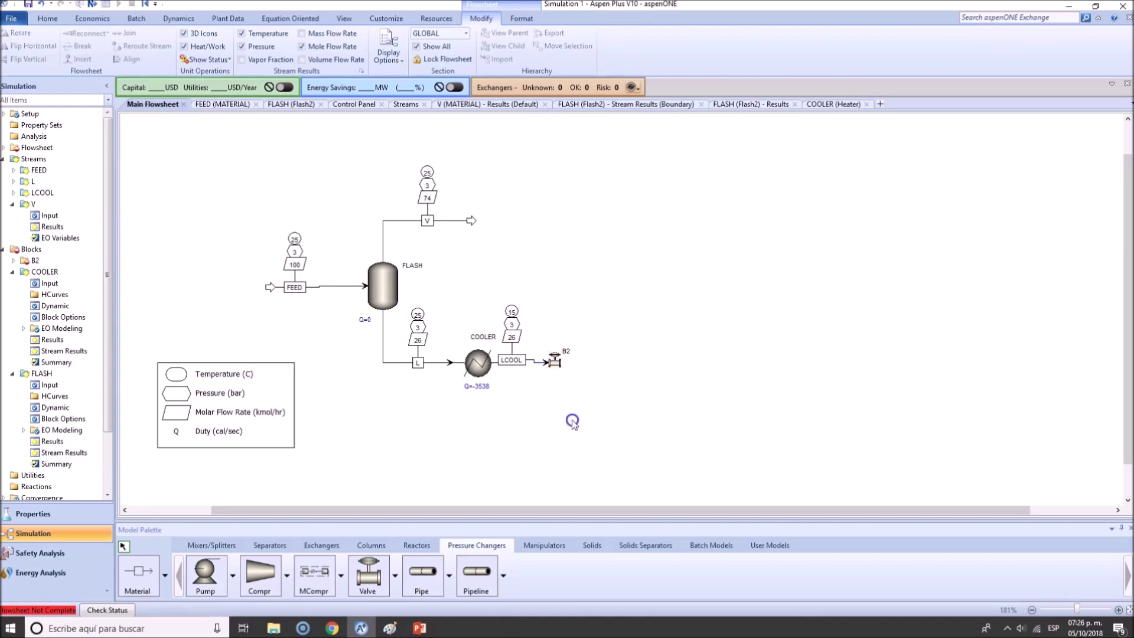
Rename the new valve block as VALVE
{"action": "left_click", "coordinate": [566, 353]}
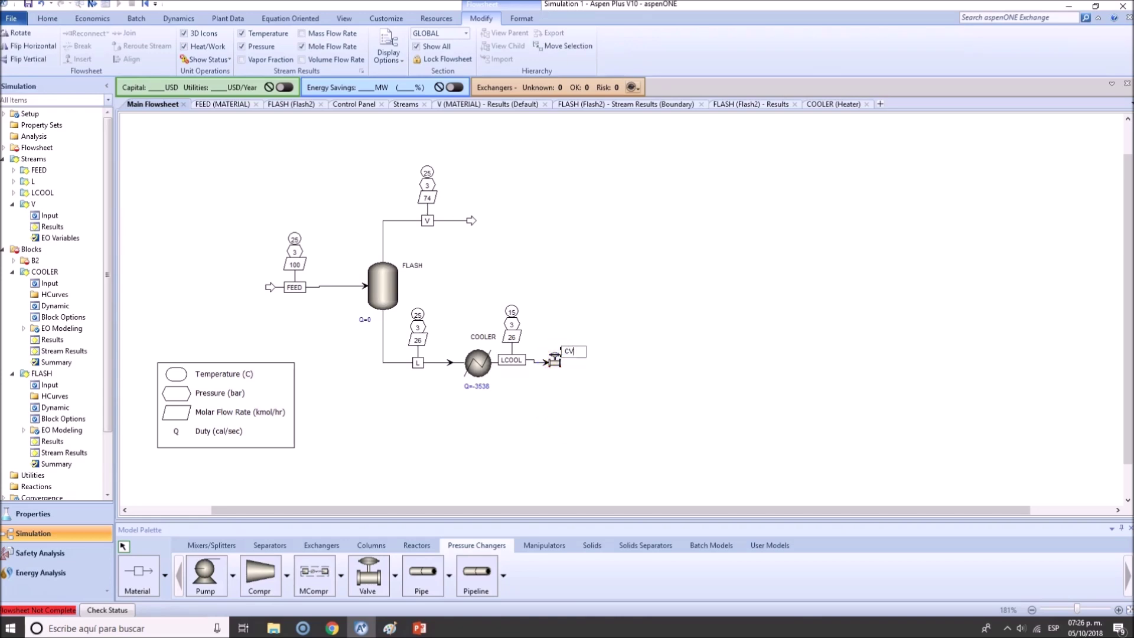
{"action": "type", "text": "VALVE"}
{"action": "key", "text": "Return"}
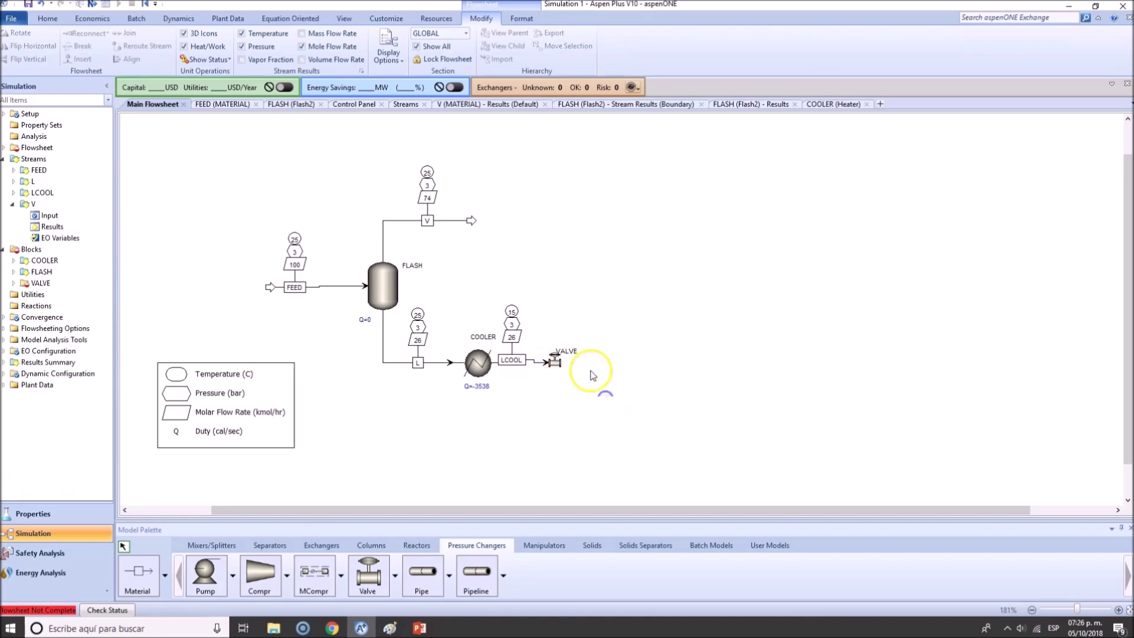
{"action": "left_click", "coordinate": [570, 407]}
Add a material stream leaving the VALVE outlet and name it LVAL, consulting the reference slide
{"action": "left_click", "coordinate": [131, 581]}
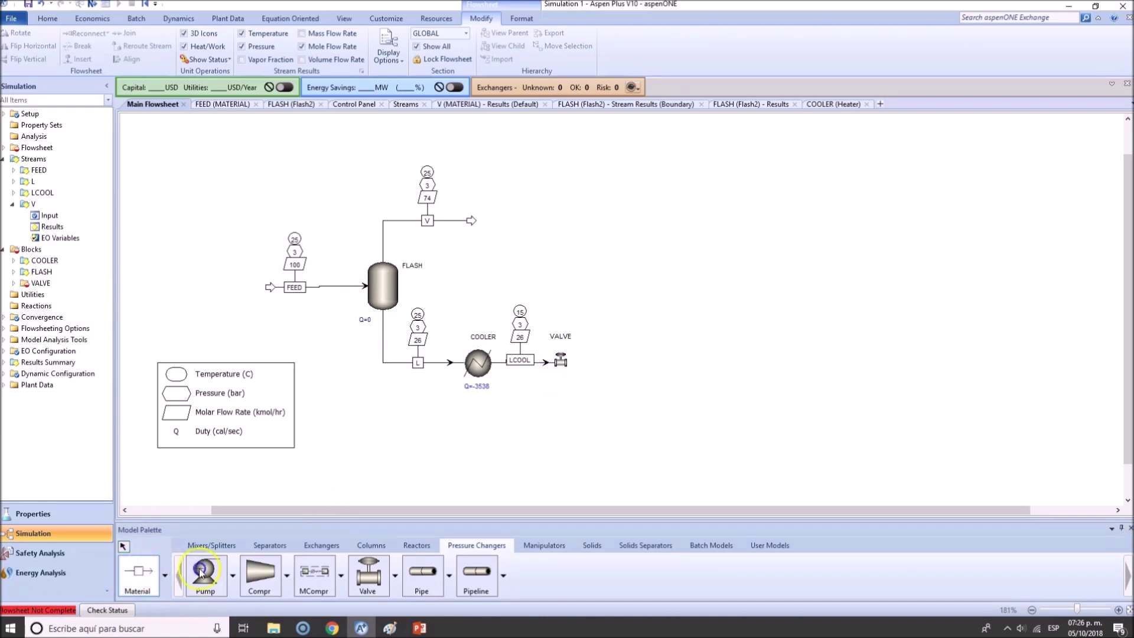
{"action": "left_click", "coordinate": [569, 362]}
{"action": "left_click", "coordinate": [652, 360]}
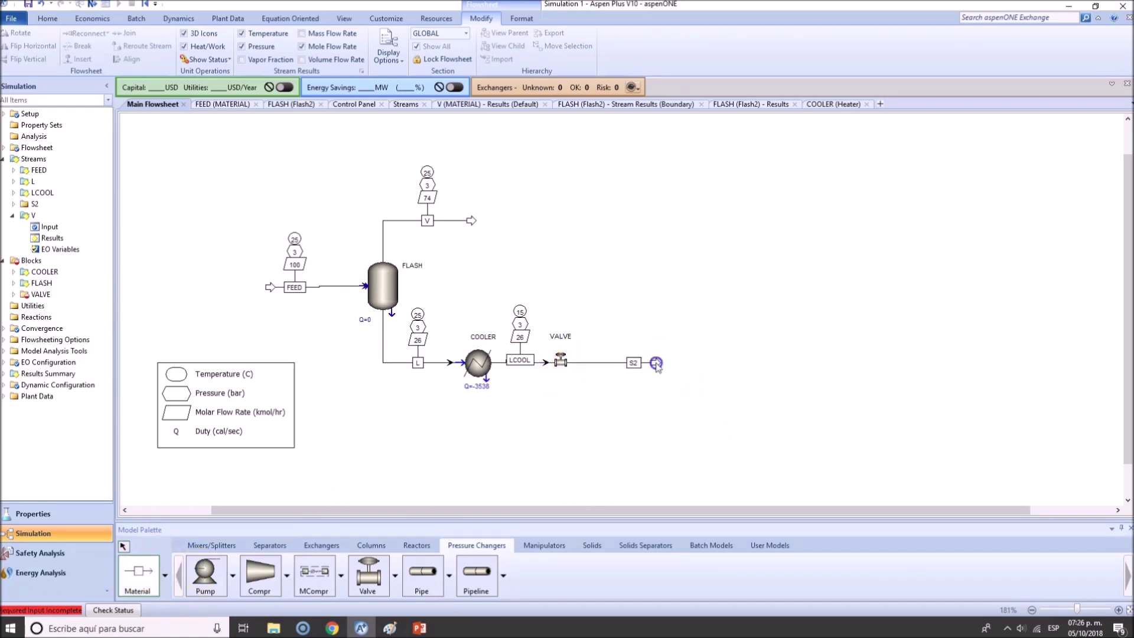
{"action": "right_click", "coordinate": [652, 372]}
{"action": "left_click", "coordinate": [635, 365]}
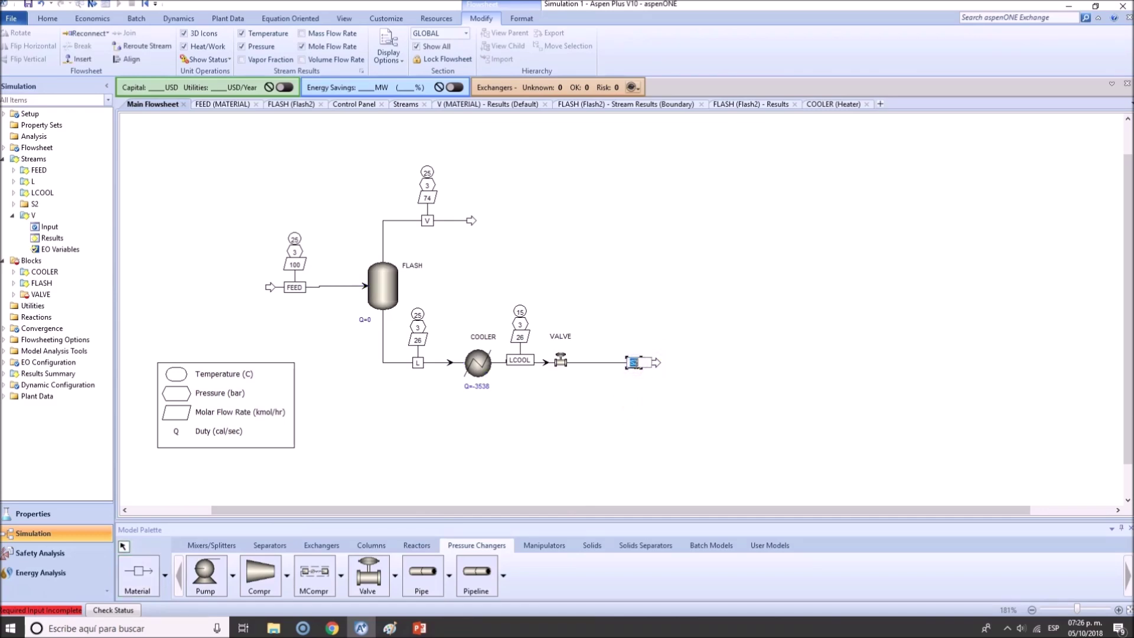
{"action": "key", "text": "alt+Tab"}
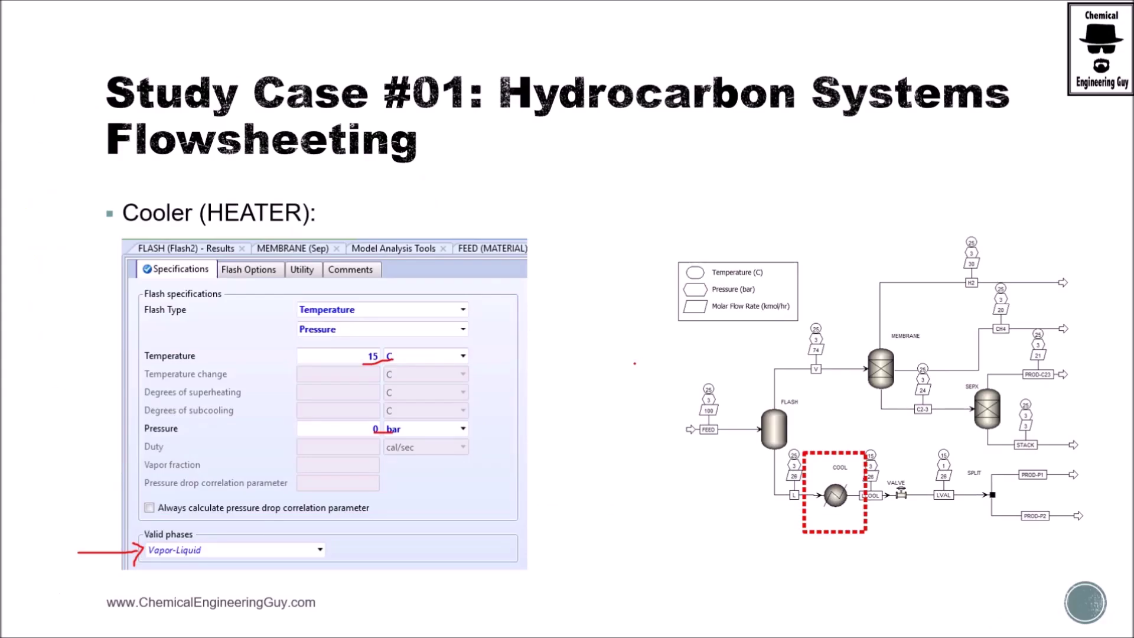
{"action": "key", "text": "alt+Tab"}
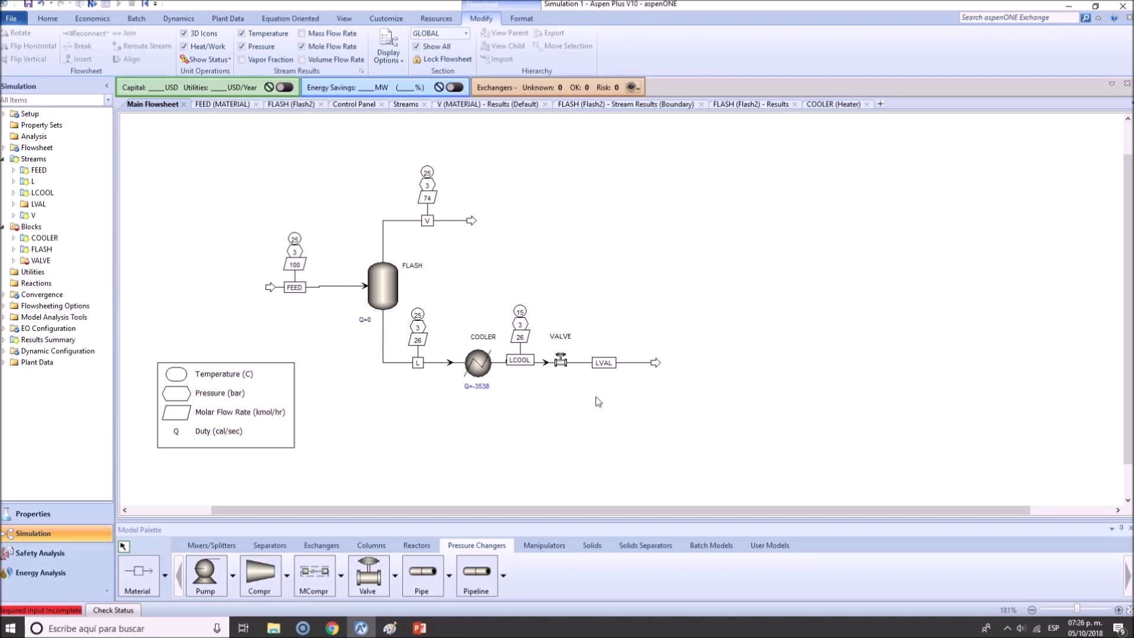
Bring up the VALVE block's required input form and read the completion status for its missing specifications
{"action": "left_click", "coordinate": [48, 19]}
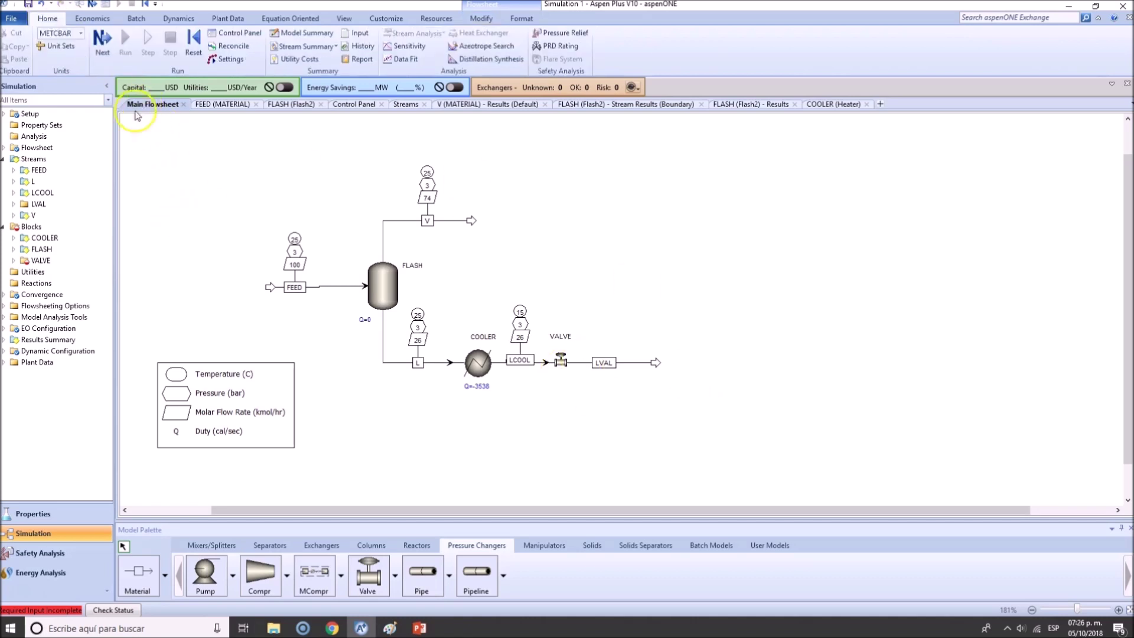
{"action": "left_click", "coordinate": [102, 42]}
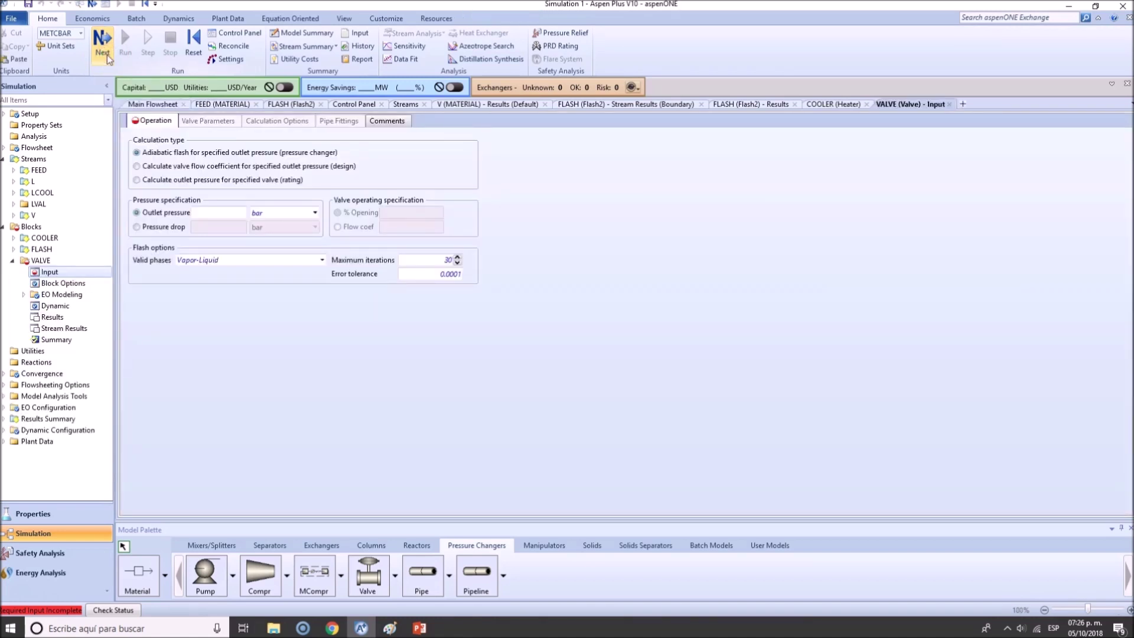
{"action": "left_click", "coordinate": [177, 74]}
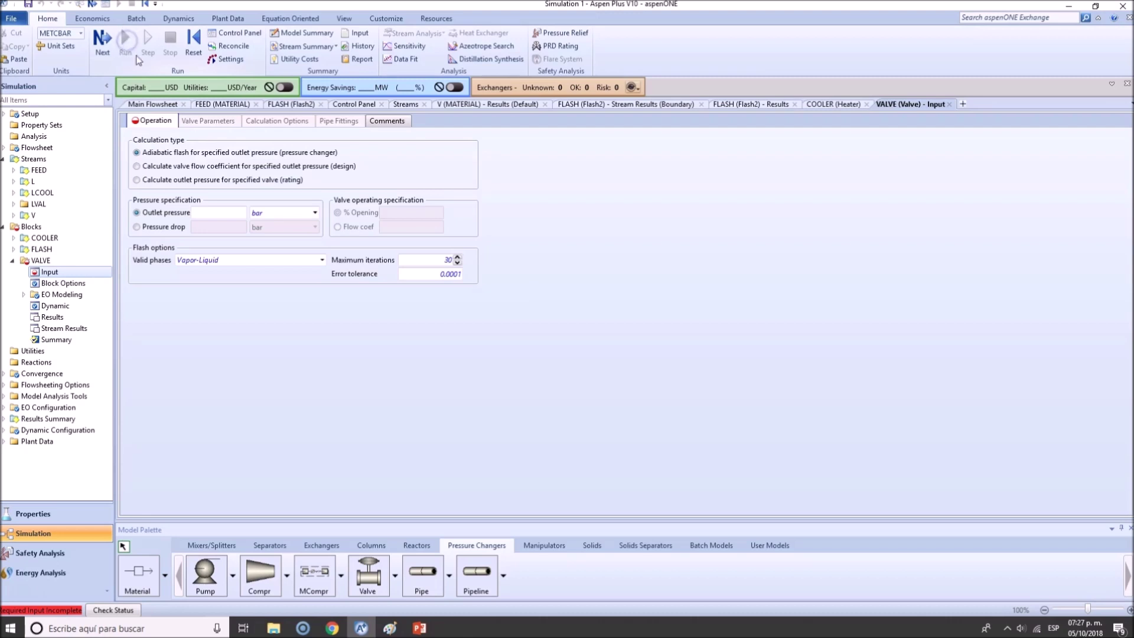
{"action": "left_click", "coordinate": [102, 39]}
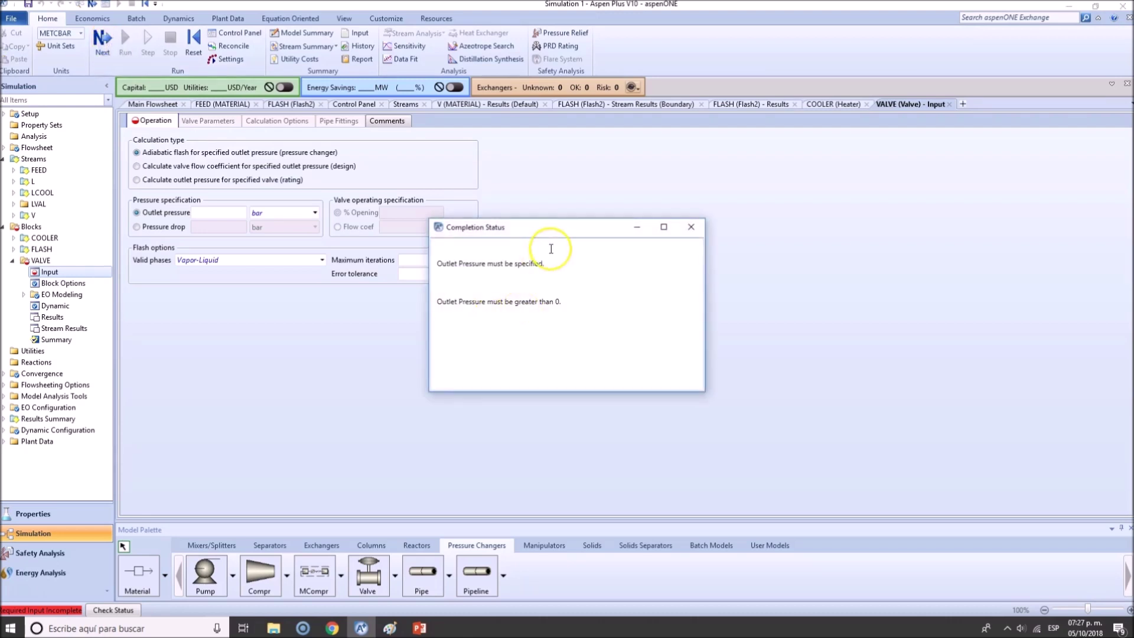
{"action": "triple_click", "coordinate": [478, 264]}
{"action": "left_click_drag", "start_coordinate": [562, 301], "coordinate": [431, 301]}
{"action": "left_click_drag", "start_coordinate": [562, 301], "coordinate": [539, 301]}
{"action": "left_click", "coordinate": [685, 228]}
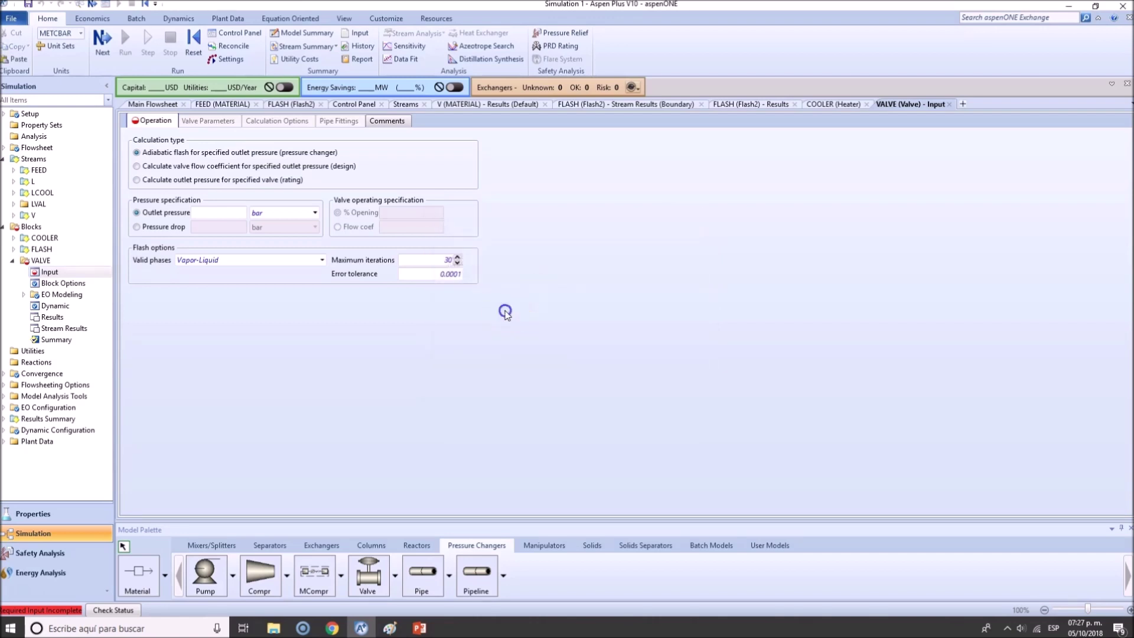
Set the VALVE outlet pressure to 1 bar and compare the valve's specifications with the reference slide
{"action": "left_click", "coordinate": [234, 213]}
{"action": "type", "text": "1.0"}
{"action": "key", "text": "Return"}
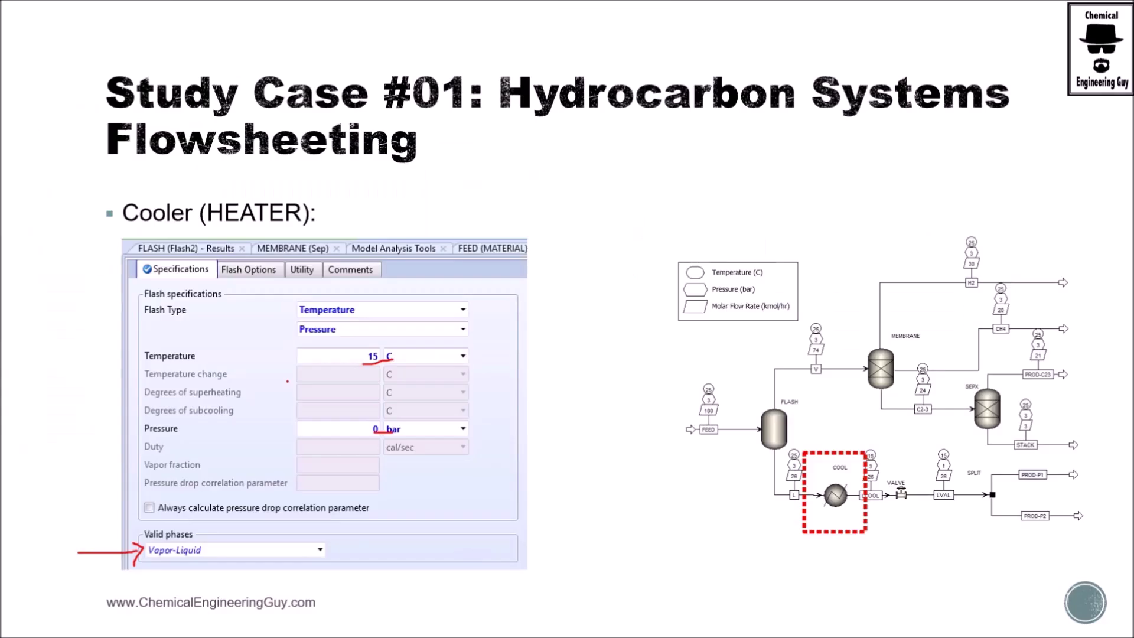
{"action": "key", "text": "Right"}
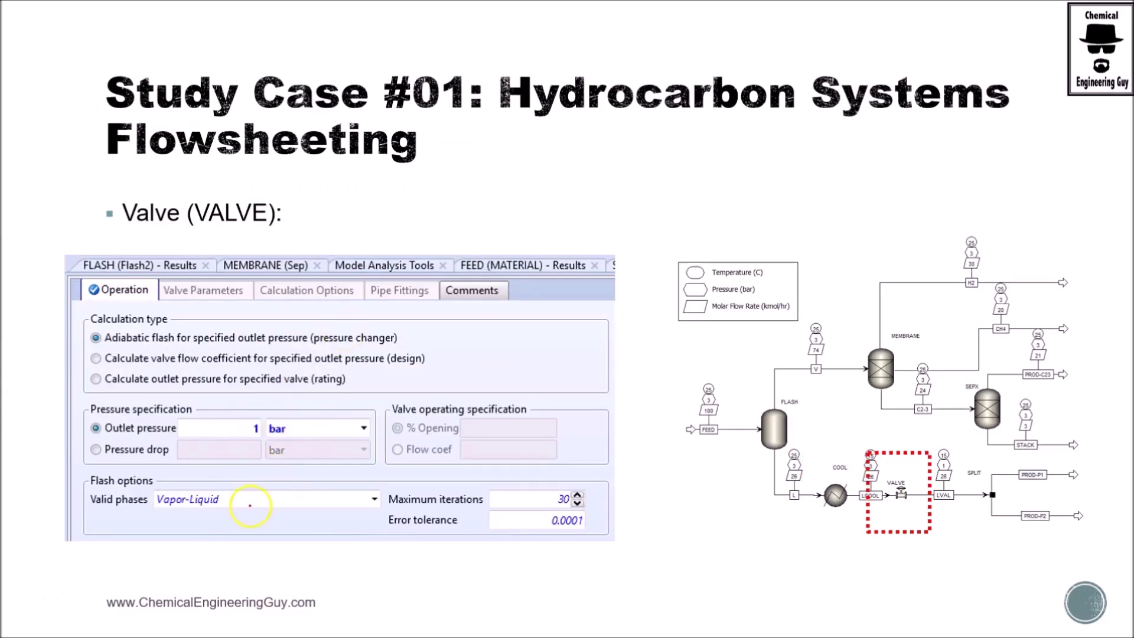
{"action": "left_click_drag", "start_coordinate": [153, 513], "coordinate": [218, 508]}
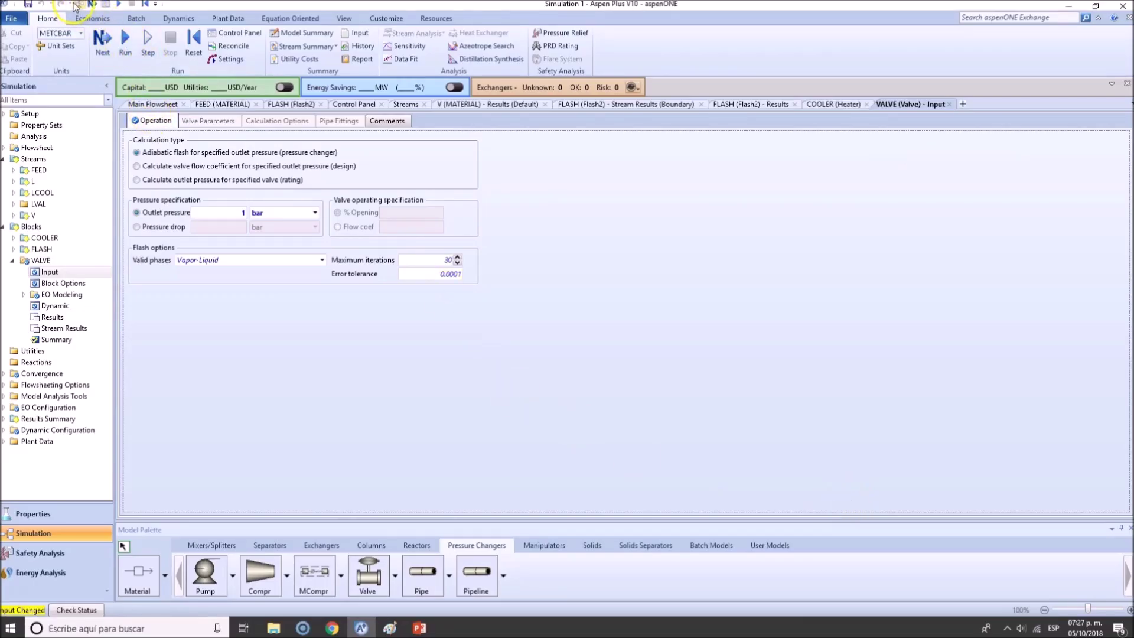
Run the simulation with the VALVE block included in the flowsheet
{"action": "left_click", "coordinate": [153, 104]}
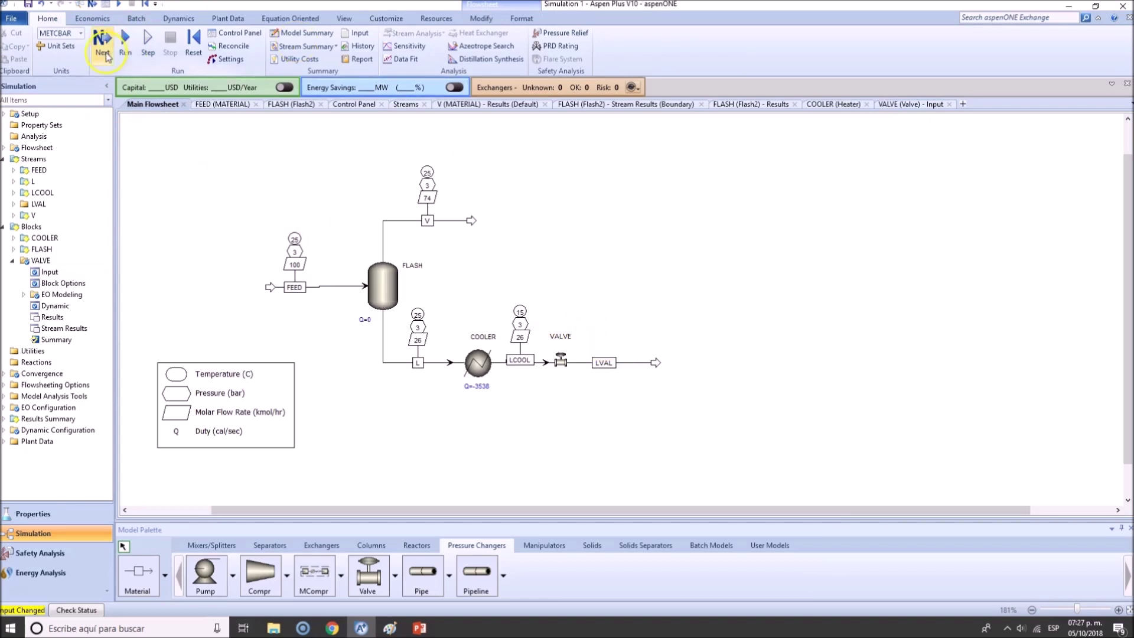
{"action": "left_click", "coordinate": [102, 38]}
{"action": "left_click", "coordinate": [636, 334]}
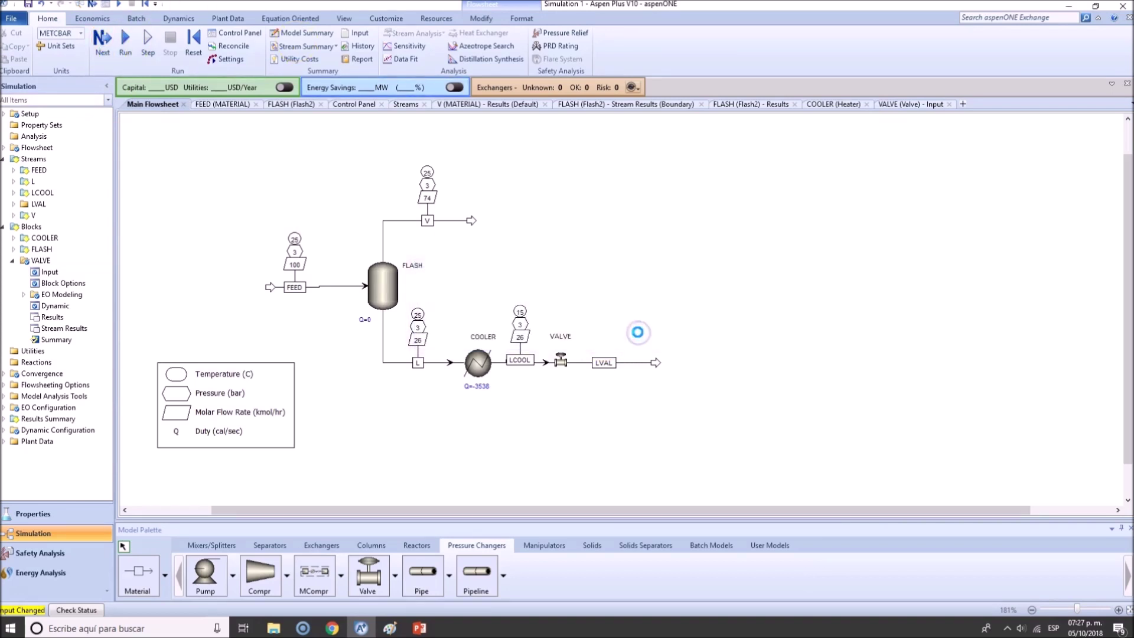
{"action": "left_click", "coordinate": [234, 182]}
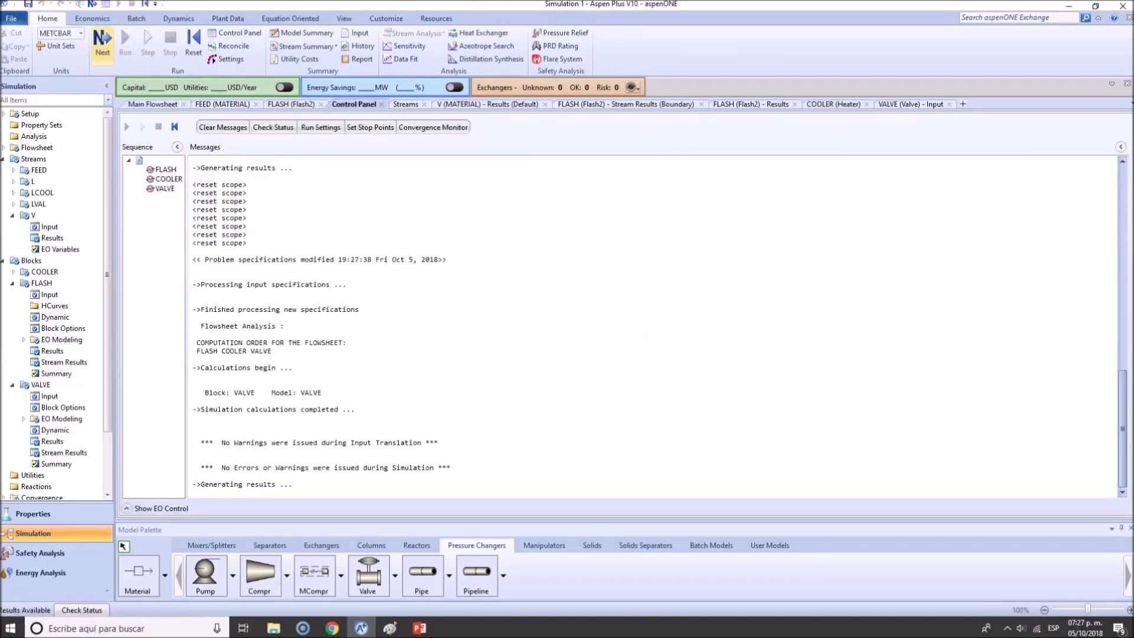
Display the stream vapor fractions on the main flowsheet and examine the LVAL stream leaving VALVE
{"action": "left_click", "coordinate": [152, 104]}
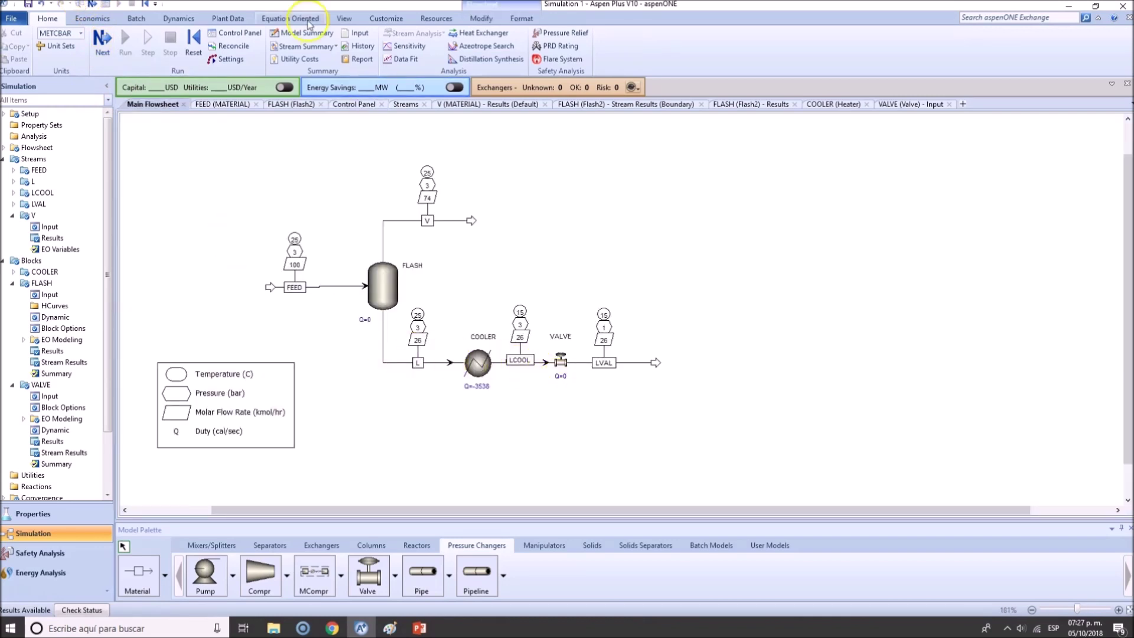
{"action": "left_click", "coordinate": [481, 18]}
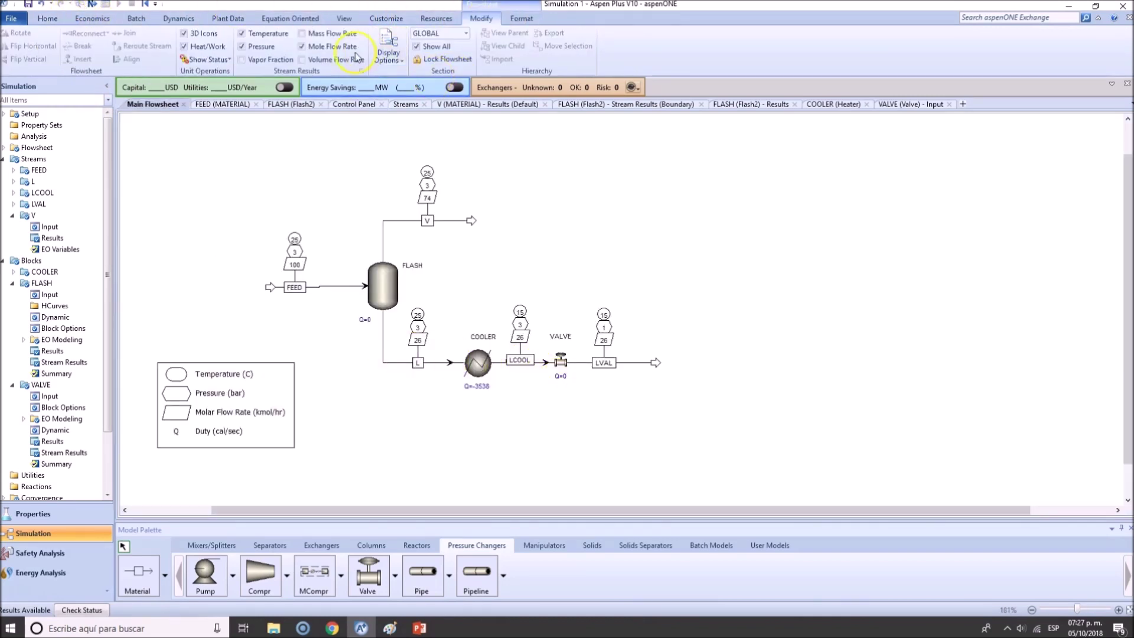
{"action": "left_click", "coordinate": [242, 60]}
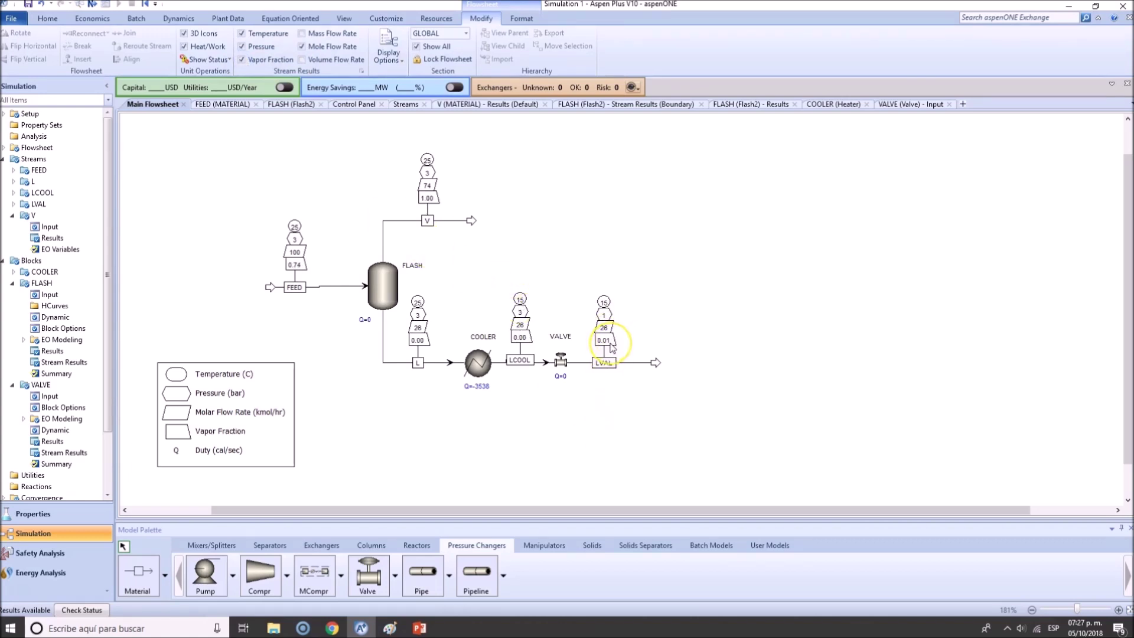
{"action": "left_click", "coordinate": [626, 393]}
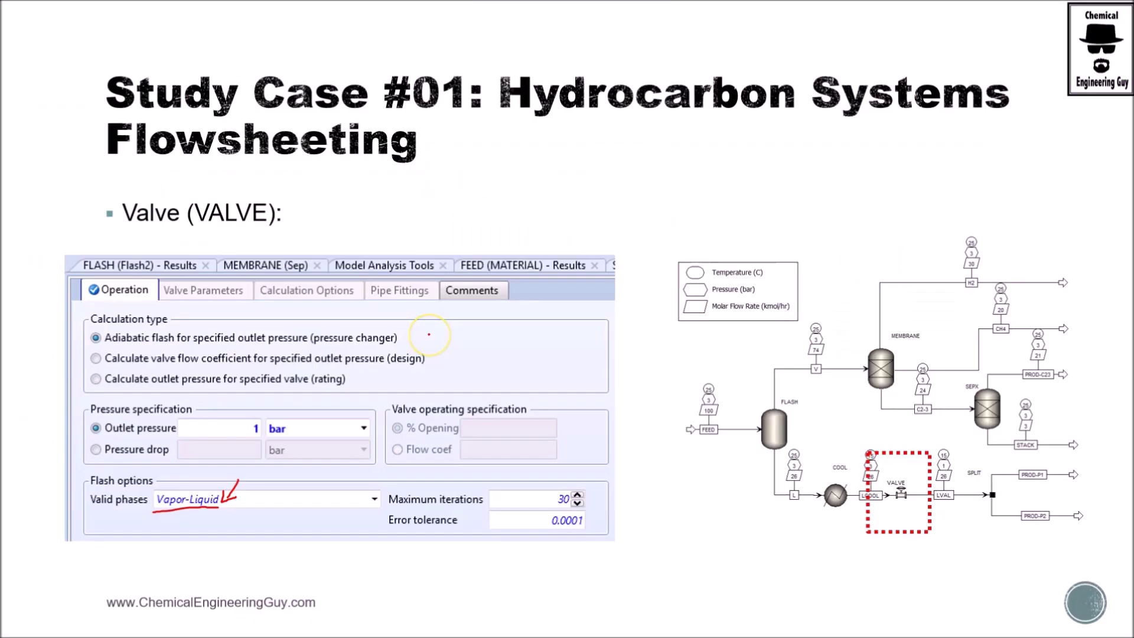
Switch to the PowerPoint reference slide, read the splitter (FSPLIT) specification, and mark the split shares beside PROD-P1 and PROD-P2
{"action": "key", "text": "Right"}
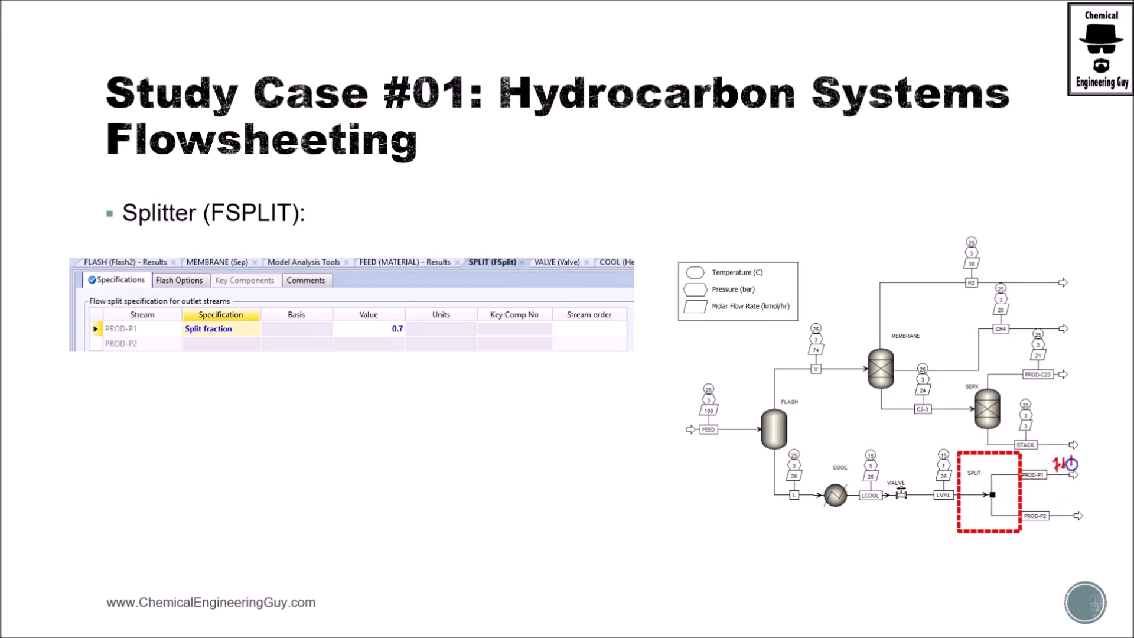
{"action": "left_click_drag", "start_coordinate": [1058, 501], "coordinate": [1061, 505]}
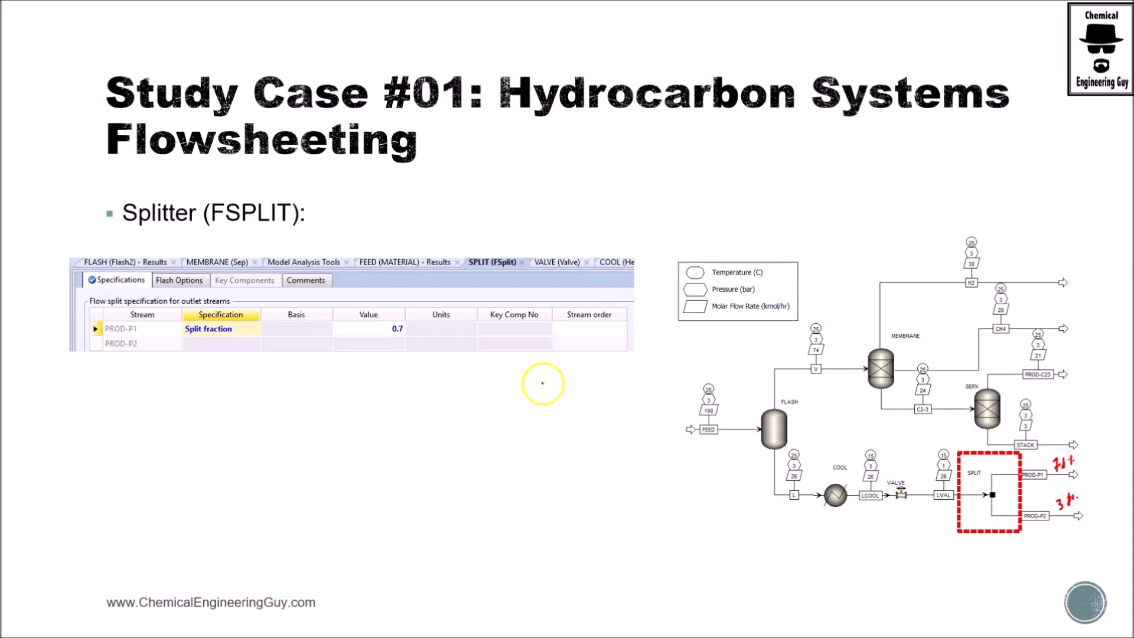
{"action": "key", "text": "alt+Tab"}
Switch to Aspen Plus, place an FSplit block just after the LVAL stream's end, and name it SPLIT
{"action": "left_click", "coordinate": [225, 548]}
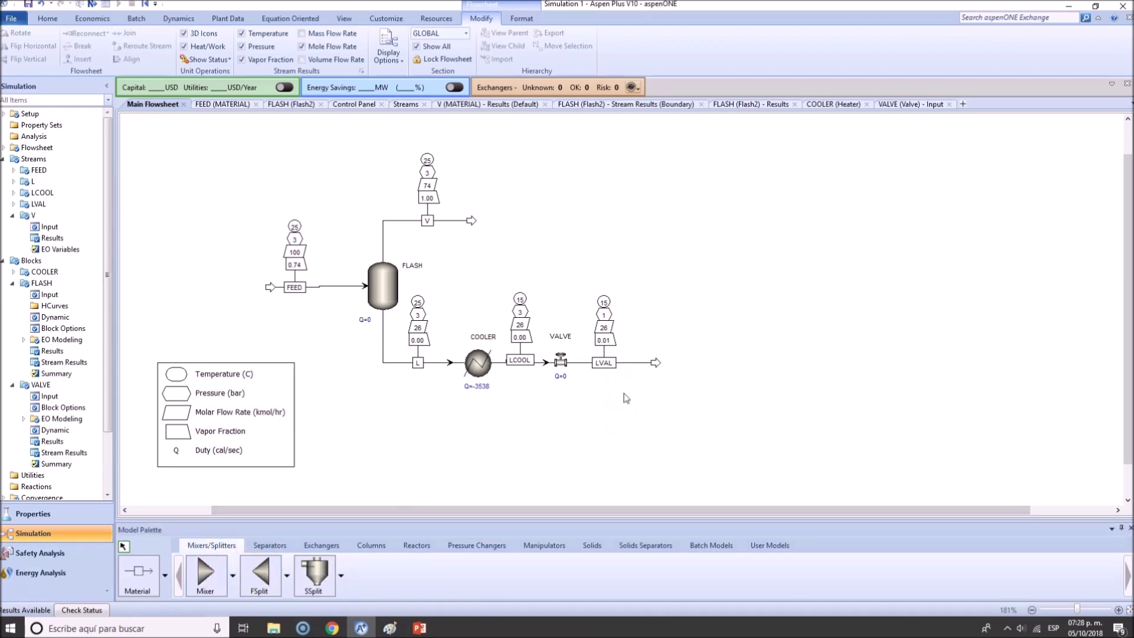
{"action": "left_click", "coordinate": [263, 576]}
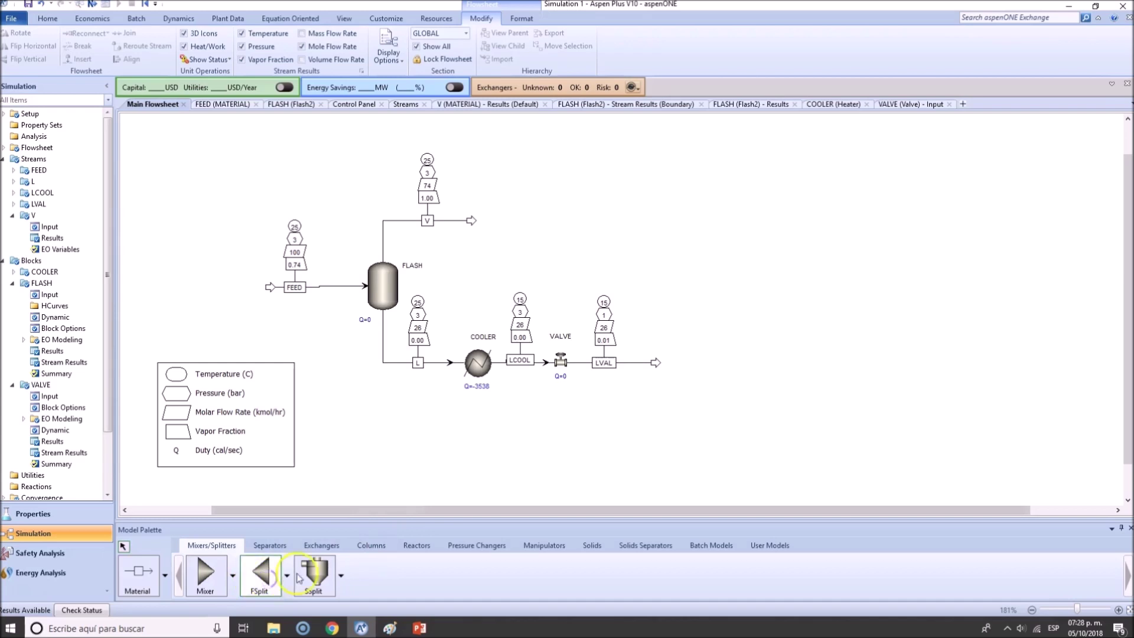
{"action": "left_click", "coordinate": [687, 362]}
{"action": "right_click", "coordinate": [711, 408]}
{"action": "left_click", "coordinate": [664, 337]}
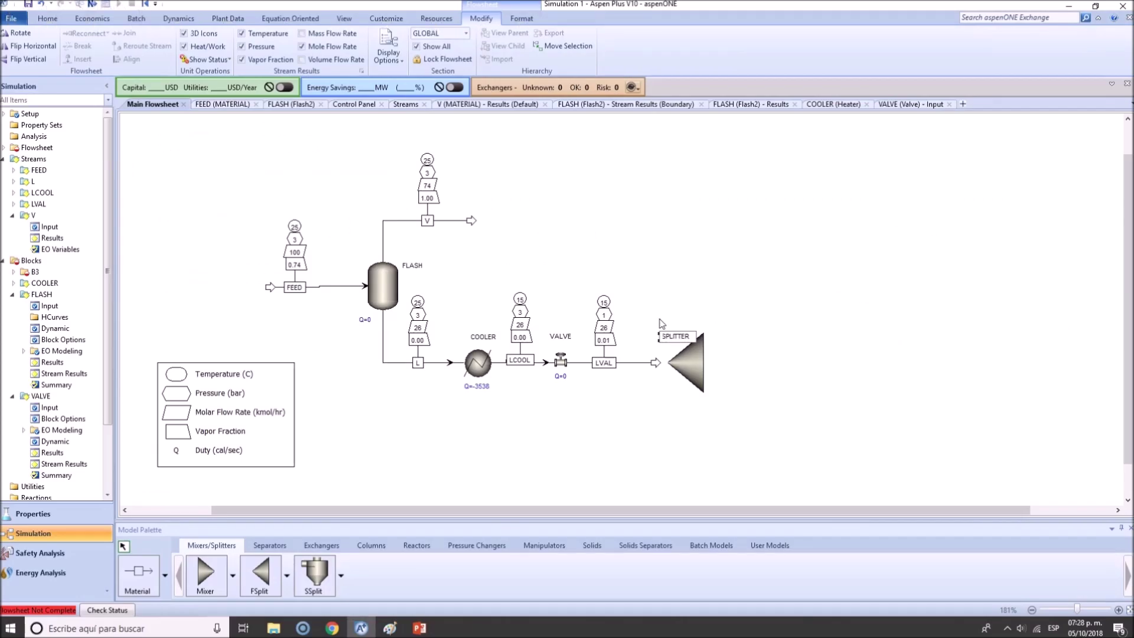
{"action": "type", "text": "SPLIT"}
{"action": "key", "text": "Return"}
{"action": "left_click", "coordinate": [701, 406]}
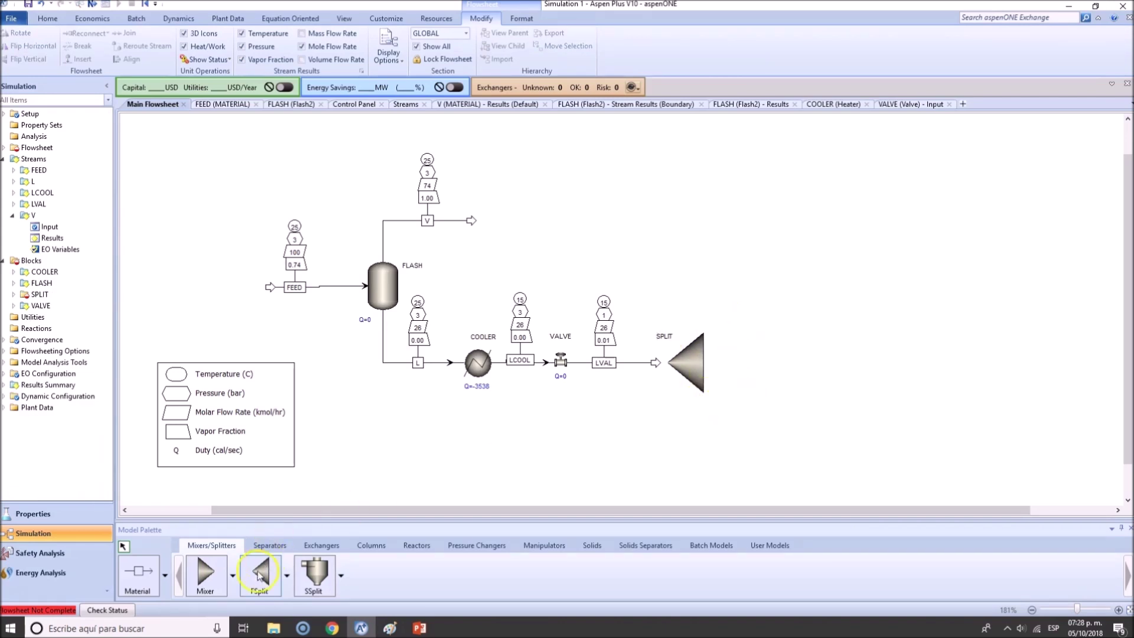
Exchange the SPLIT block's icon through the available FSplit shapes until it is the small solid black square
{"action": "left_click", "coordinate": [287, 575]}
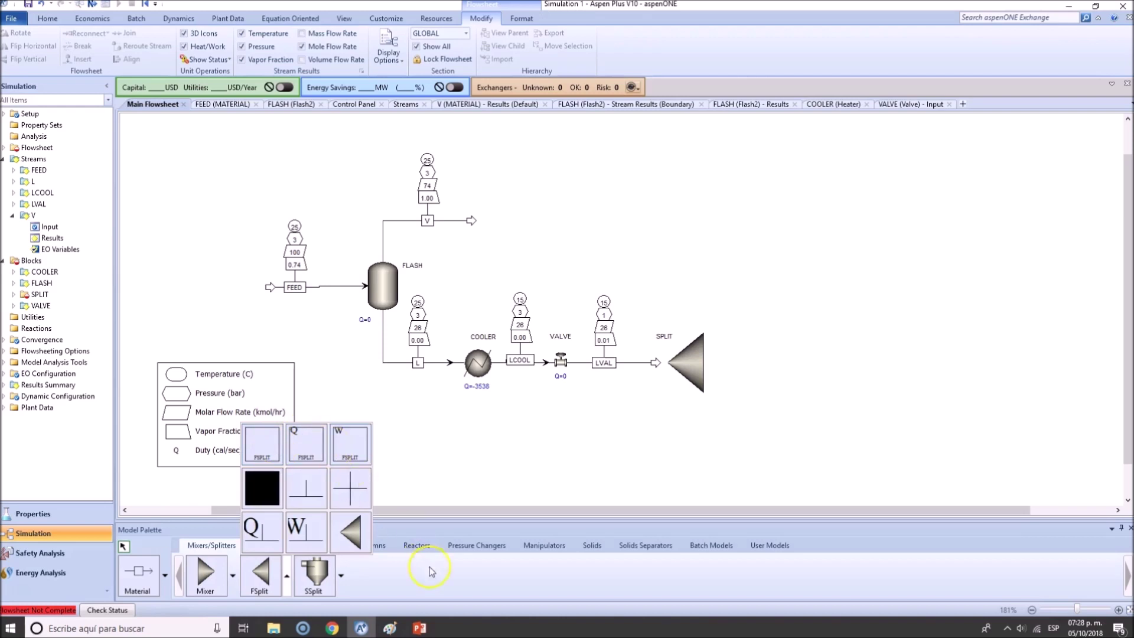
{"action": "right_click", "coordinate": [692, 371]}
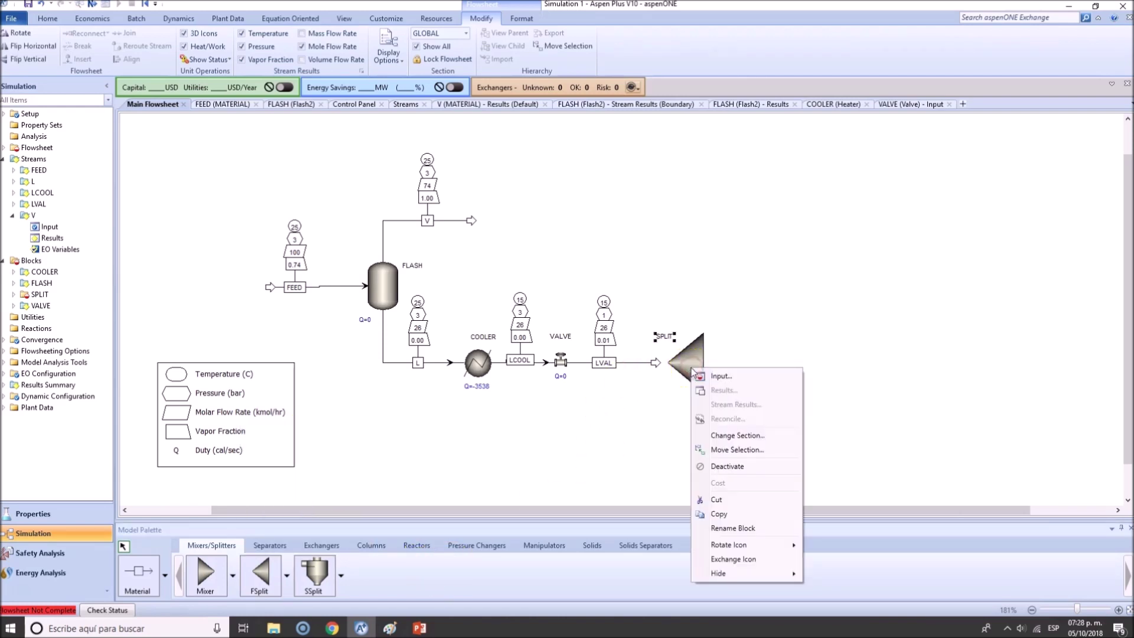
{"action": "left_click", "coordinate": [697, 359]}
{"action": "right_click", "coordinate": [699, 358]}
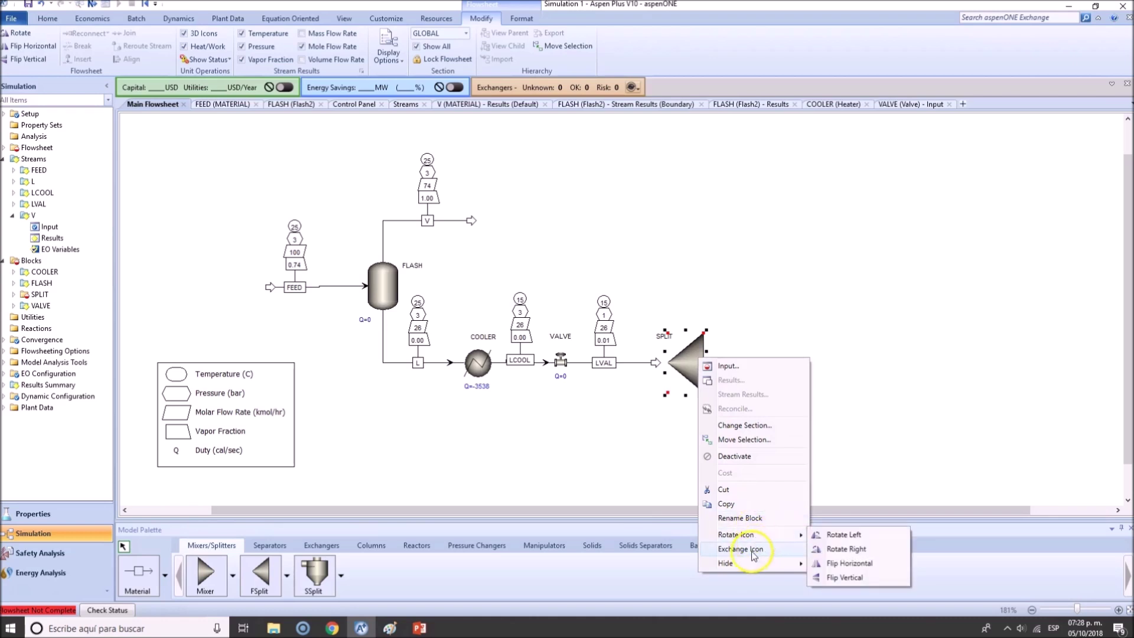
{"action": "left_click", "coordinate": [753, 551]}
{"action": "right_click", "coordinate": [708, 373]}
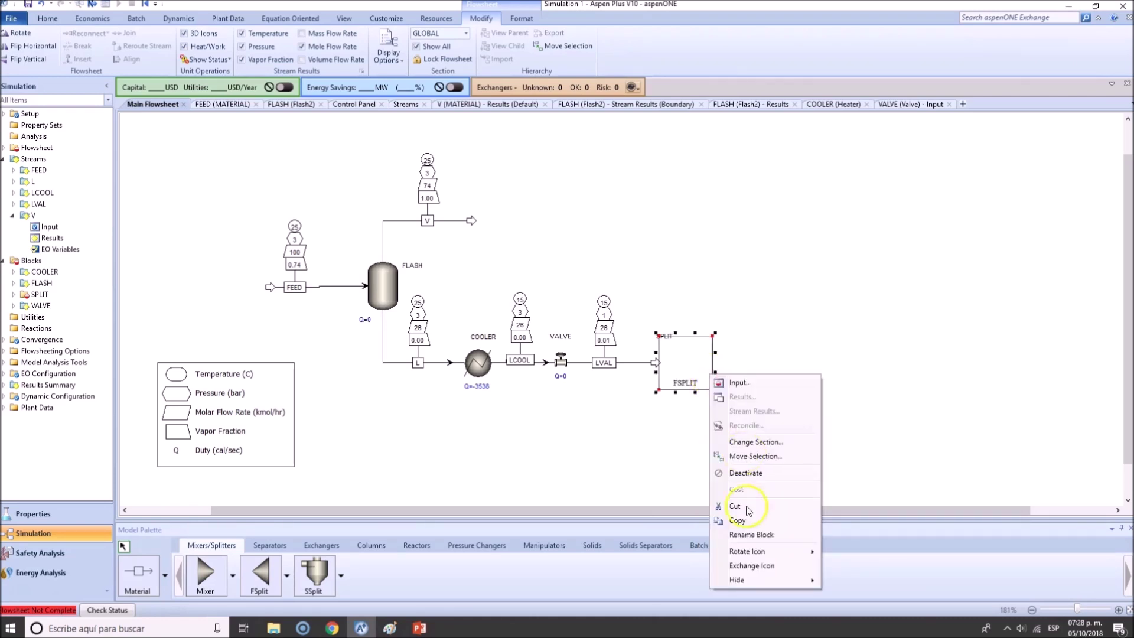
{"action": "left_click", "coordinate": [749, 565]}
{"action": "right_click", "coordinate": [699, 373]}
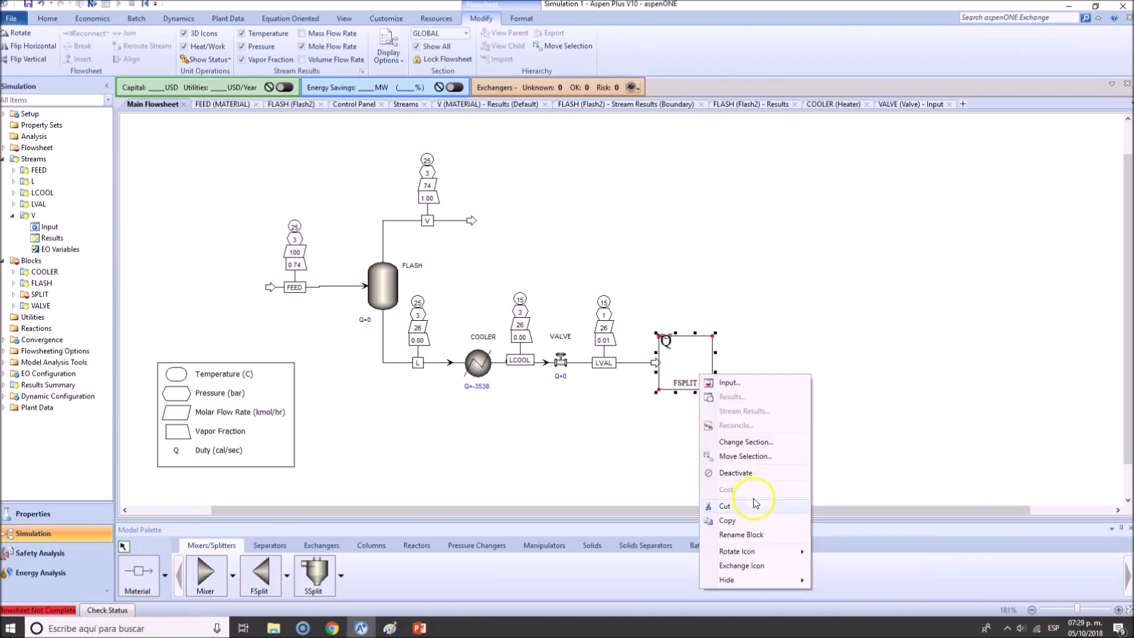
{"action": "left_click", "coordinate": [750, 565]}
{"action": "right_click", "coordinate": [692, 366]}
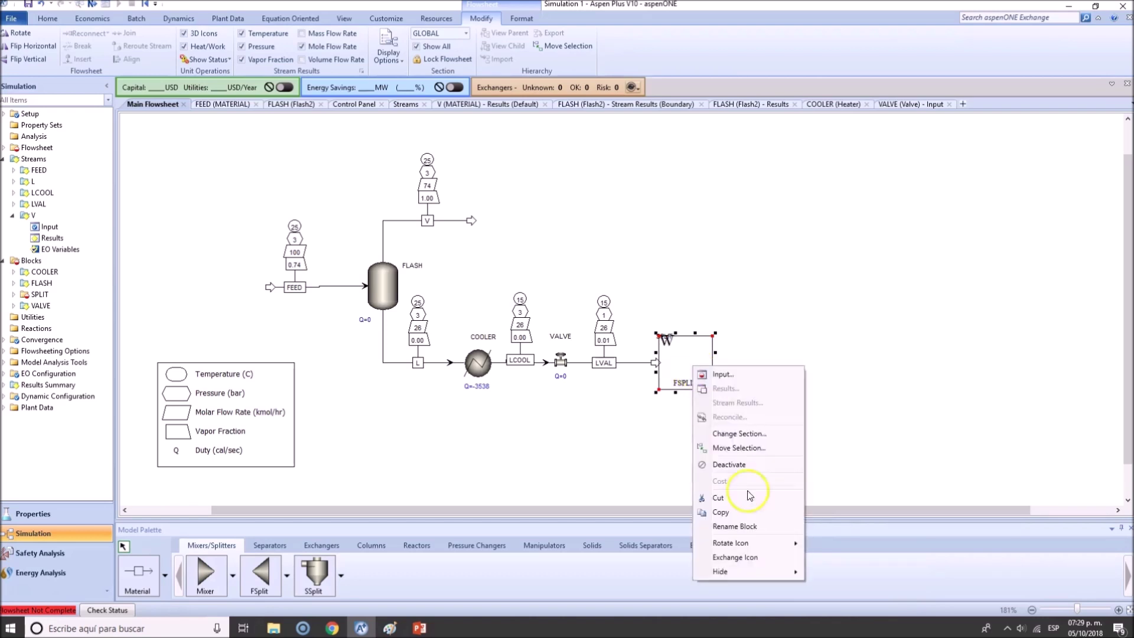
{"action": "left_click", "coordinate": [757, 558]}
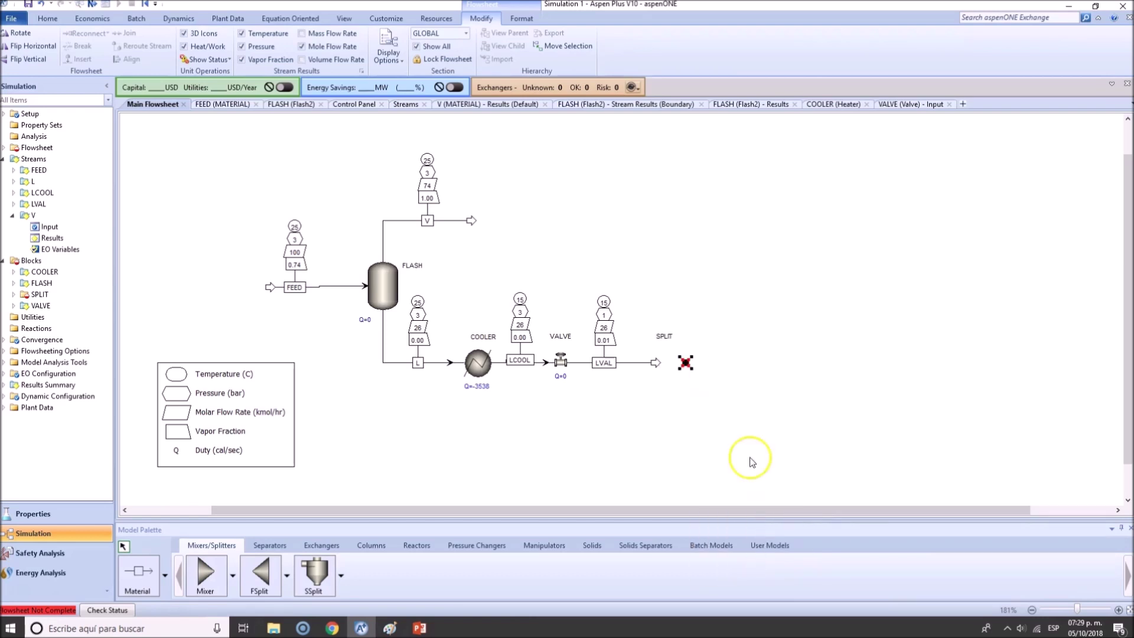
Reconnect the destination of the LVAL stream to the feed port of the SPLIT block
{"action": "double_click", "coordinate": [656, 362]}
{"action": "left_click", "coordinate": [655, 362]}
{"action": "left_click", "coordinate": [655, 362]}
{"action": "left_click", "coordinate": [89, 34]}
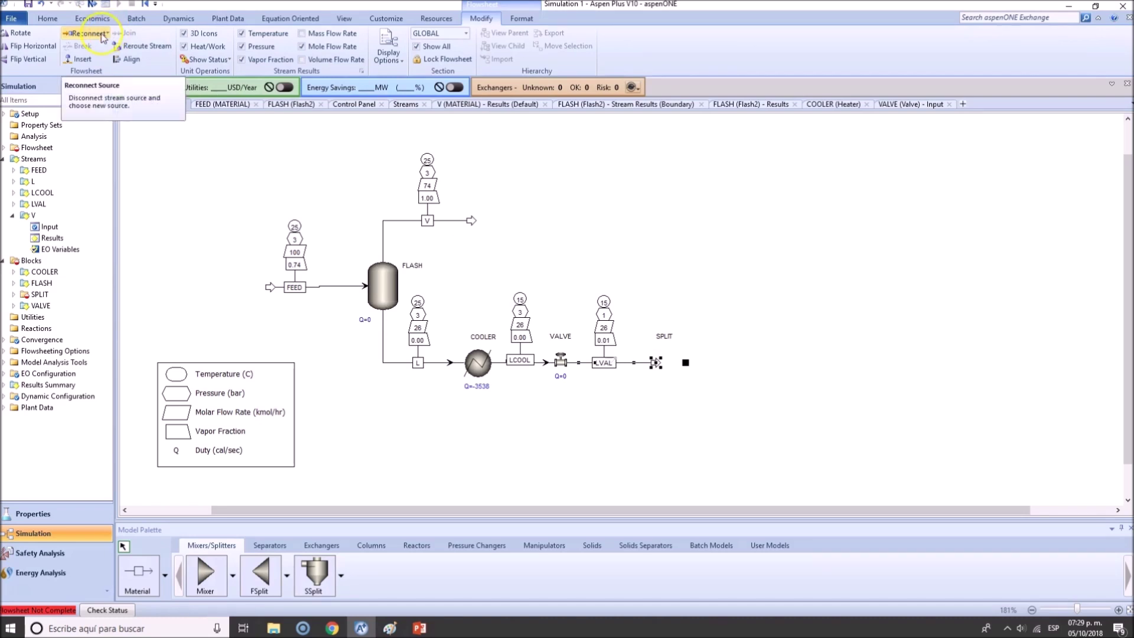
{"action": "left_click", "coordinate": [100, 33]}
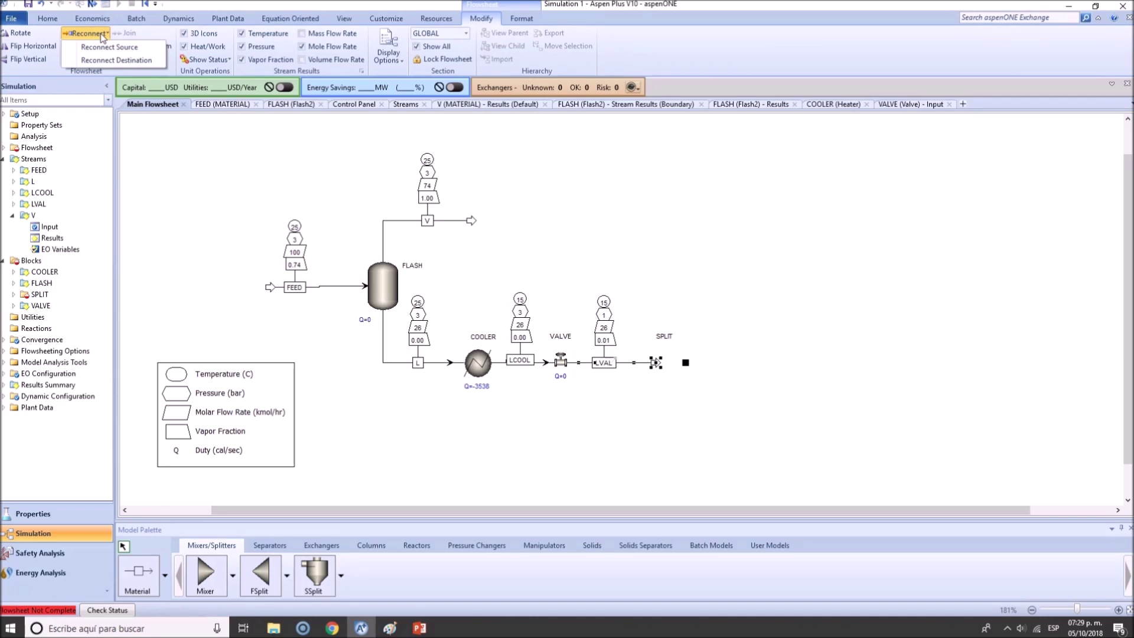
{"action": "left_click", "coordinate": [129, 61]}
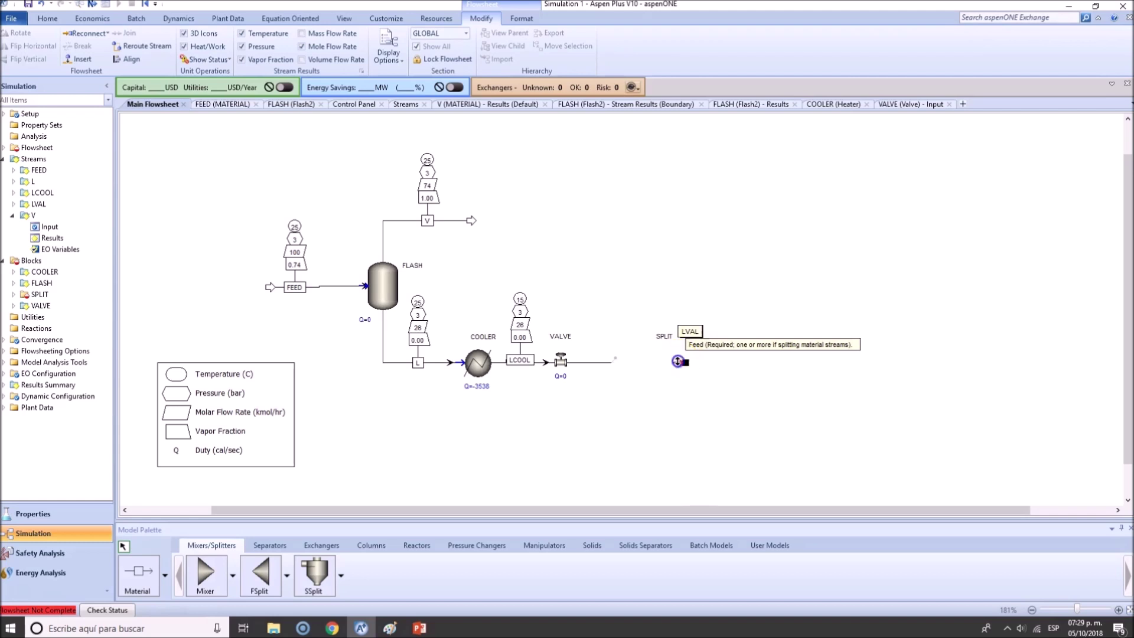
{"action": "left_click", "coordinate": [677, 360]}
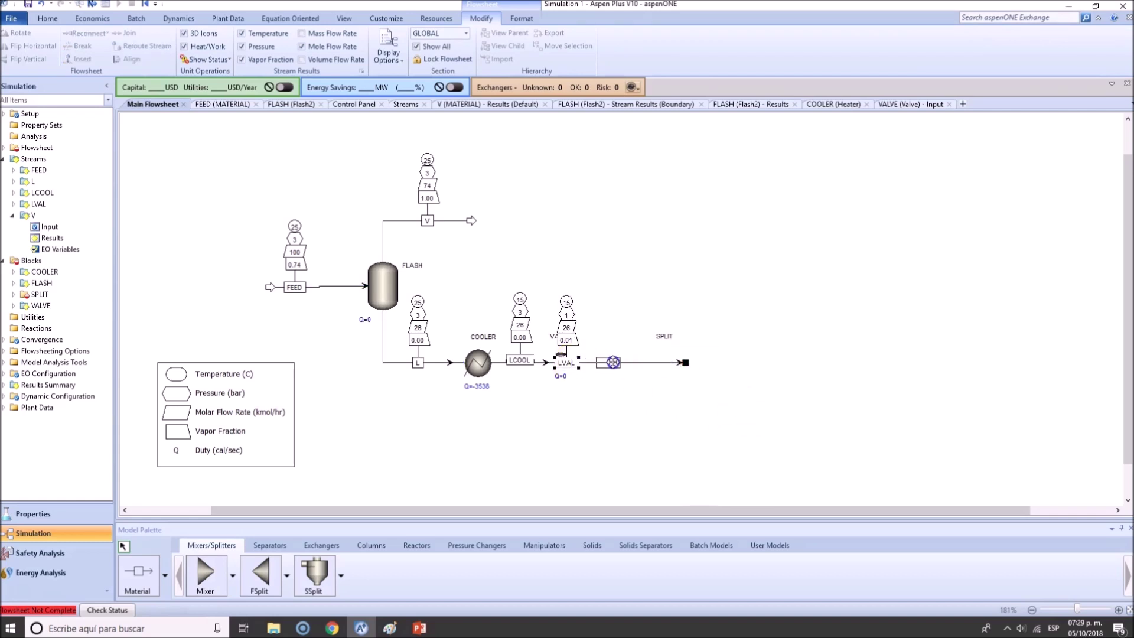
Draw two material outlet streams from SPLIT, one routed above the block and one running straight out from it
{"action": "left_click", "coordinate": [140, 572]}
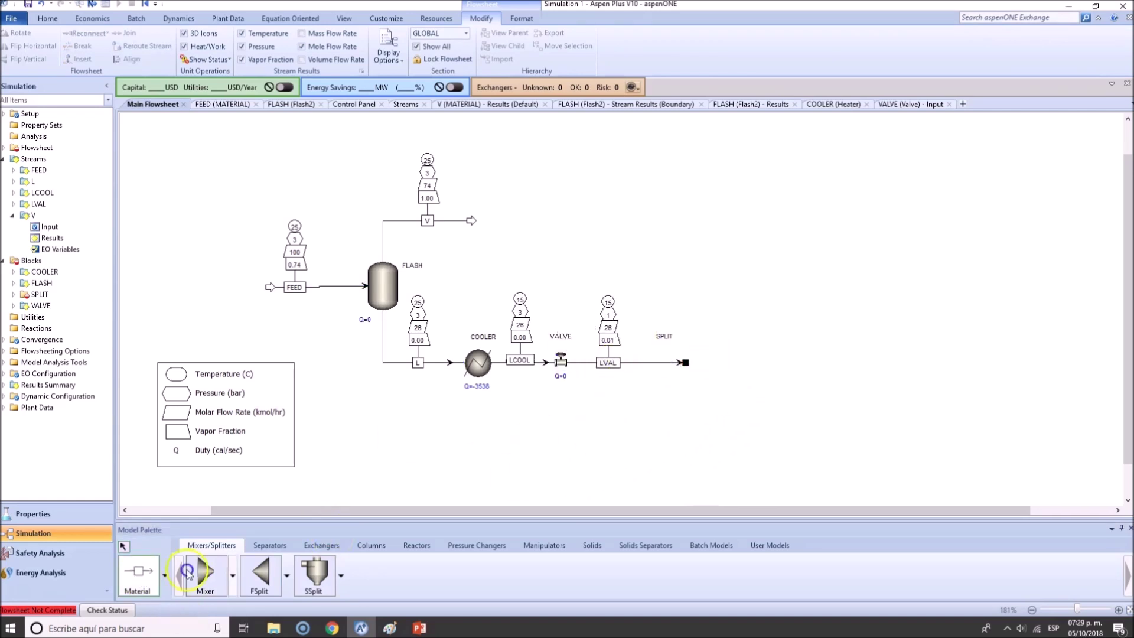
{"action": "left_click", "coordinate": [697, 362]}
{"action": "left_click", "coordinate": [749, 360]}
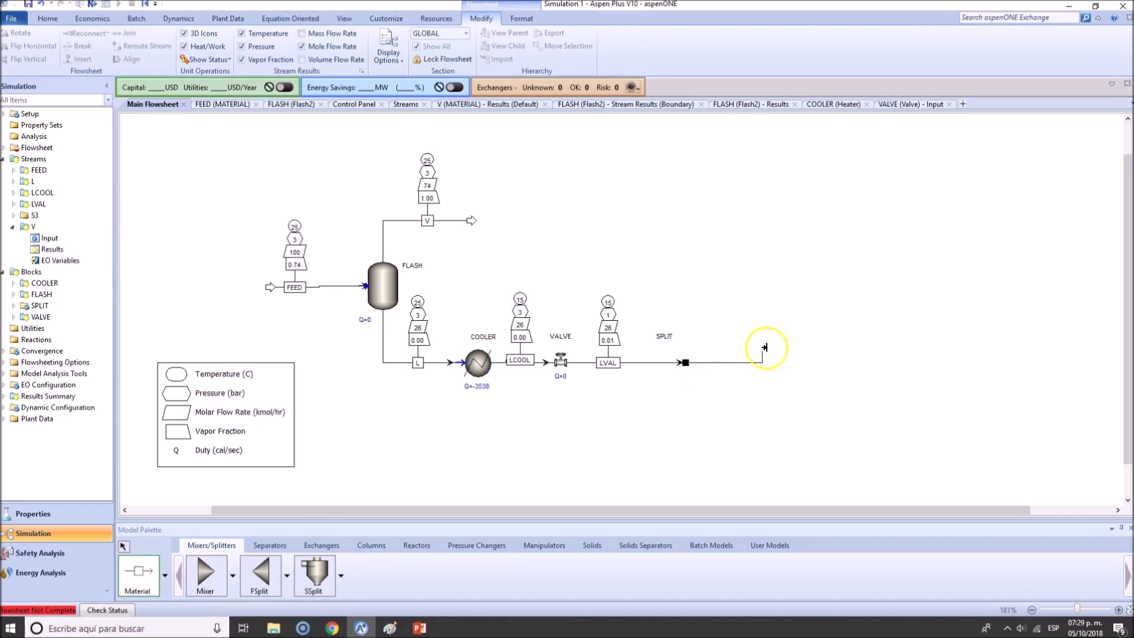
{"action": "left_click", "coordinate": [152, 585]}
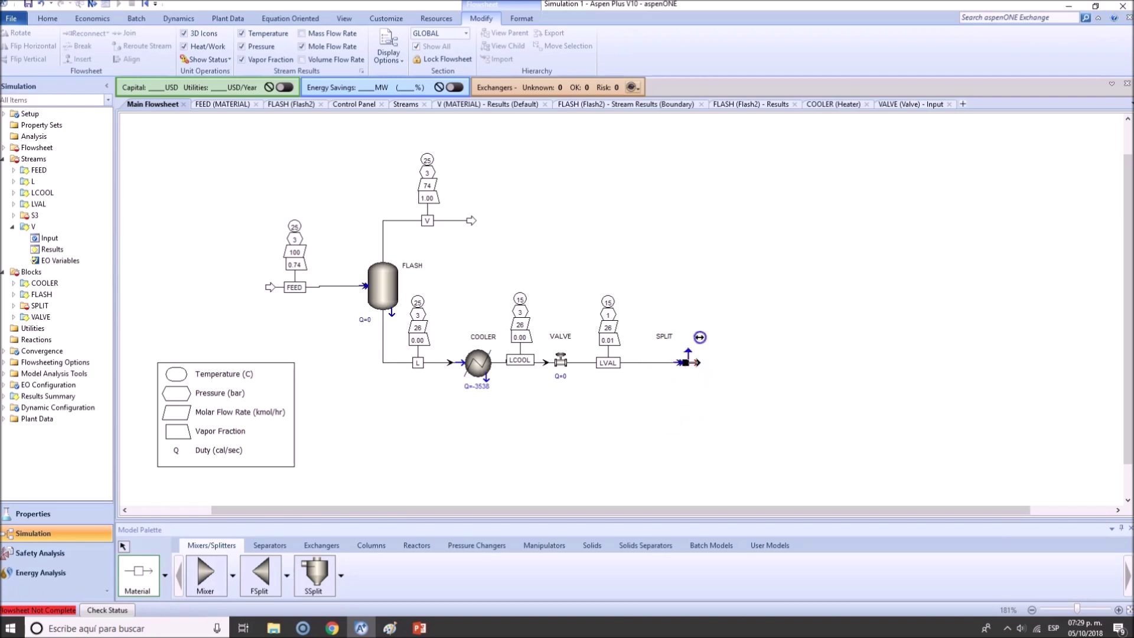
{"action": "left_click", "coordinate": [684, 343]}
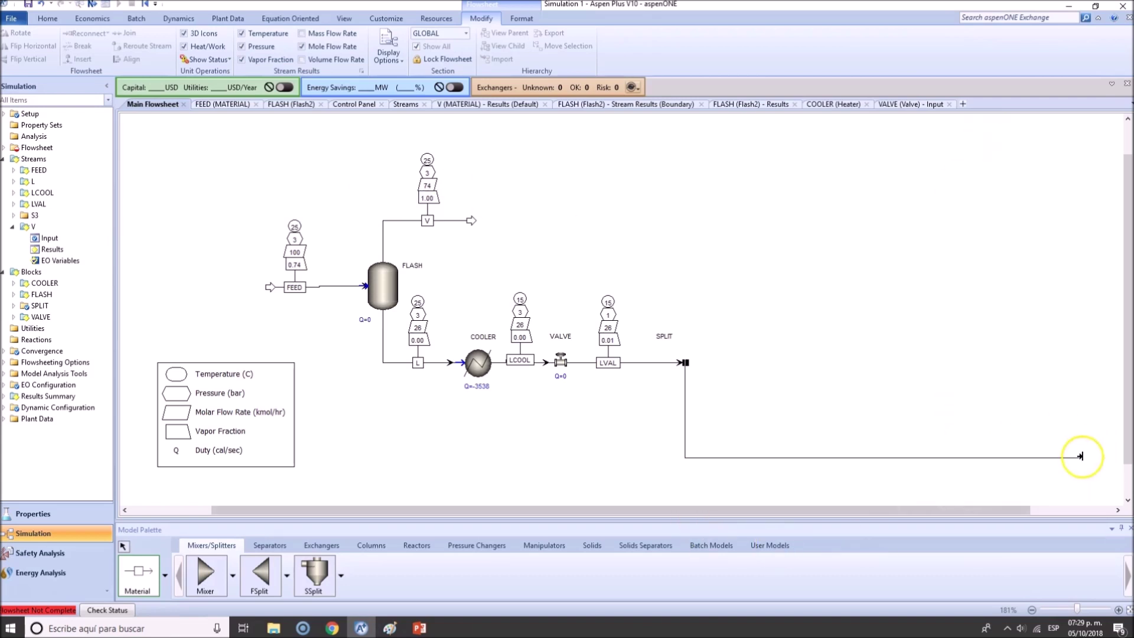
{"action": "left_click", "coordinate": [879, 309]}
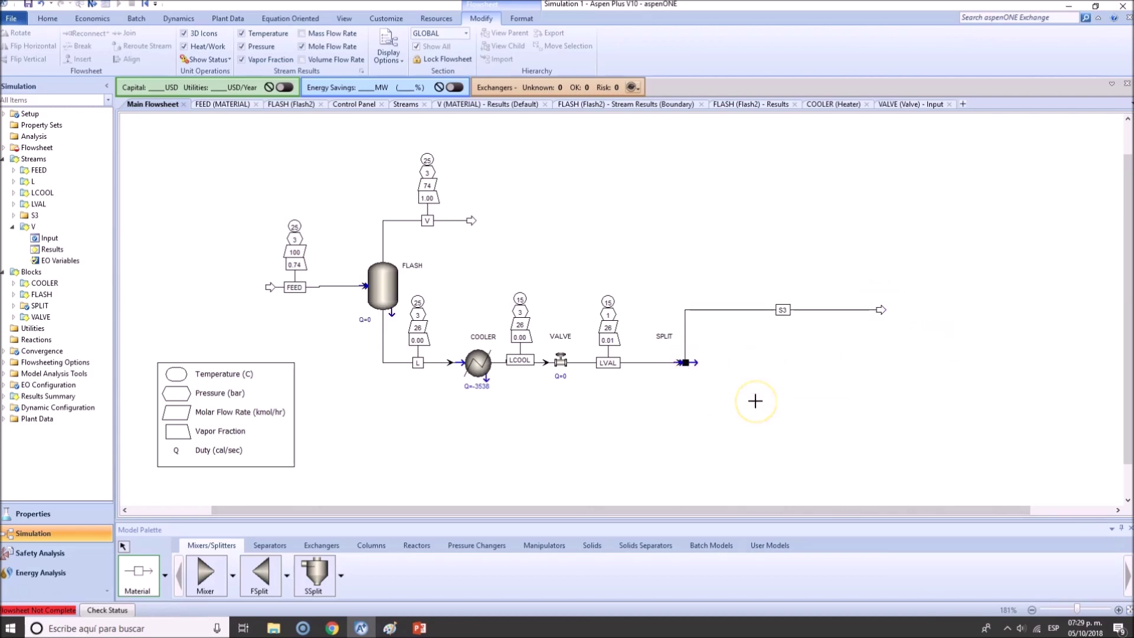
{"action": "left_click", "coordinate": [698, 368]}
{"action": "left_click", "coordinate": [697, 363]}
{"action": "left_click", "coordinate": [875, 363]}
Check the outlet names on the reference slide and rename the upper SPLIT outlet stream PROD-P1
{"action": "left_click", "coordinate": [783, 309]}
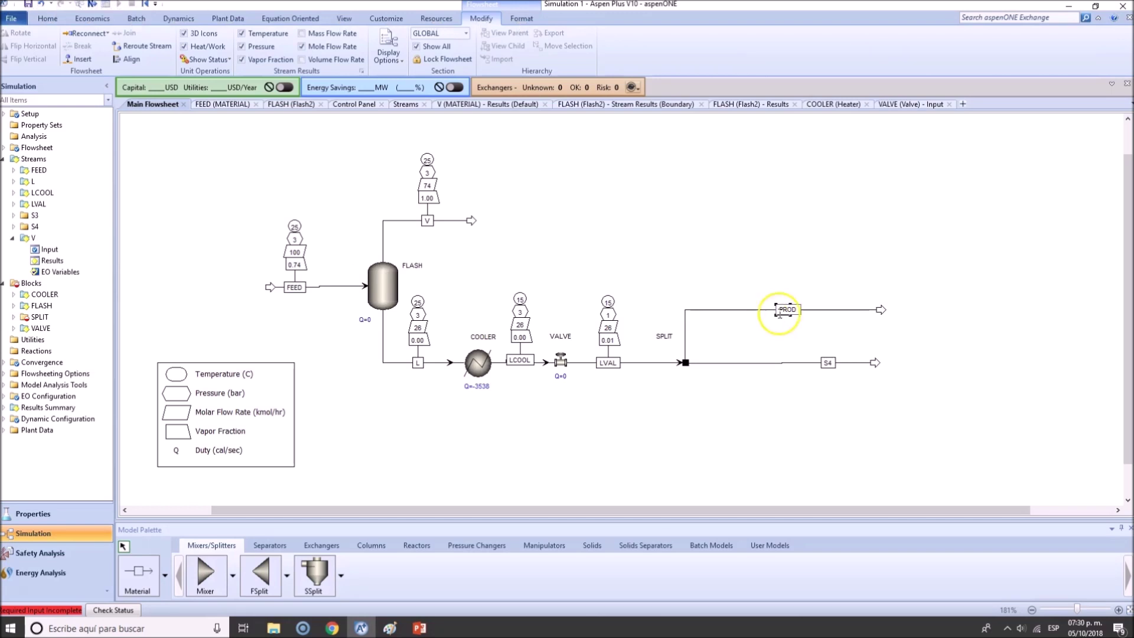
{"action": "left_click", "coordinate": [787, 311]}
{"action": "left_click", "coordinate": [795, 419]}
Reroute the lower SPLIT outlet stream as an aligned line below the block and rename it PROD-P2
{"action": "left_click", "coordinate": [698, 364]}
{"action": "left_click_drag", "start_coordinate": [697, 363], "coordinate": [685, 386]}
{"action": "left_click", "coordinate": [877, 364]}
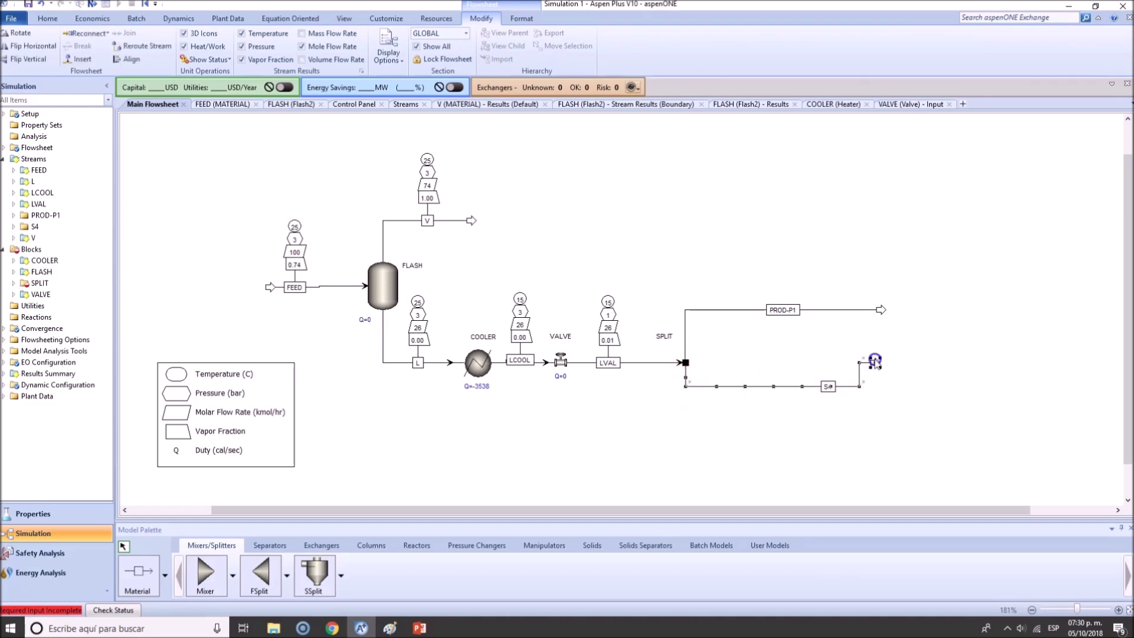
{"action": "left_click", "coordinate": [127, 59]}
{"action": "left_click", "coordinate": [839, 440]}
{"action": "left_click", "coordinate": [781, 386]}
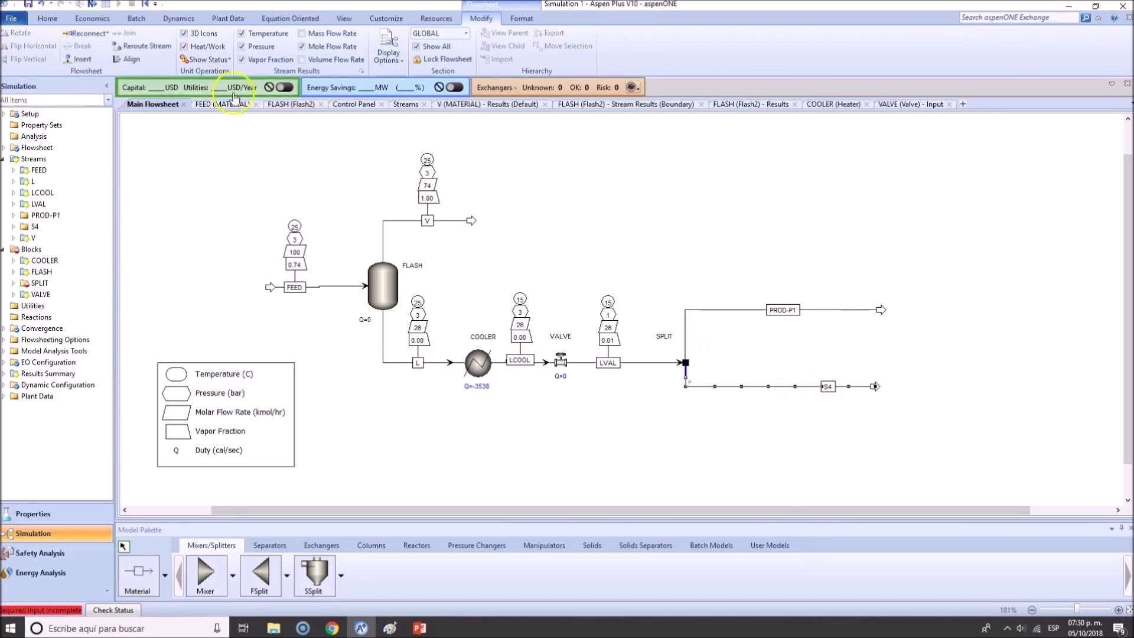
{"action": "left_click", "coordinate": [828, 387]}
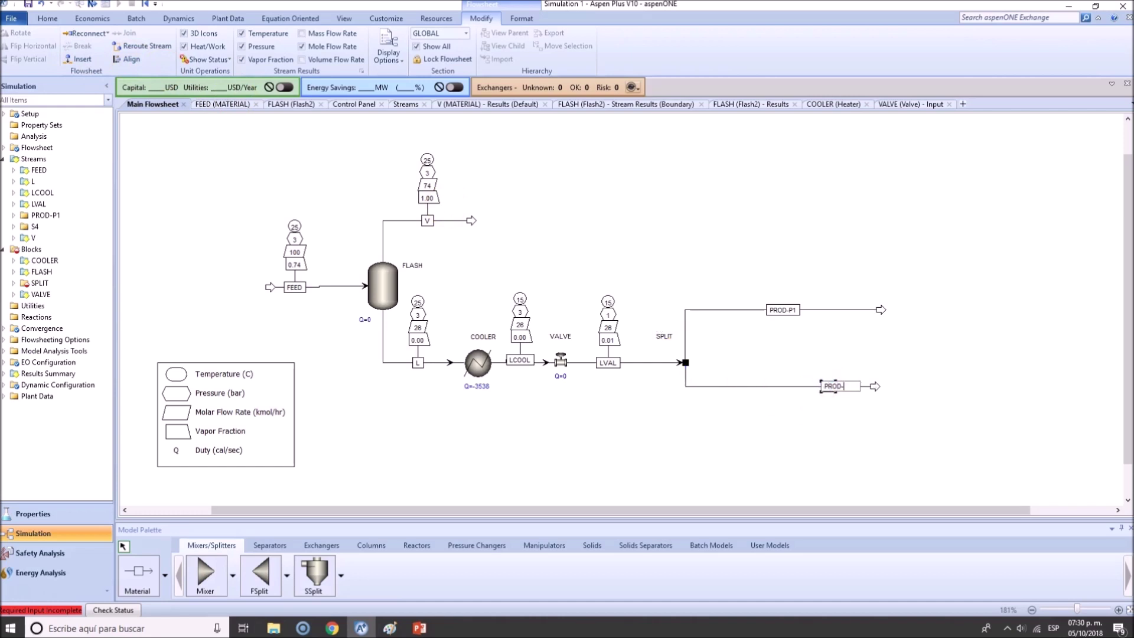
{"action": "left_click", "coordinate": [875, 450]}
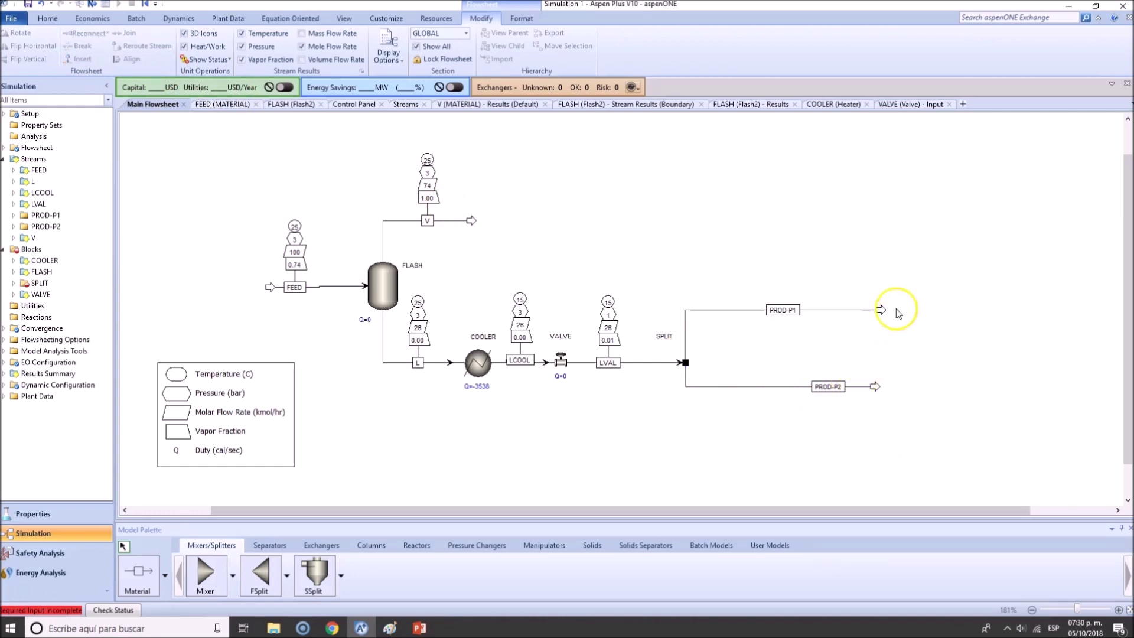
Move the ends of the PROD-P1 and PROD-P2 streams slightly lower so both outlets end in vertical alignment
{"action": "left_click_drag", "start_coordinate": [917, 226], "coordinate": [884, 384]}
{"action": "left_click_drag", "start_coordinate": [644, 232], "coordinate": [952, 434]}
{"action": "left_click", "coordinate": [901, 293]}
{"action": "left_click_drag", "start_coordinate": [945, 252], "coordinate": [662, 485]}
{"action": "left_click_drag", "start_coordinate": [878, 309], "coordinate": [869, 327]}
{"action": "left_click_drag", "start_coordinate": [874, 386], "coordinate": [868, 398]}
Bring up SPLIT's required input form, collapse the Blocks and Streams folders, and return to the main flowsheet
{"action": "left_click", "coordinate": [92, 4]}
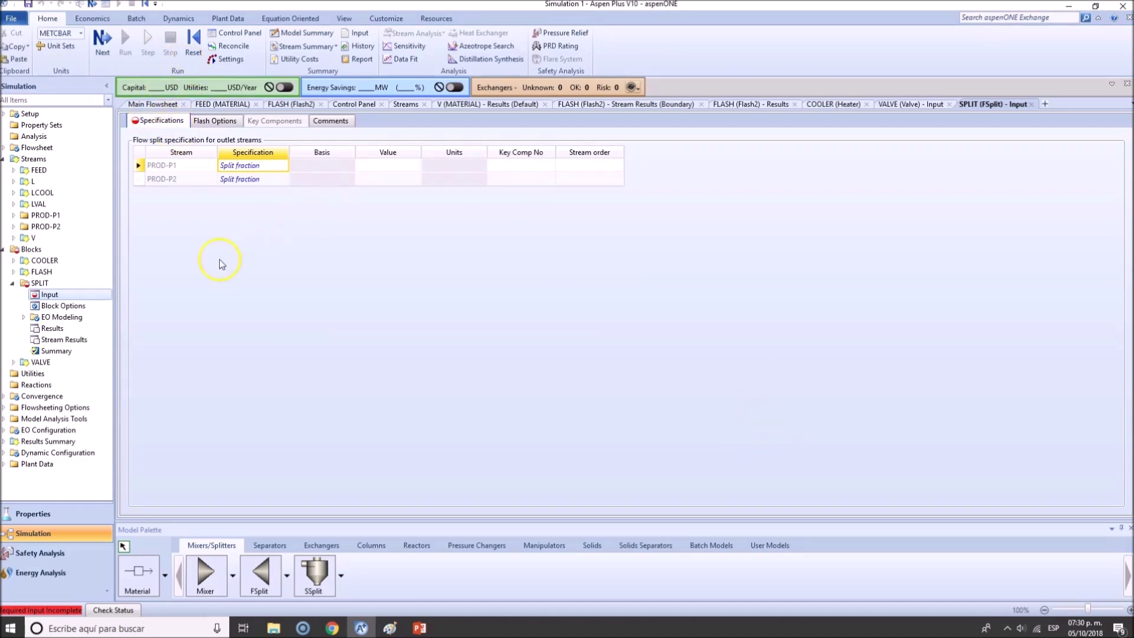
{"action": "left_click", "coordinate": [12, 283]}
{"action": "left_click", "coordinate": [3, 248]}
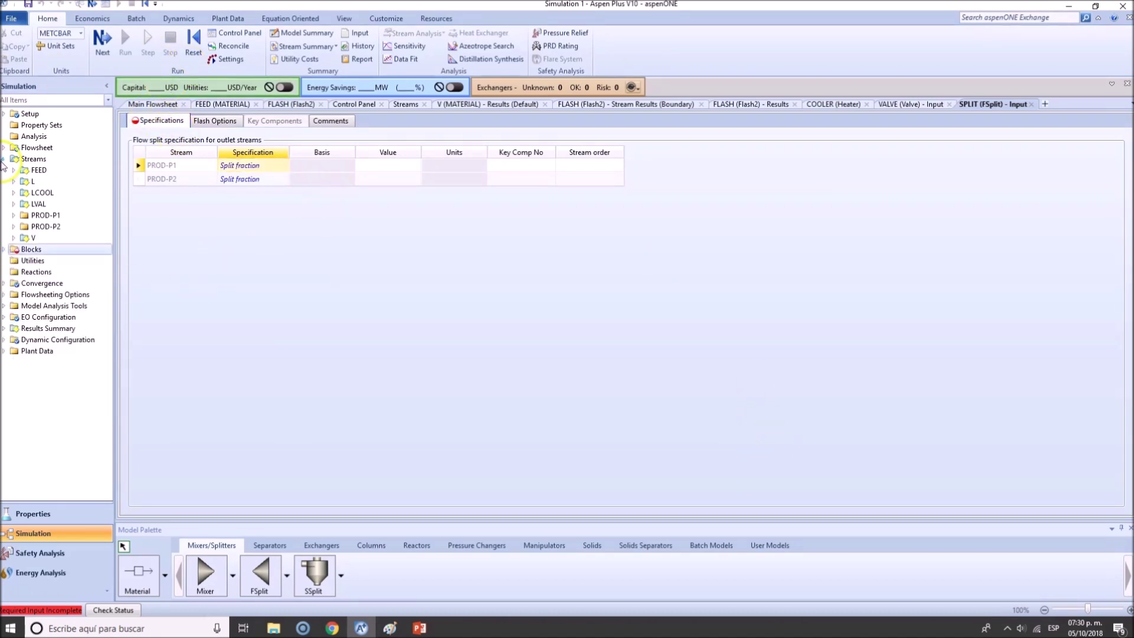
{"action": "left_click", "coordinate": [3, 159]}
{"action": "left_click", "coordinate": [152, 104]}
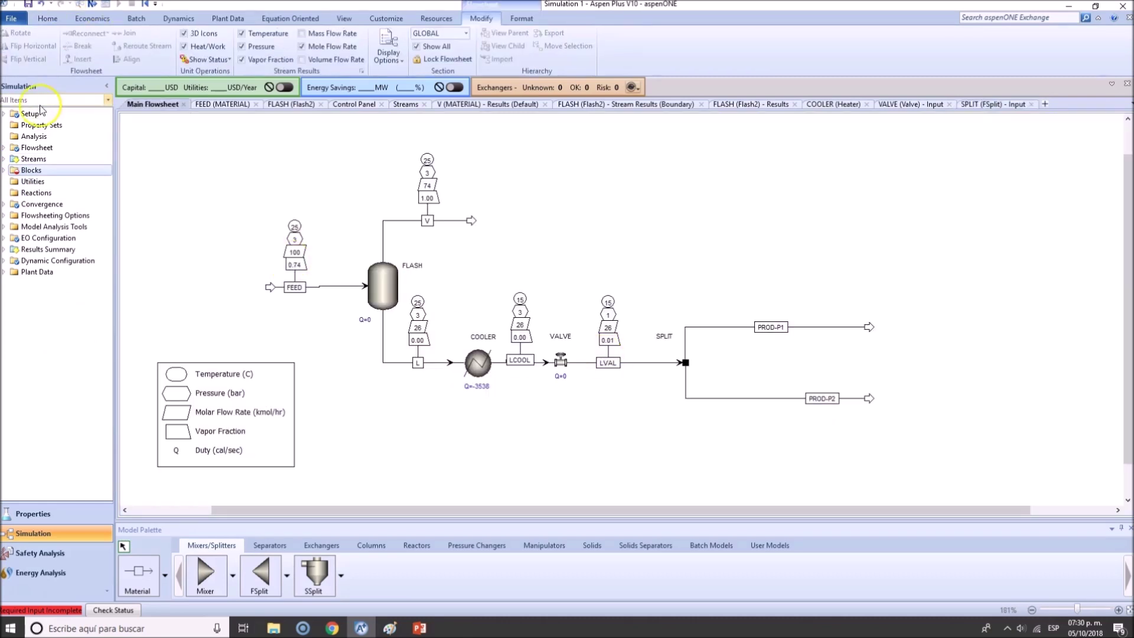
Expand the Blocks folder and view the specifications of COOLER, FLASH and SPLIT in turn, ending on SPLIT
{"action": "left_click", "coordinate": [5, 171]}
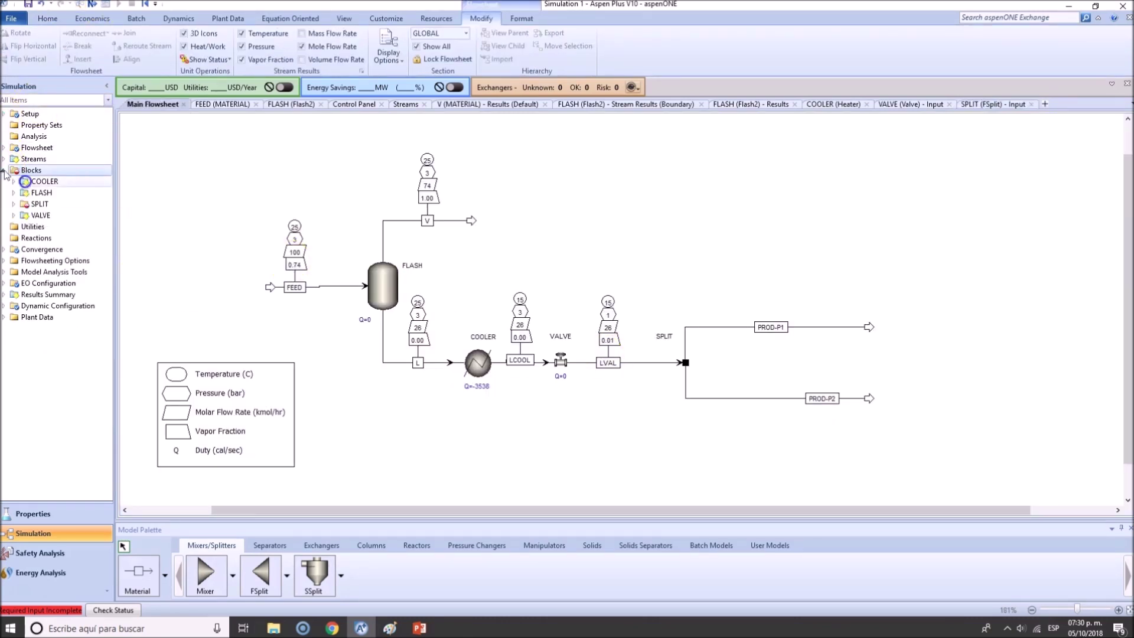
{"action": "double_click", "coordinate": [48, 182]}
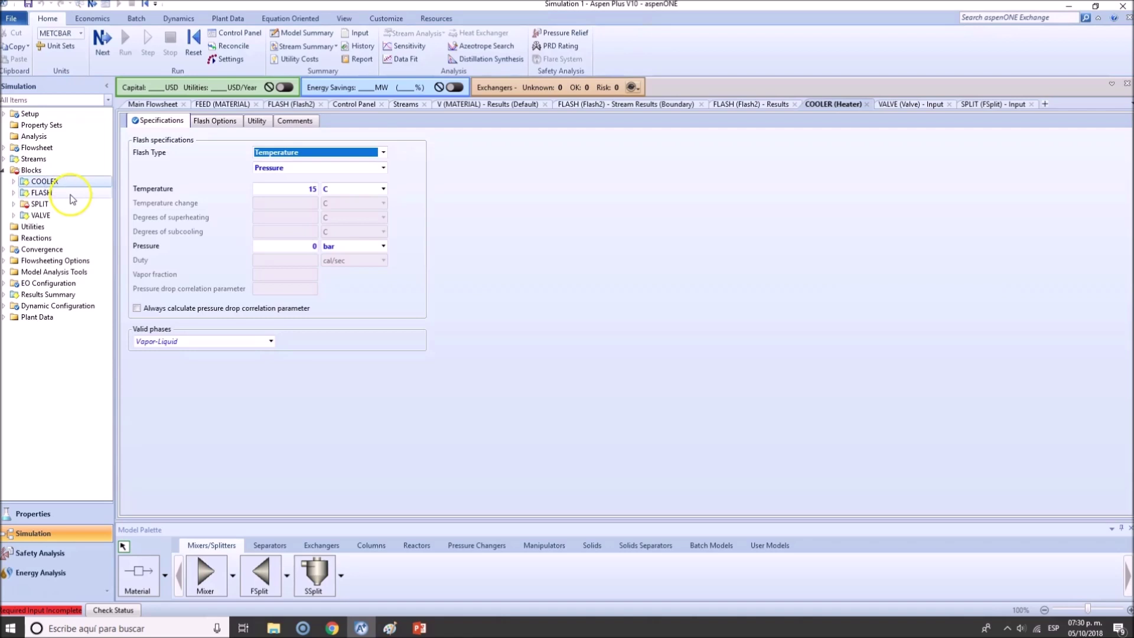
{"action": "double_click", "coordinate": [70, 194]}
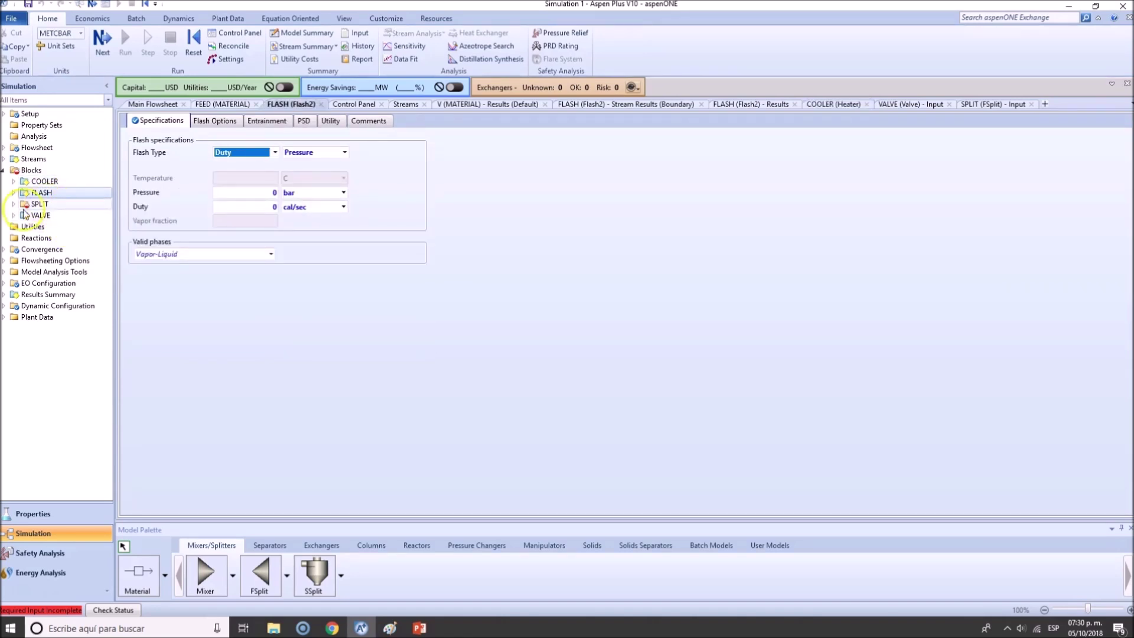
{"action": "double_click", "coordinate": [40, 205]}
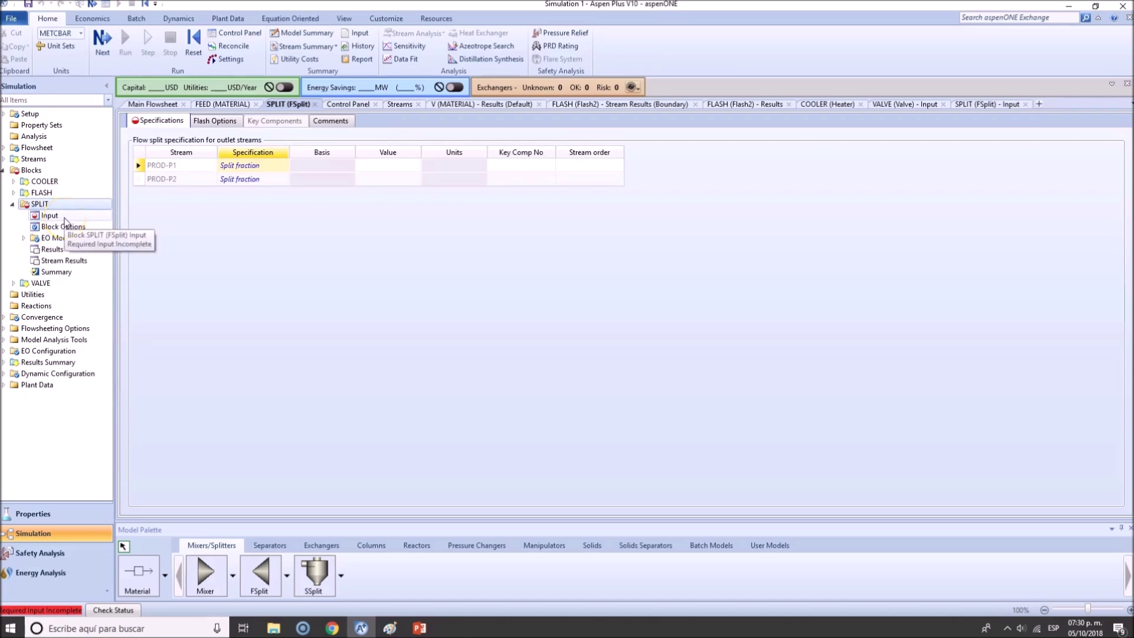
Open the SPLIT block's input form and review its flash options and comments, ending on the specifications
{"action": "double_click", "coordinate": [56, 217]}
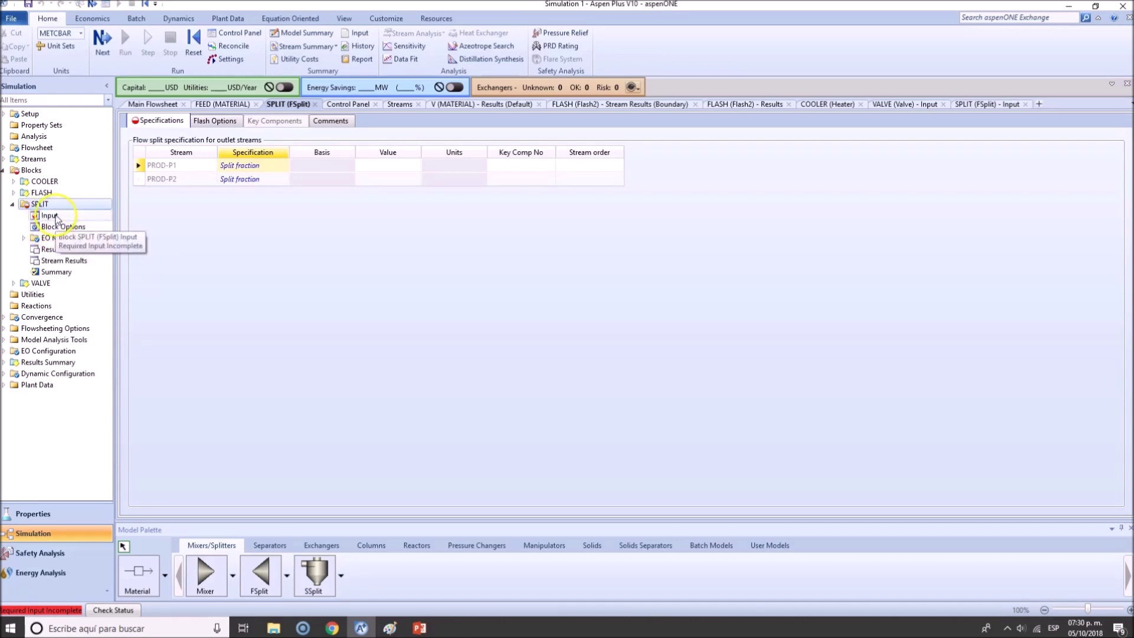
{"action": "left_click", "coordinate": [71, 217]}
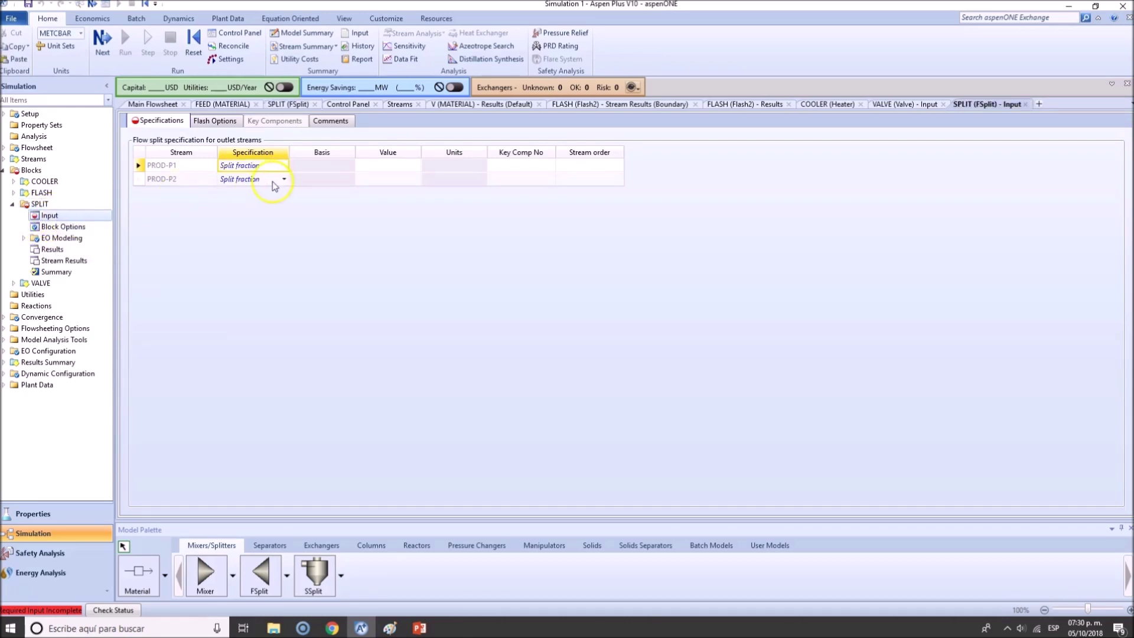
{"action": "left_click", "coordinate": [153, 123]}
{"action": "left_click", "coordinate": [204, 122]}
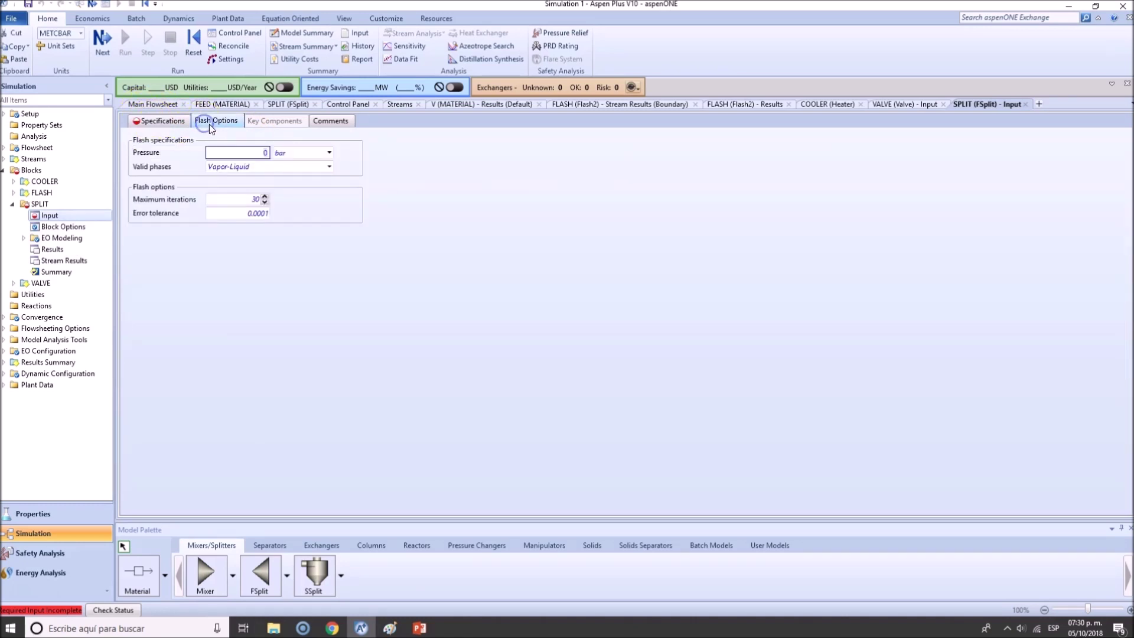
{"action": "left_click", "coordinate": [332, 121]}
{"action": "left_click", "coordinate": [179, 123]}
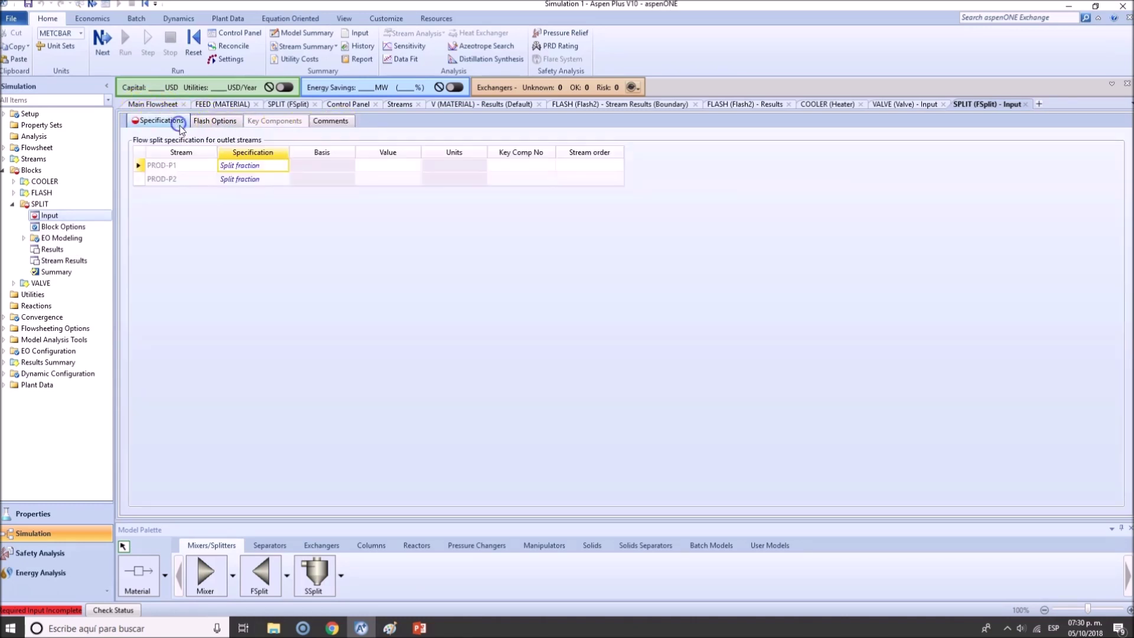
Try Flow as the specification type for PROD-P1 and set it back to Split fraction
{"action": "left_click", "coordinate": [283, 168]}
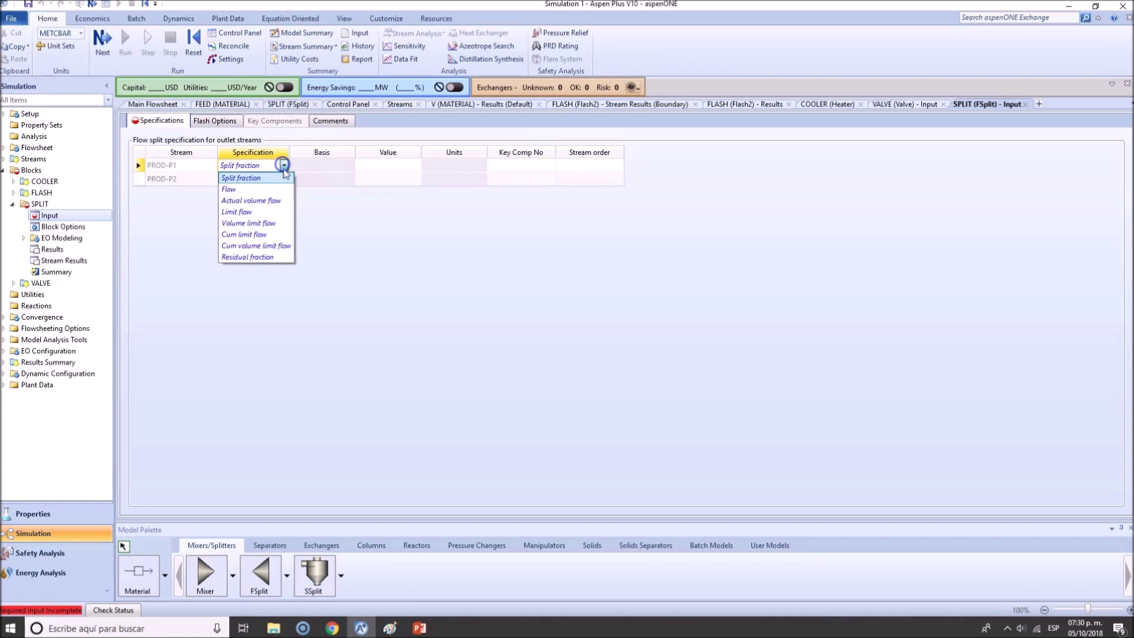
{"action": "left_click", "coordinate": [275, 189]}
{"action": "left_click", "coordinate": [281, 169]}
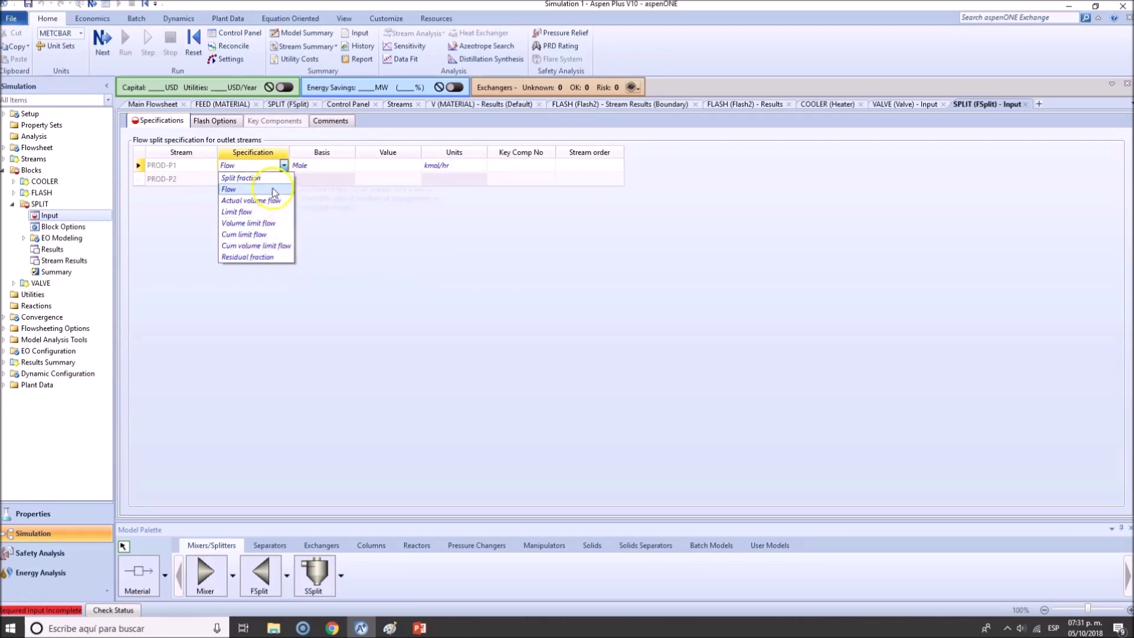
{"action": "left_click", "coordinate": [262, 178]}
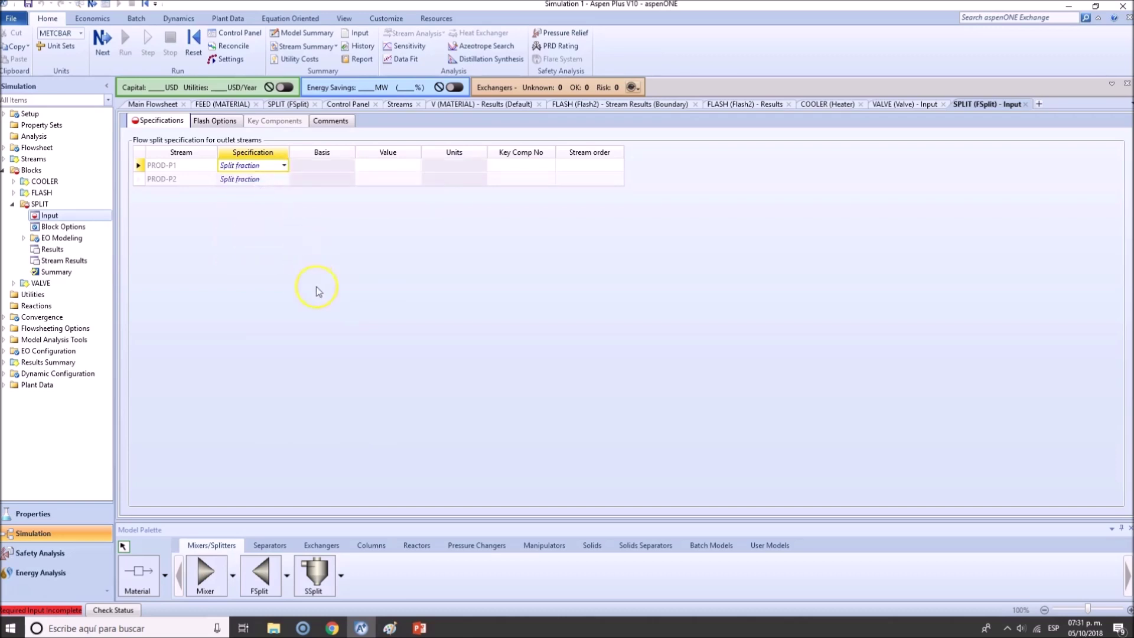
Set the split fraction of PROD-P1 to 0.7 and return to the main flowsheet
{"action": "left_click", "coordinate": [379, 167]}
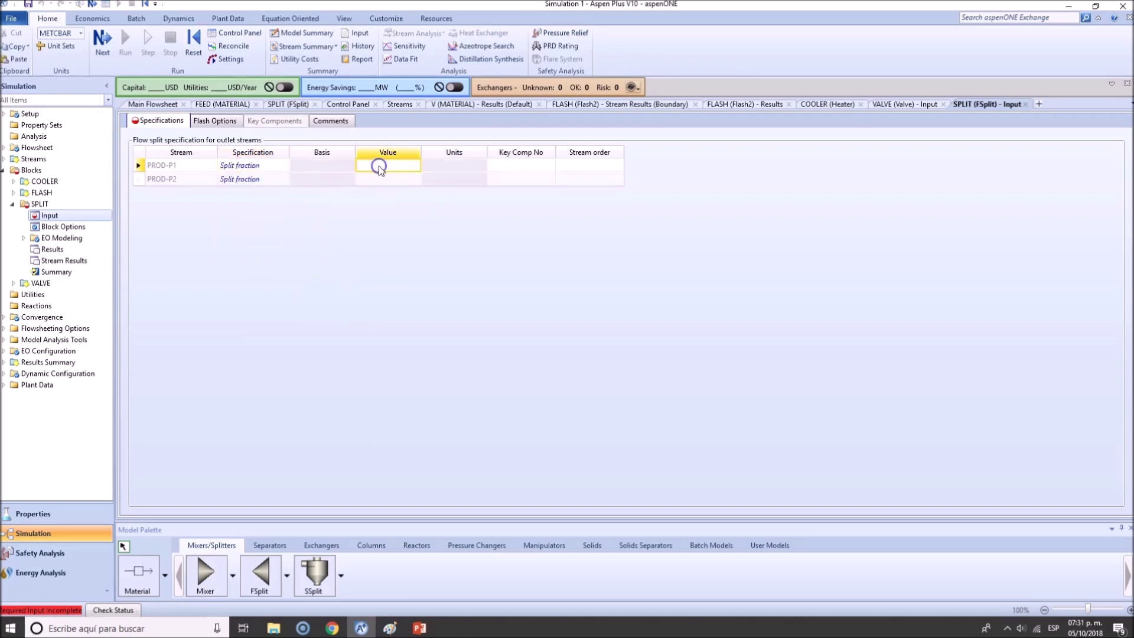
{"action": "left_click", "coordinate": [438, 170]}
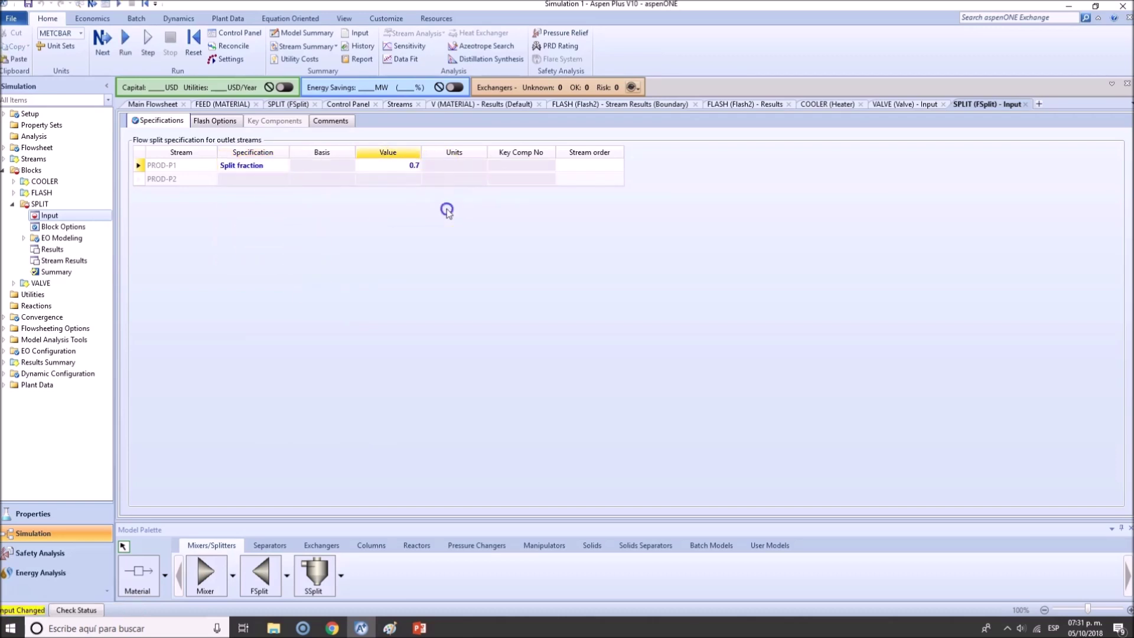
{"action": "left_click", "coordinate": [420, 183]}
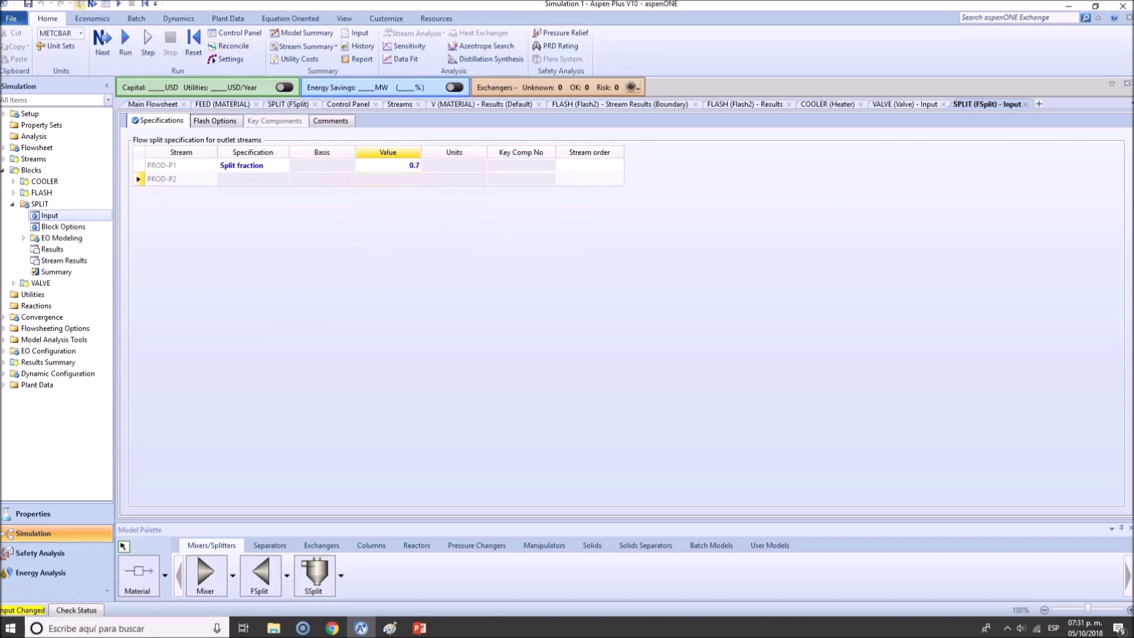
{"action": "left_click", "coordinate": [153, 104]}
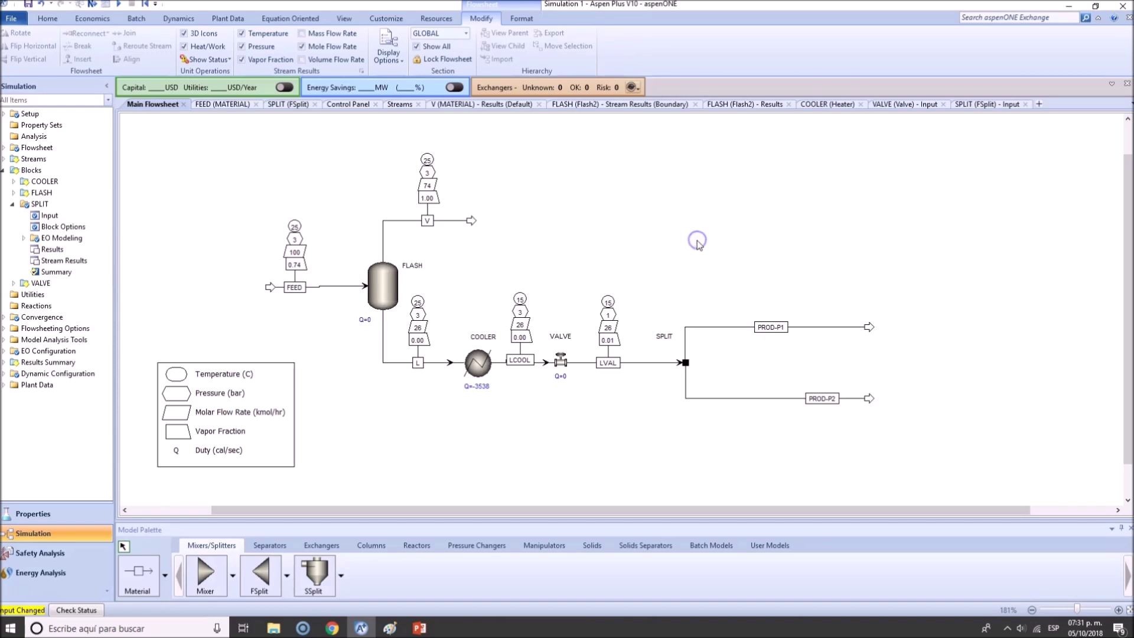
{"action": "left_click", "coordinate": [29, 29]}
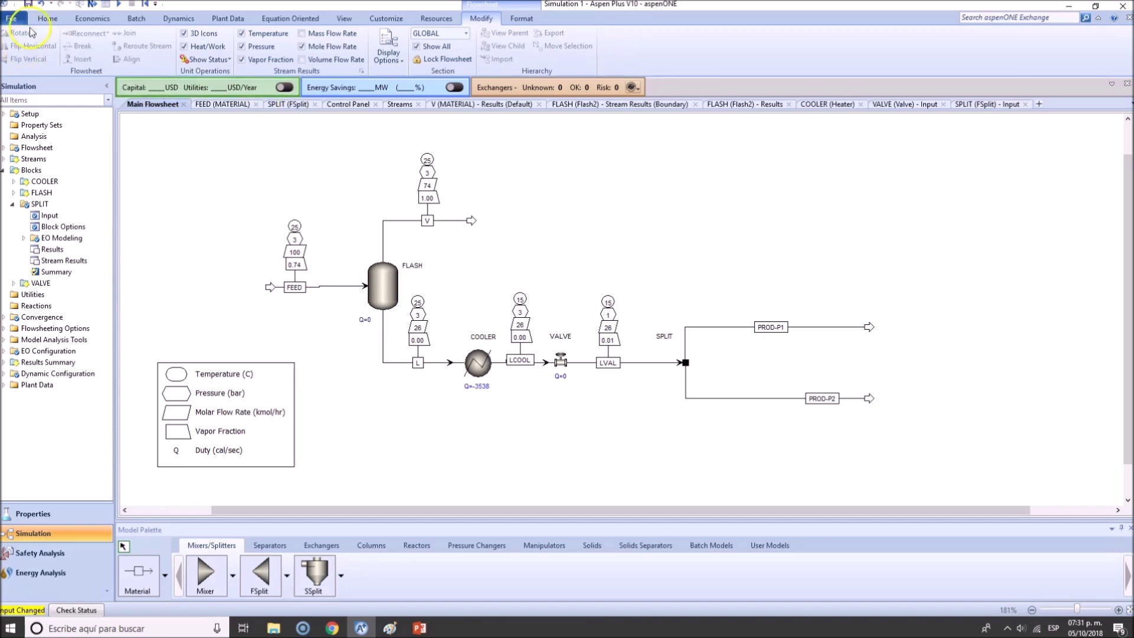
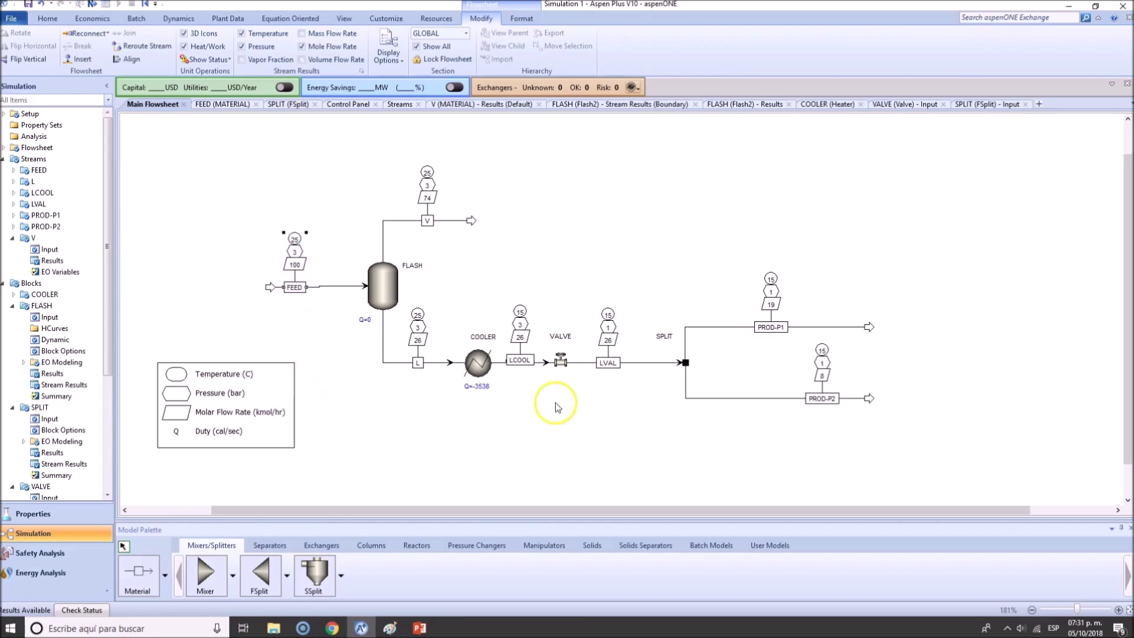
Open the results of stream PROD-P1 and expand its component mole flows and mole fractions
{"action": "right_click", "coordinate": [827, 327]}
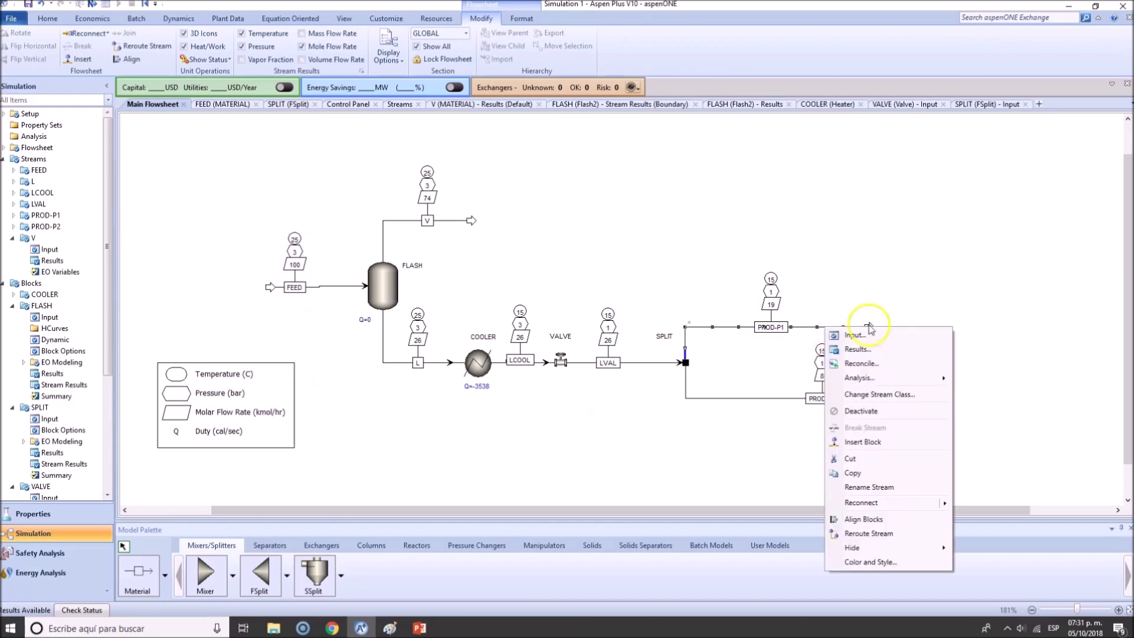
{"action": "left_click", "coordinate": [883, 351]}
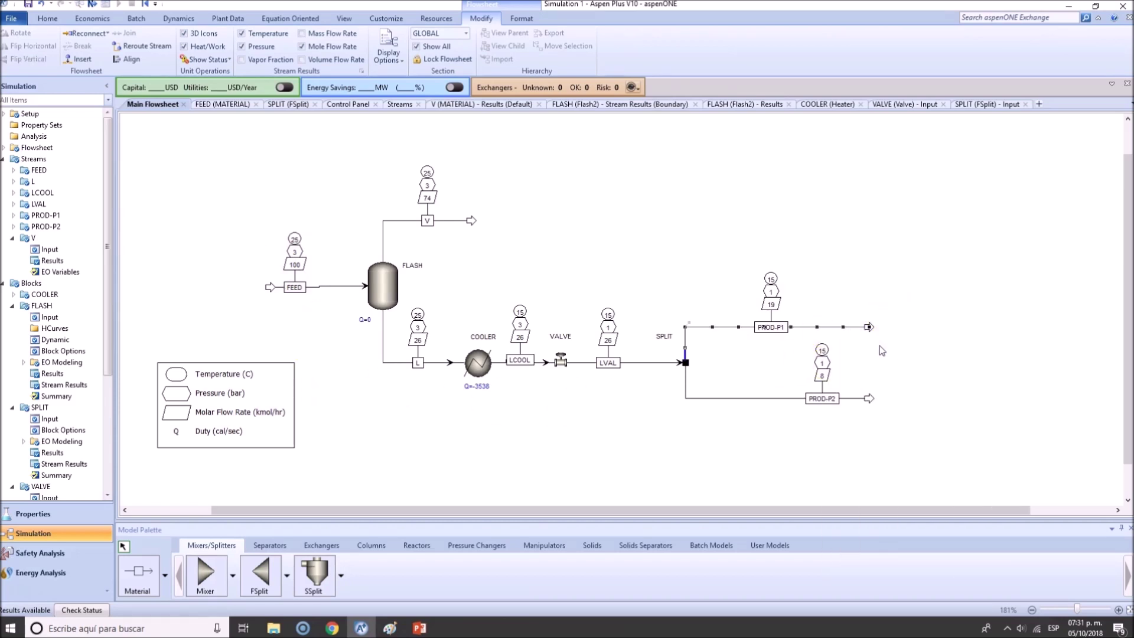
{"action": "scroll", "coordinate": [335, 423], "scroll_direction": "down", "scroll_amount": 2}
{"action": "scroll", "coordinate": [334, 425], "scroll_direction": "up", "scroll_amount": 1}
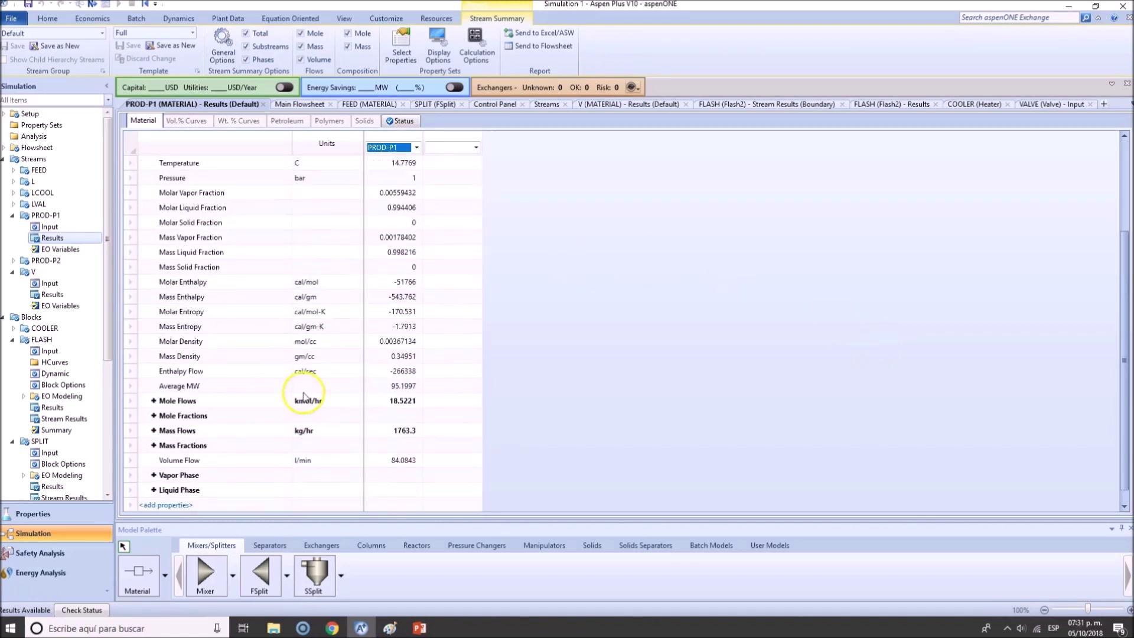
{"action": "left_click", "coordinate": [155, 401]}
{"action": "left_click", "coordinate": [154, 401]}
{"action": "scroll", "coordinate": [511, 413], "scroll_direction": "down", "scroll_amount": 2}
{"action": "scroll", "coordinate": [441, 422], "scroll_direction": "down", "scroll_amount": 1}
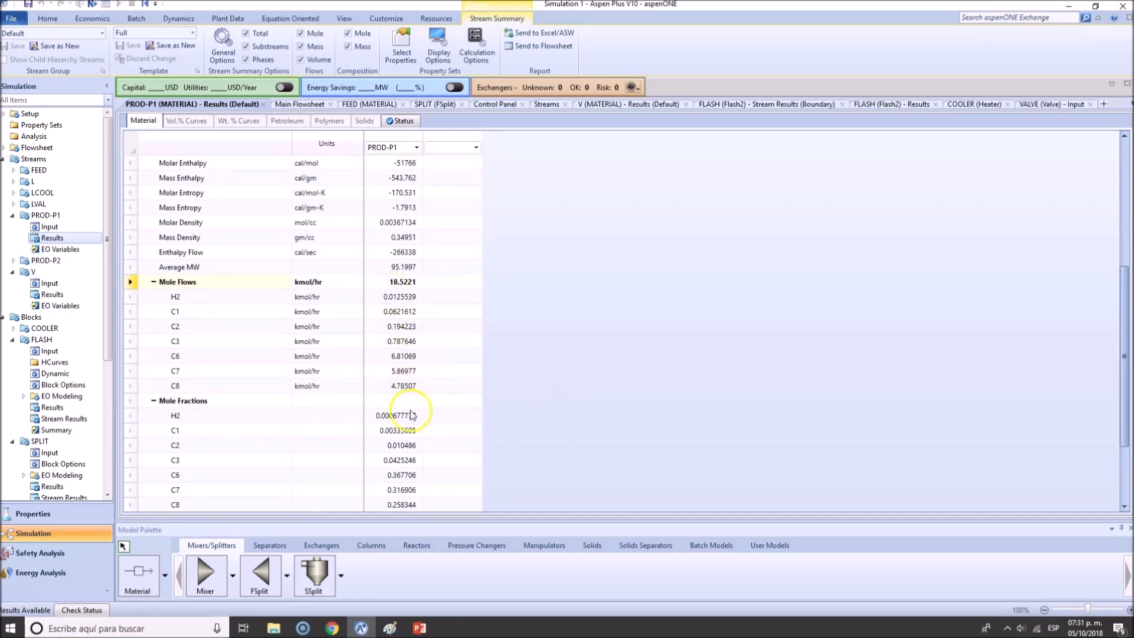
Show FEED beside PROD-P1 in the stream results and compare their component mole flows, especially C7
{"action": "left_click", "coordinate": [416, 148]}
{"action": "left_click", "coordinate": [418, 149]}
{"action": "left_click", "coordinate": [476, 148]}
{"action": "left_click", "coordinate": [449, 205]}
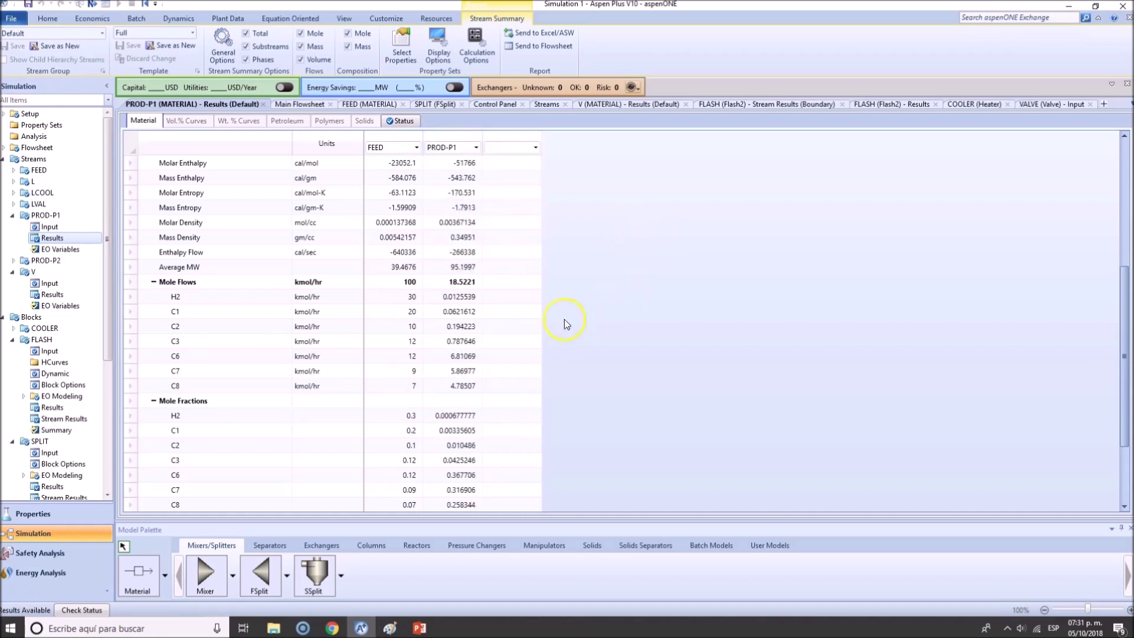
{"action": "left_click", "coordinate": [430, 311]}
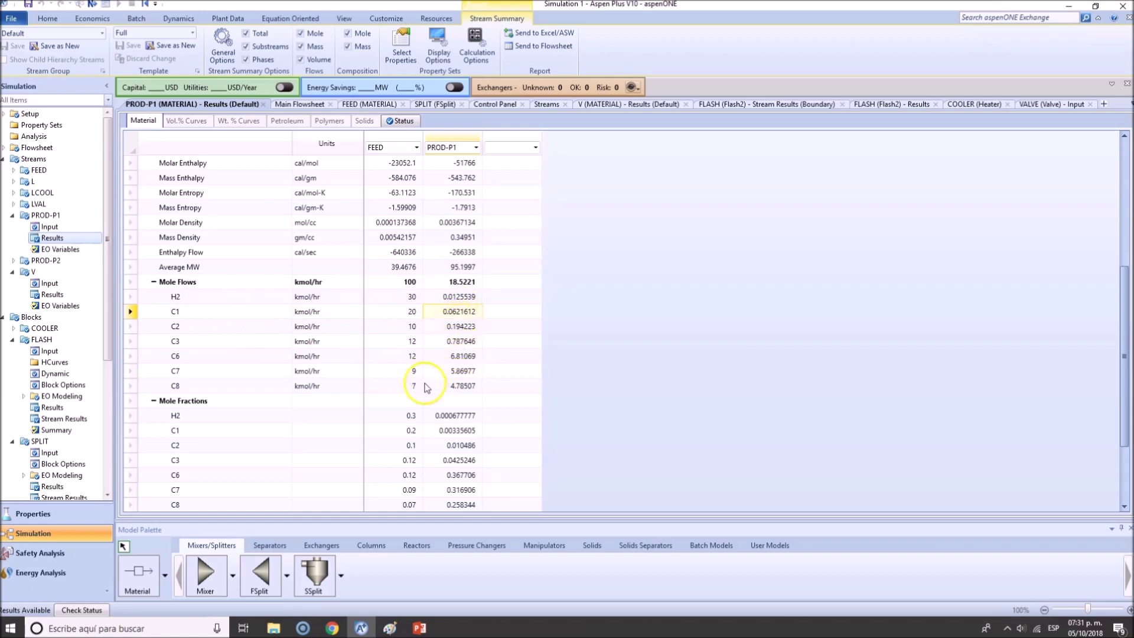
{"action": "left_click", "coordinate": [159, 370]}
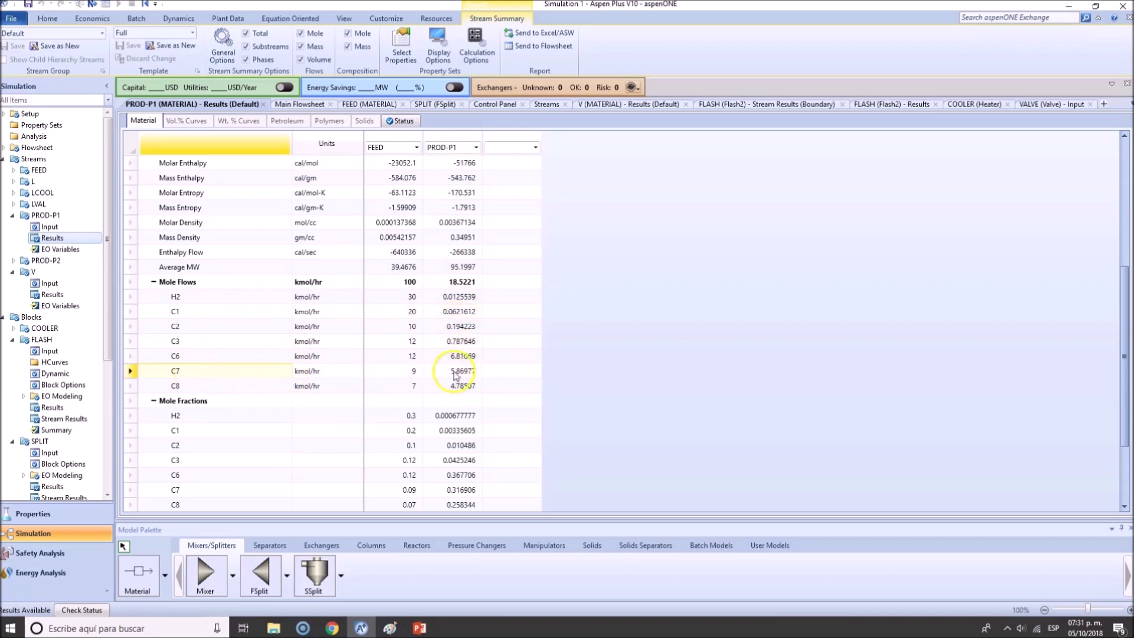
{"action": "left_click_drag", "start_coordinate": [456, 375], "coordinate": [416, 371]}
Add PROD-P2 to the stream results and compare the C7 and C8 mole flows with PROD-P1 and FEED
{"action": "left_click", "coordinate": [535, 147]}
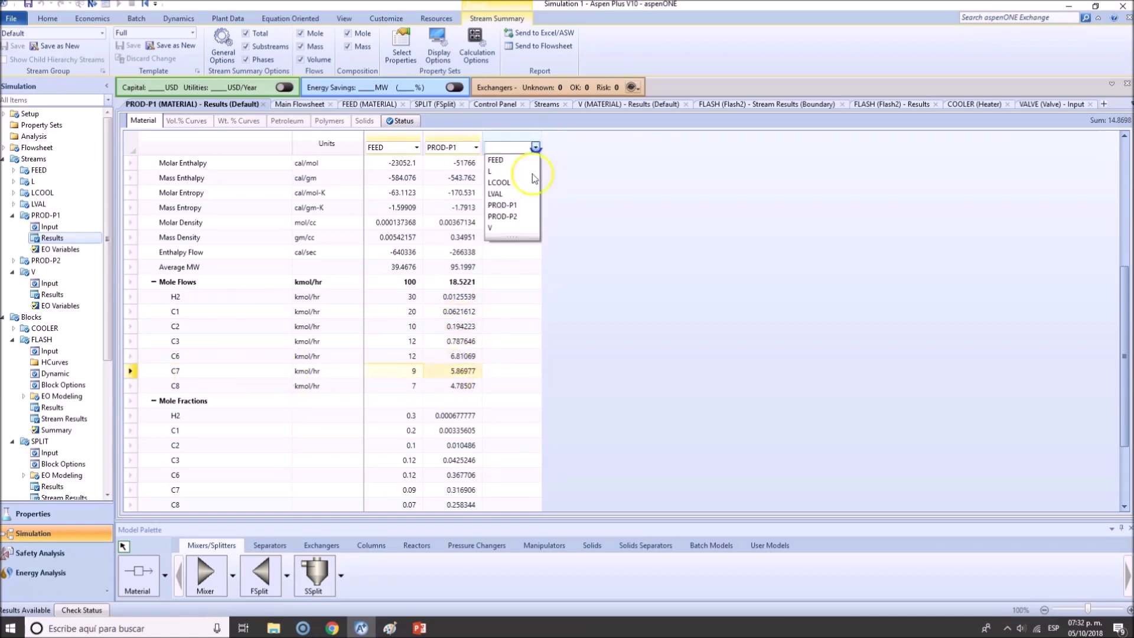
{"action": "left_click", "coordinate": [502, 216]}
{"action": "left_click", "coordinate": [450, 371]}
{"action": "left_click", "coordinate": [511, 370]}
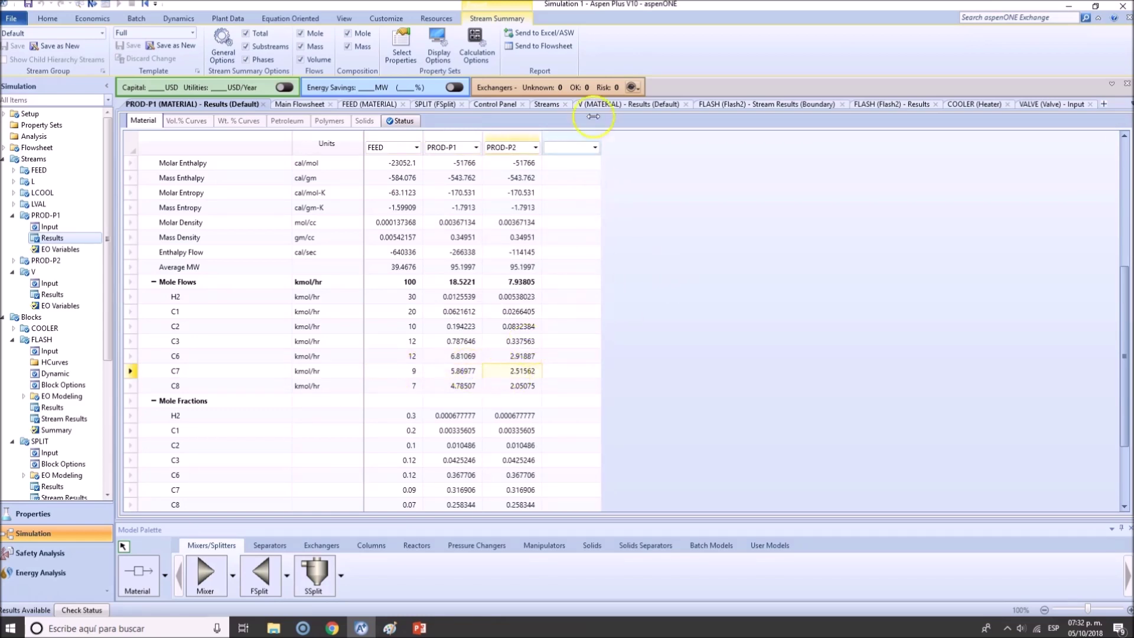
{"action": "left_click", "coordinate": [470, 374]}
{"action": "left_click", "coordinate": [507, 374]}
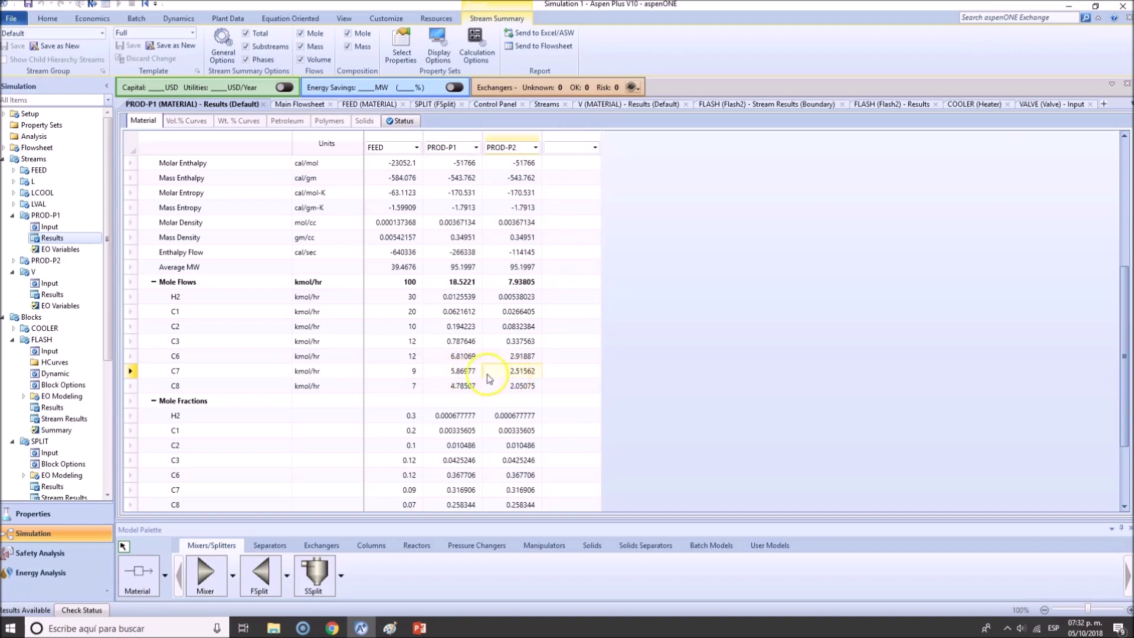
{"action": "left_click", "coordinate": [461, 371]}
{"action": "left_click", "coordinate": [493, 371], "text": "ctrl"}
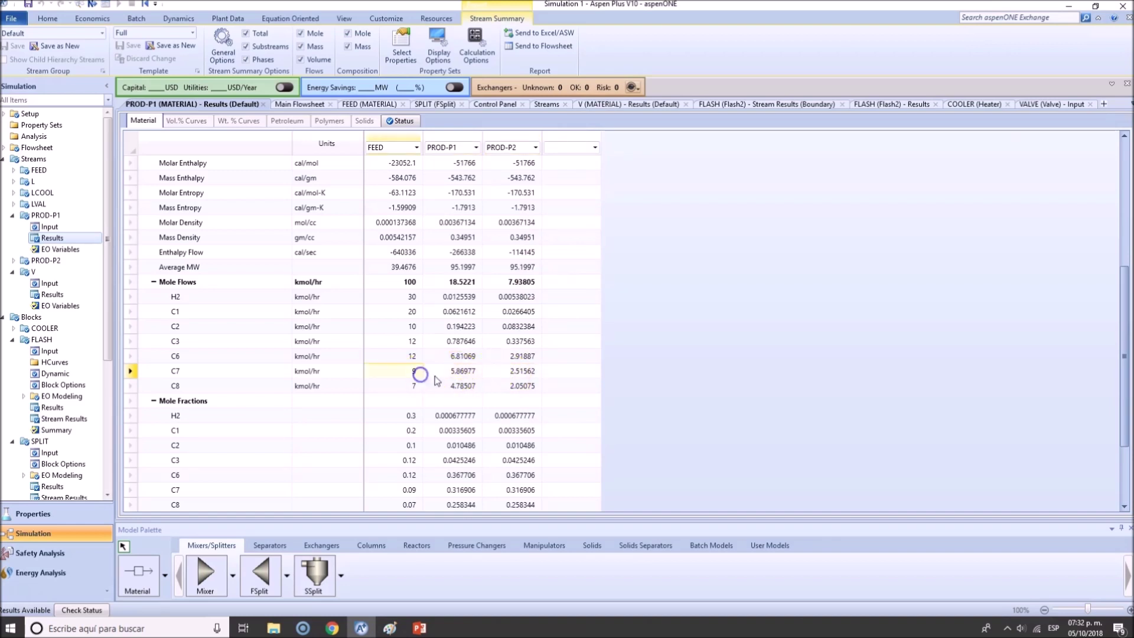
{"action": "left_click", "coordinate": [494, 384]}
{"action": "left_click", "coordinate": [460, 388]}
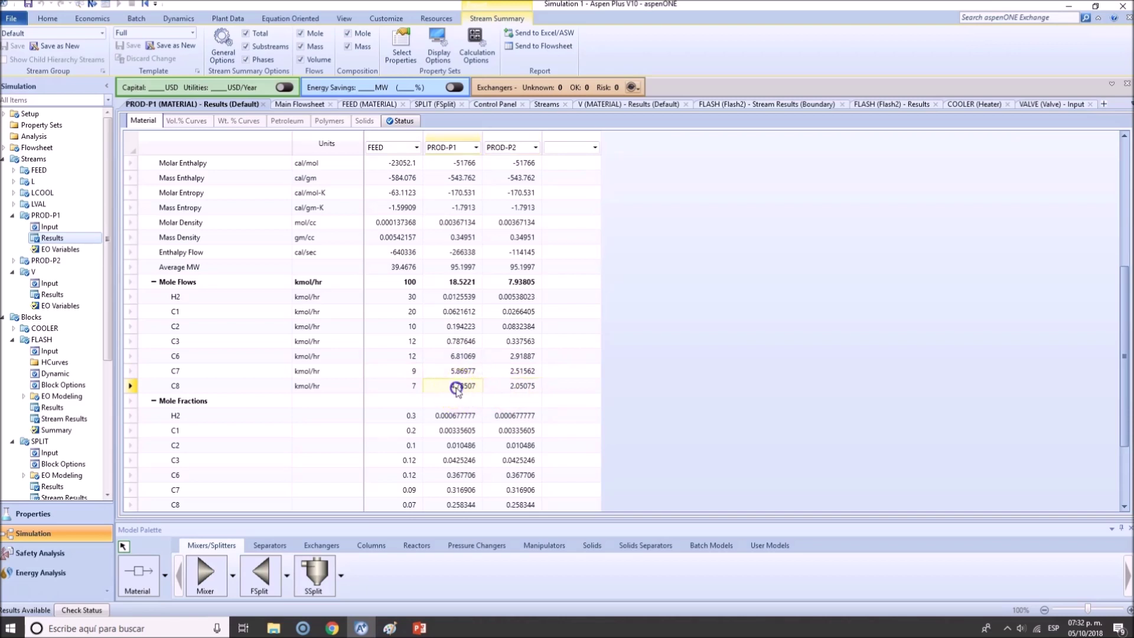
{"action": "left_click", "coordinate": [412, 385]}
{"action": "left_click", "coordinate": [412, 341]}
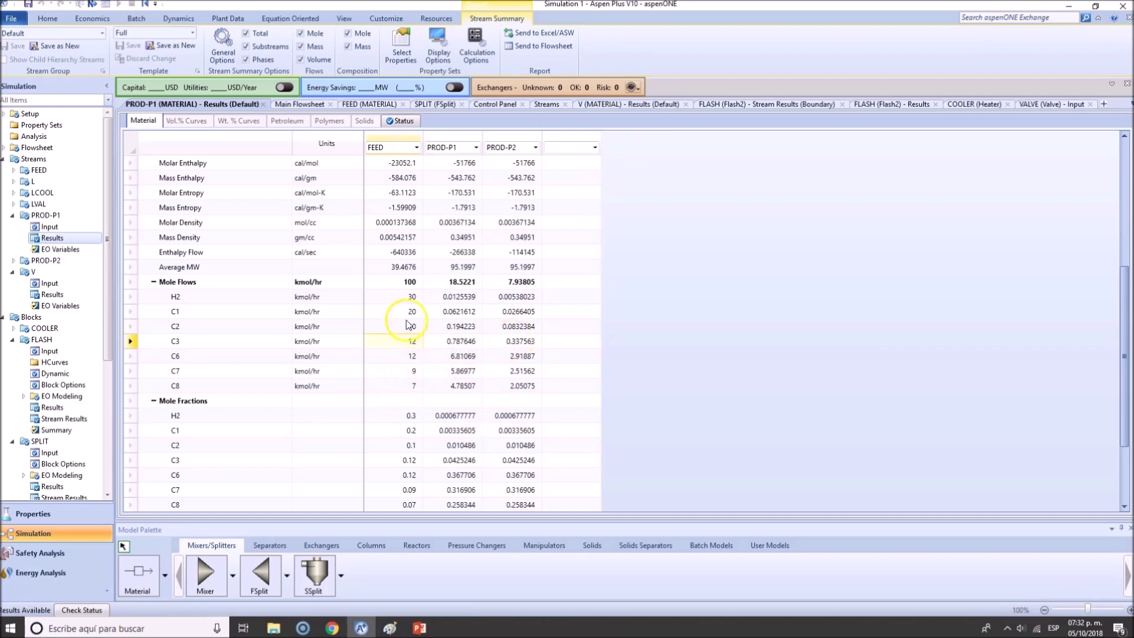
Replace FEED with LVAL in the stream comparison and check the mole fractions of LVAL, PROD-P1 and PROD-P2
{"action": "left_click", "coordinate": [417, 148]}
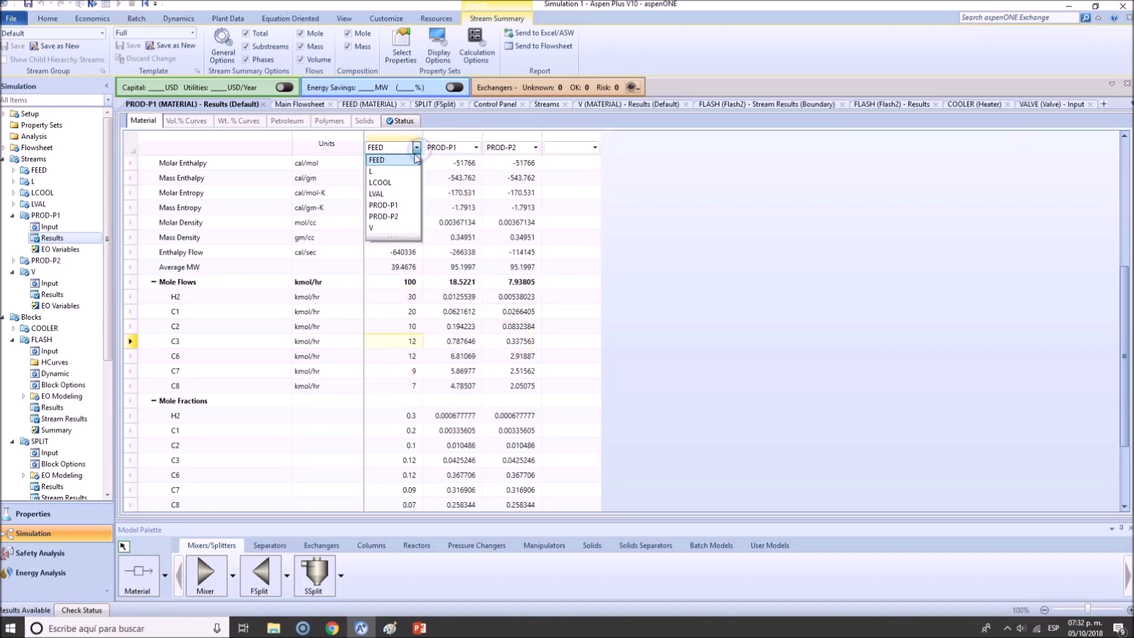
{"action": "left_click", "coordinate": [403, 194]}
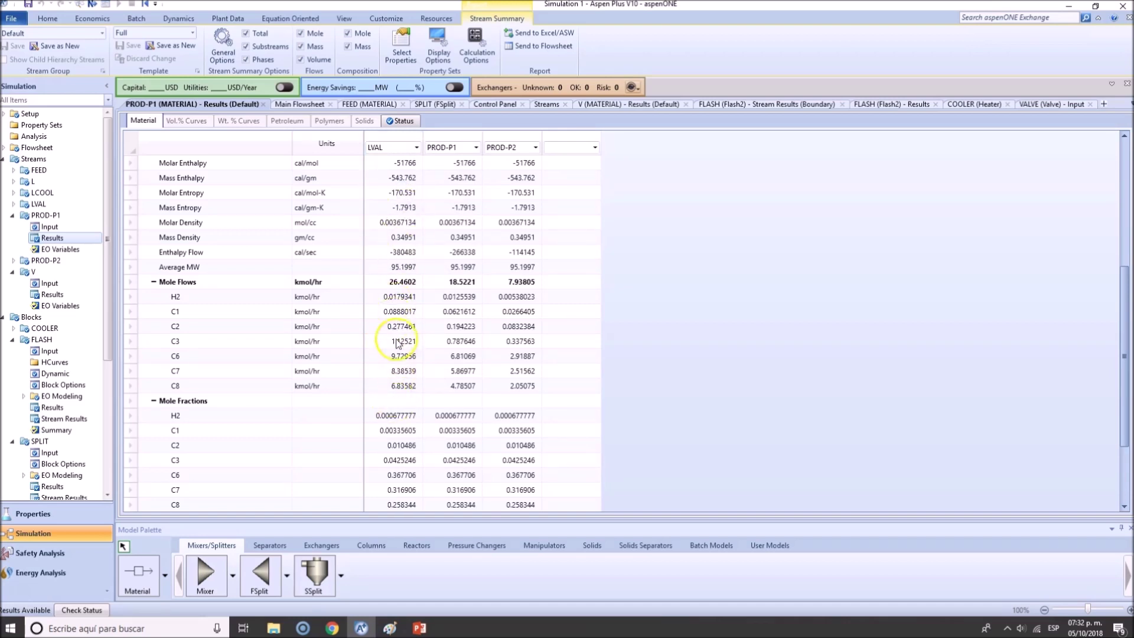
{"action": "scroll", "coordinate": [454, 360], "scroll_direction": "down", "scroll_amount": 3}
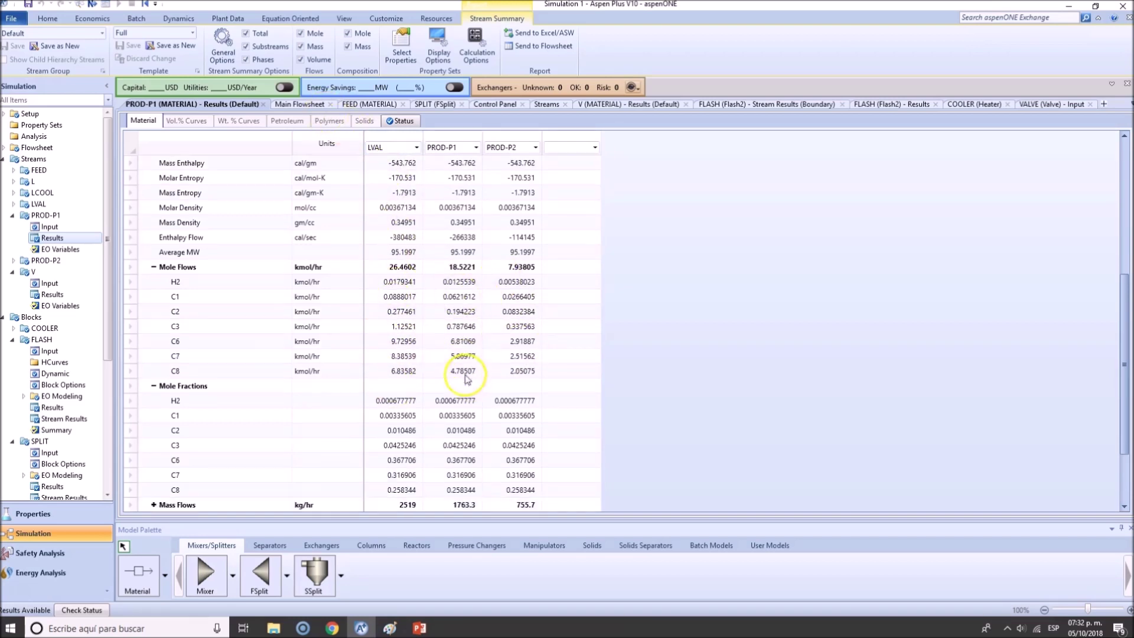
{"action": "left_click_drag", "start_coordinate": [394, 316], "coordinate": [530, 402]}
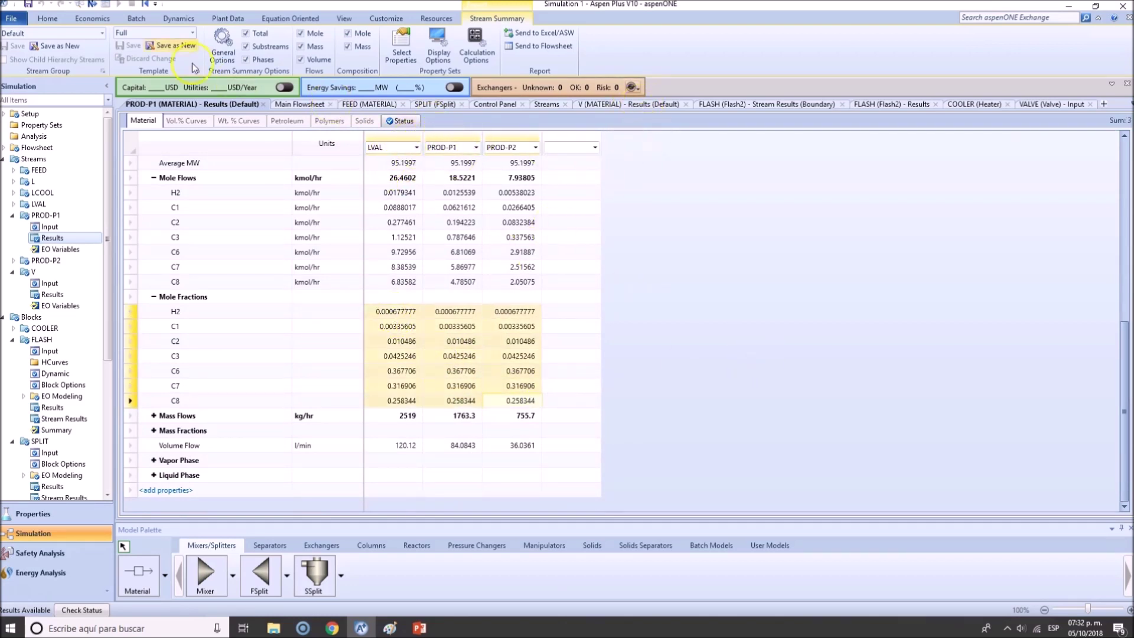
Return to the main flowsheet and examine the inlet and outlet streams around the SPLIT block
{"action": "left_click", "coordinate": [299, 104]}
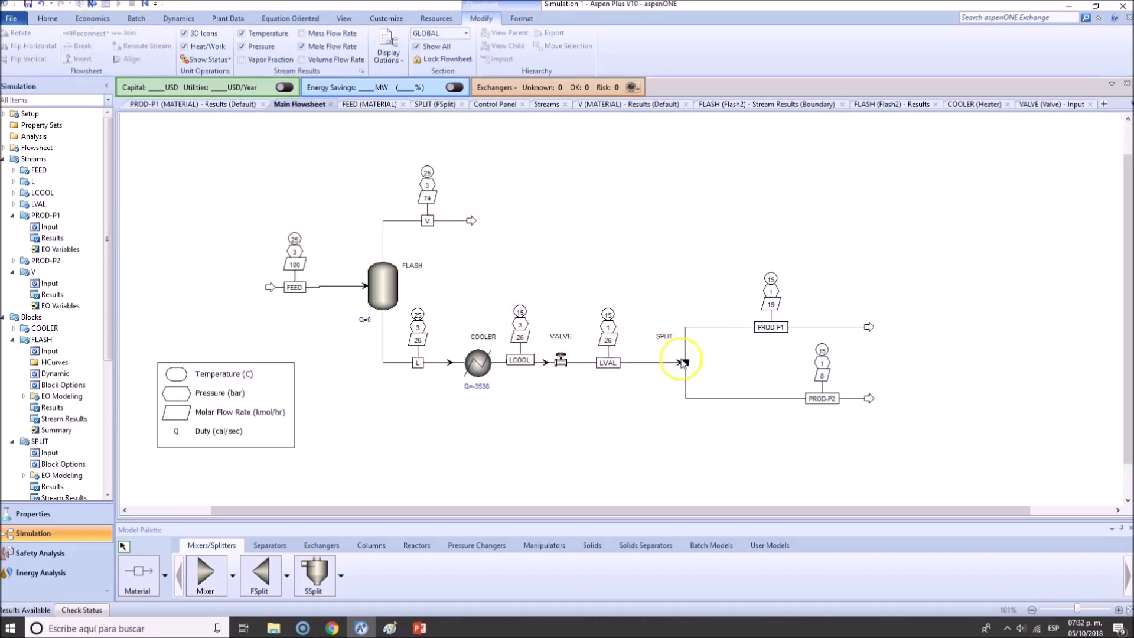
{"action": "left_click", "coordinate": [649, 363]}
{"action": "left_click", "coordinate": [685, 340]}
{"action": "left_click", "coordinate": [714, 398]}
{"action": "left_click", "coordinate": [715, 426]}
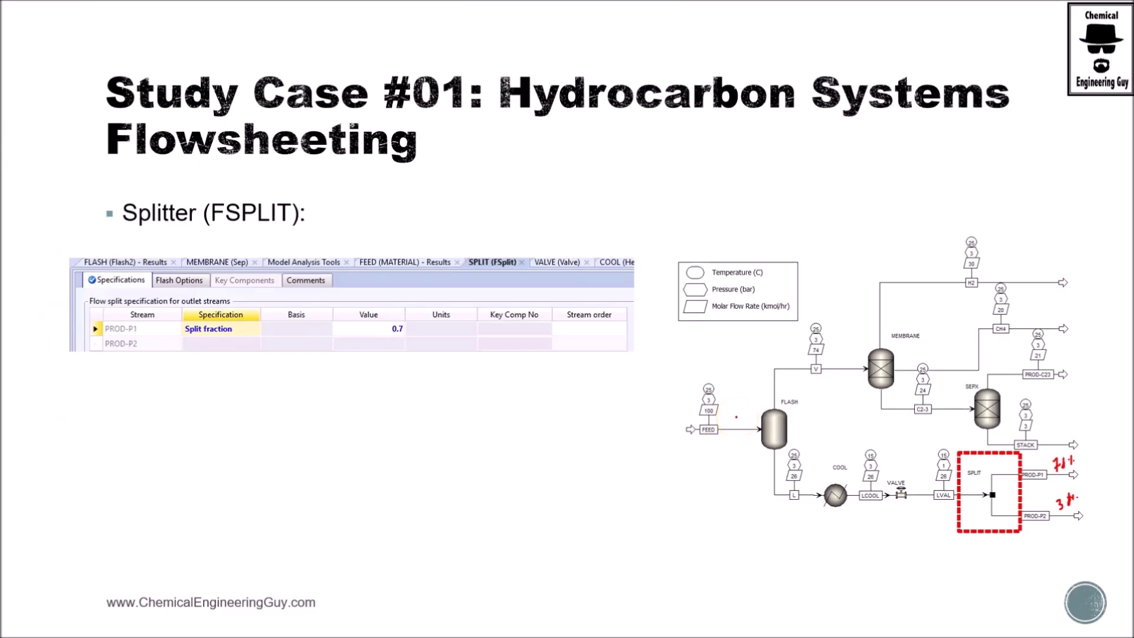
{"action": "left_click", "coordinate": [736, 417]}
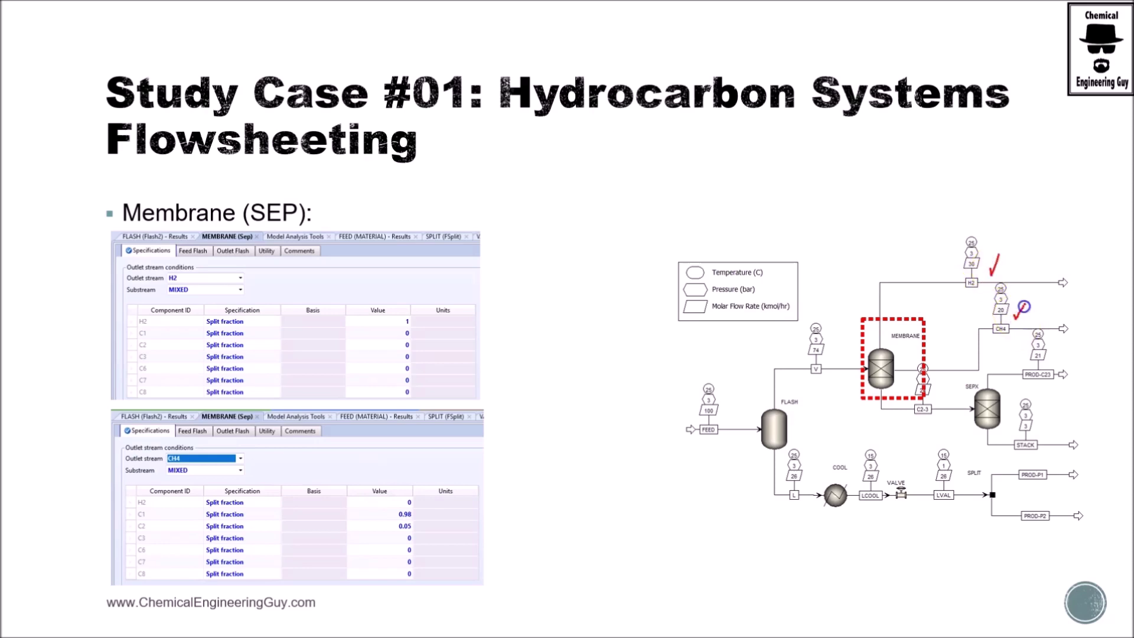
{"action": "left_click_drag", "start_coordinate": [937, 405], "coordinate": [923, 401]}
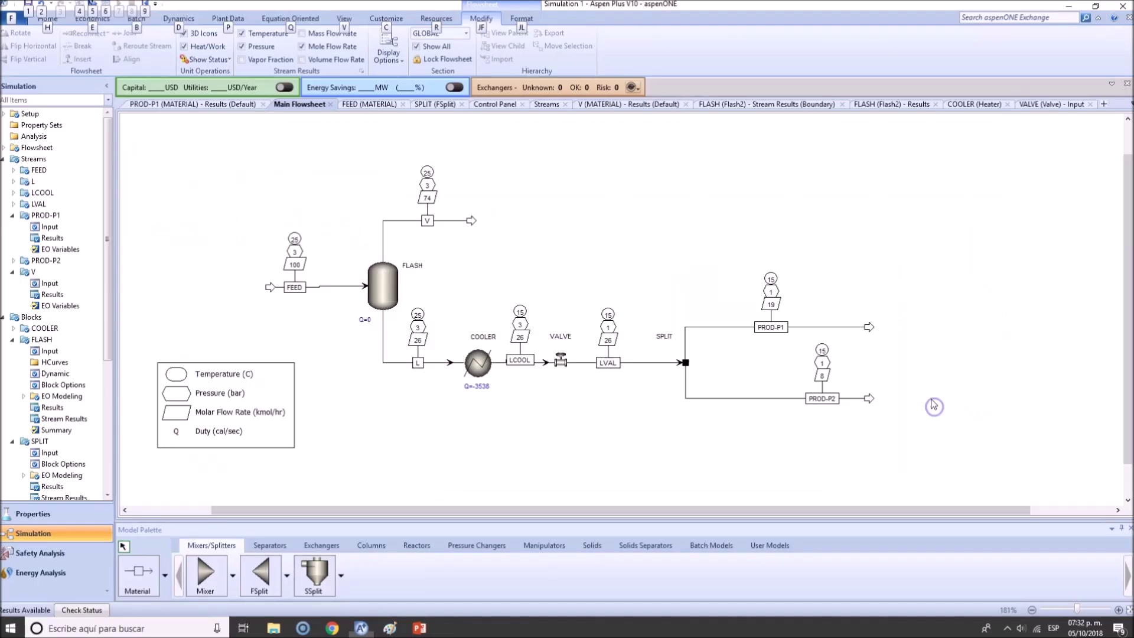
Show the separator models, switch to the PowerPoint slide show to review the Membrane (SEP) specifications, and return to Aspen Plus
{"action": "left_click", "coordinate": [270, 545]}
{"action": "left_click", "coordinate": [1127, 501]}
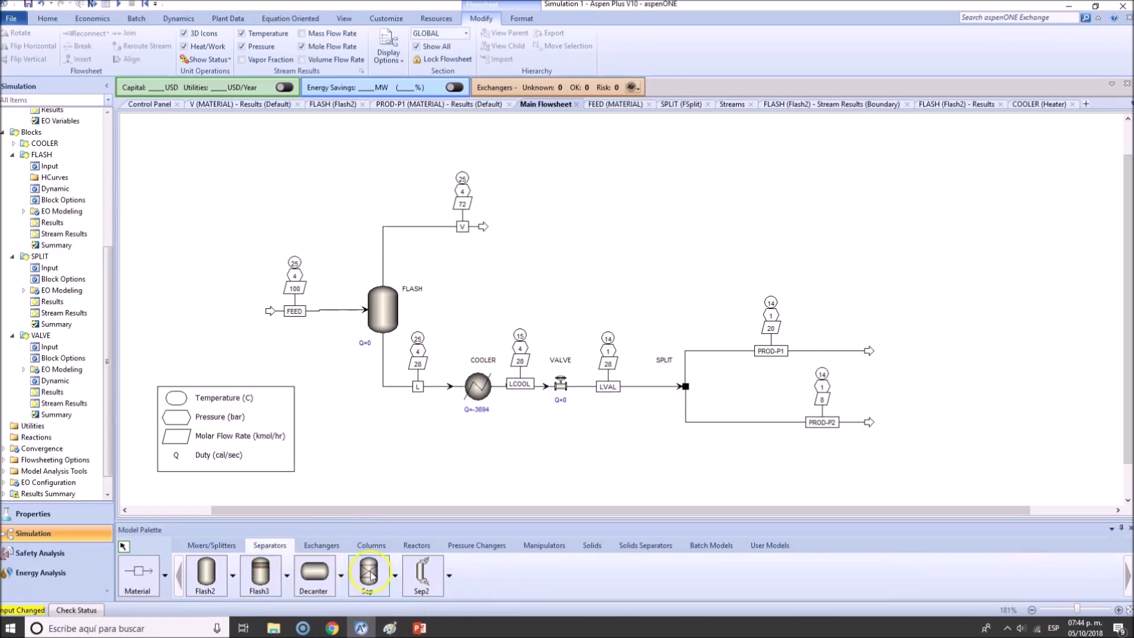
{"action": "mouse_move", "coordinate": [419, 628]}
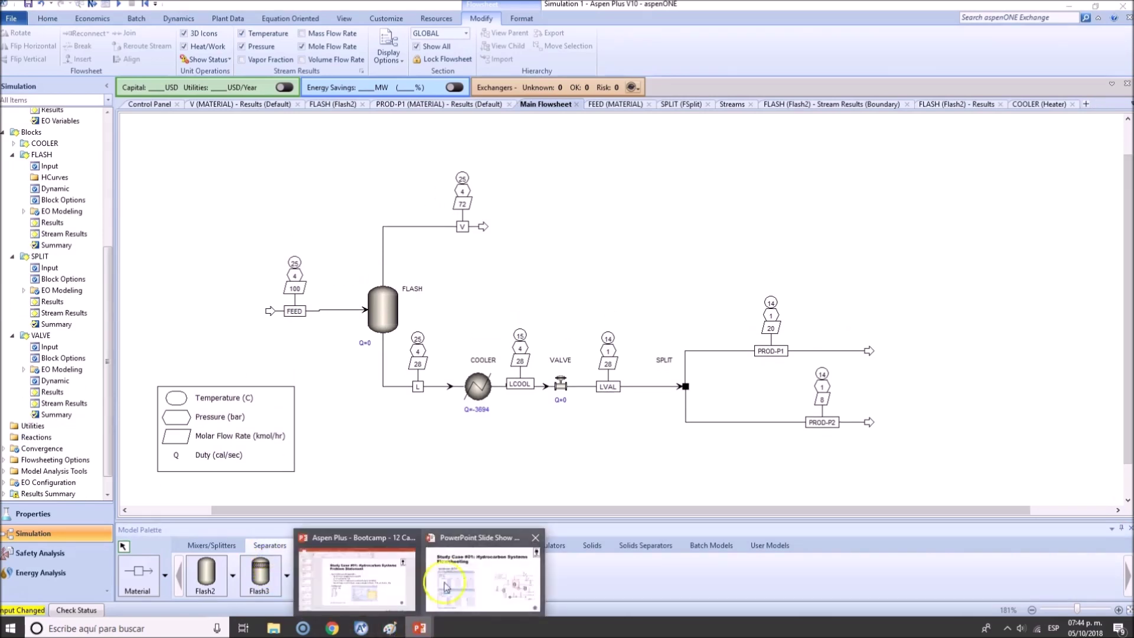
{"action": "left_click", "coordinate": [485, 508]}
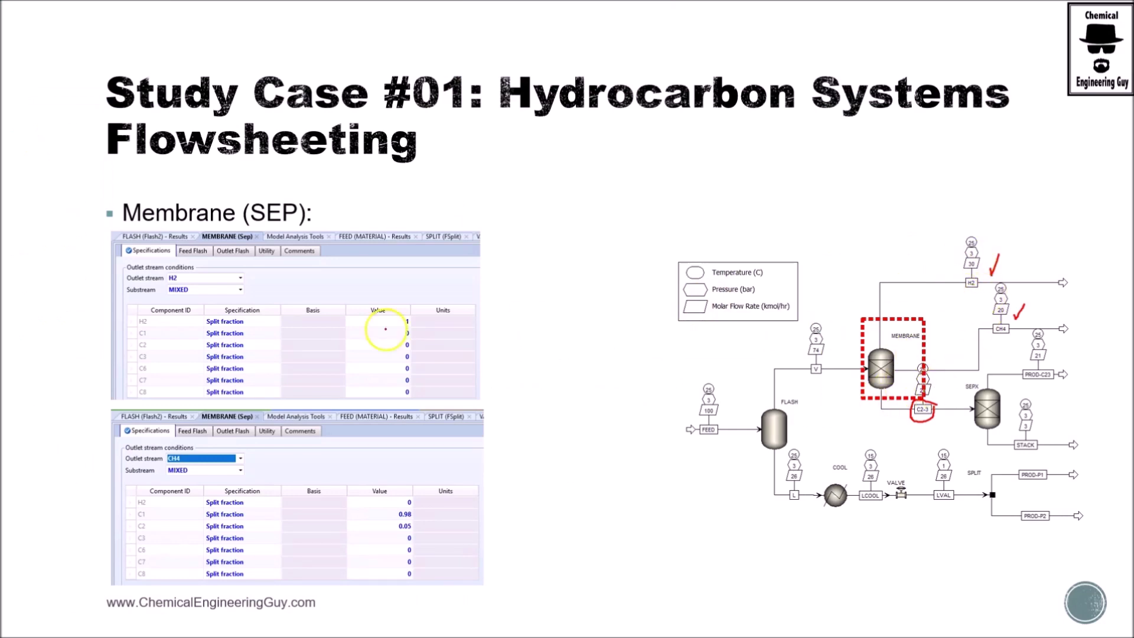
{"action": "key", "text": "alt+Tab"}
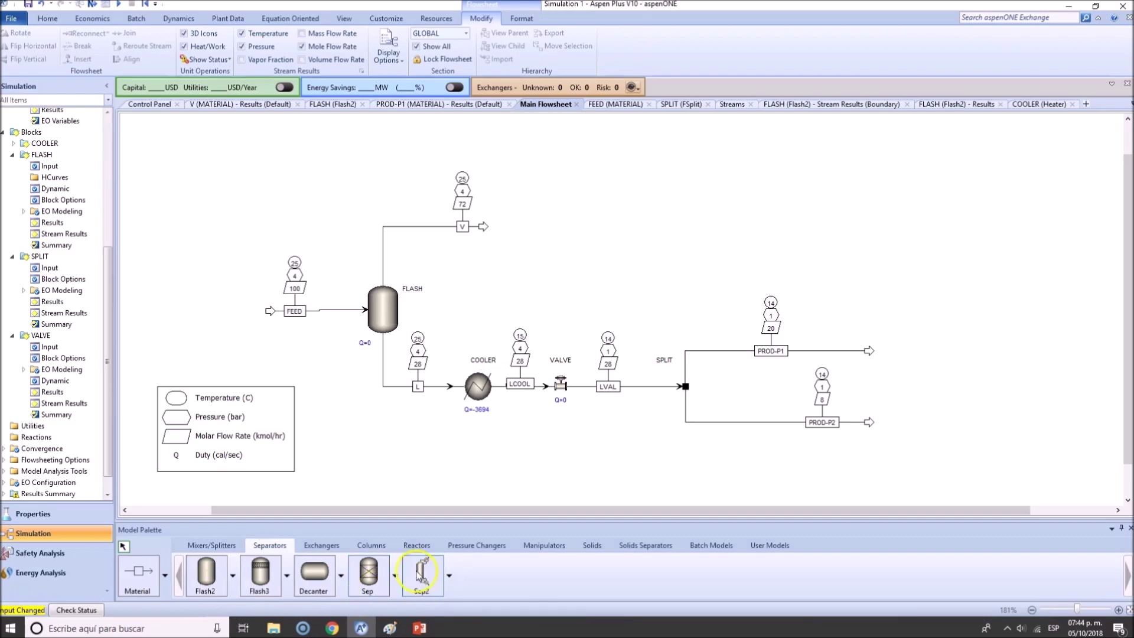
Try placing a User model block beside the outlet of vapor stream V, and delete that block
{"action": "left_click", "coordinate": [371, 545]}
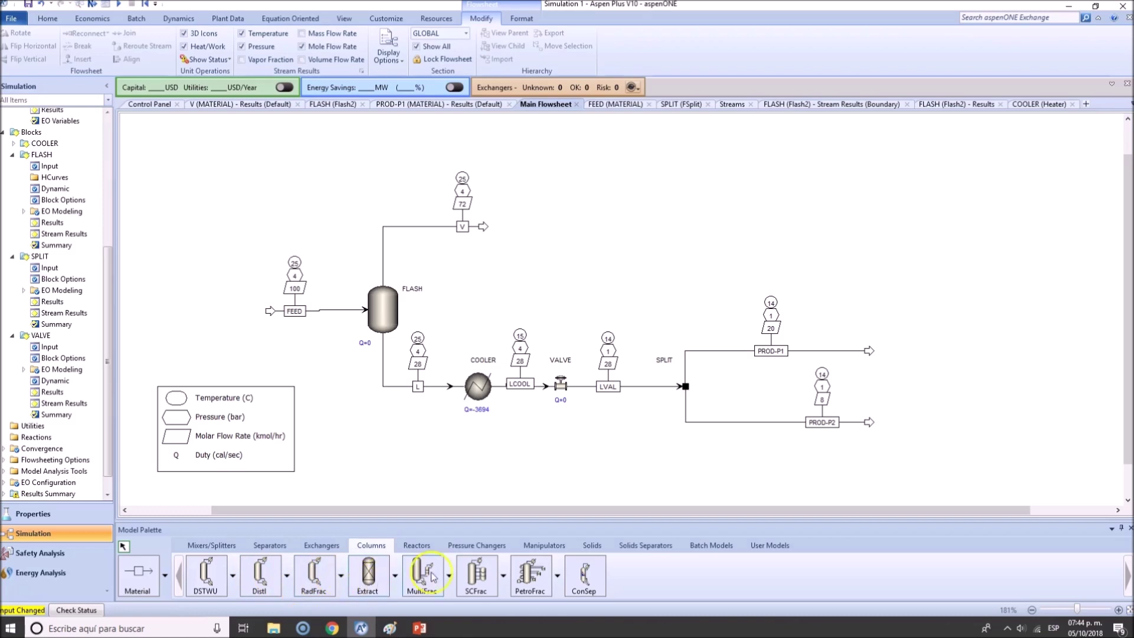
{"action": "left_click", "coordinate": [769, 544]}
{"action": "left_click", "coordinate": [203, 588]}
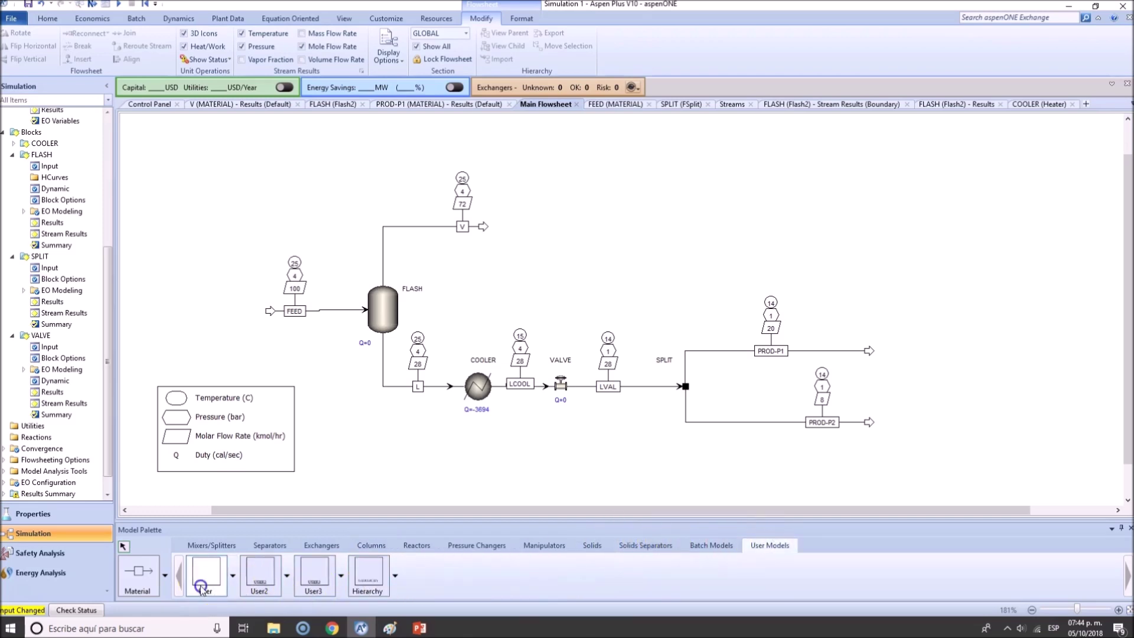
{"action": "left_click", "coordinate": [525, 227]}
{"action": "right_click", "coordinate": [594, 245]}
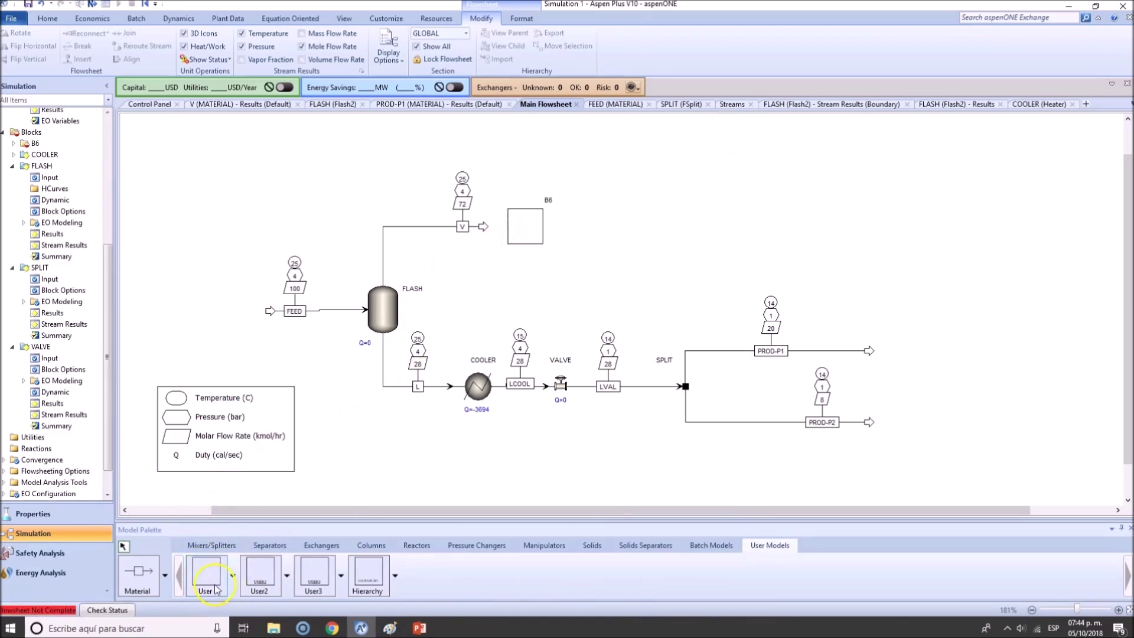
{"action": "left_click", "coordinate": [520, 227]}
{"action": "key", "text": "Delete"}
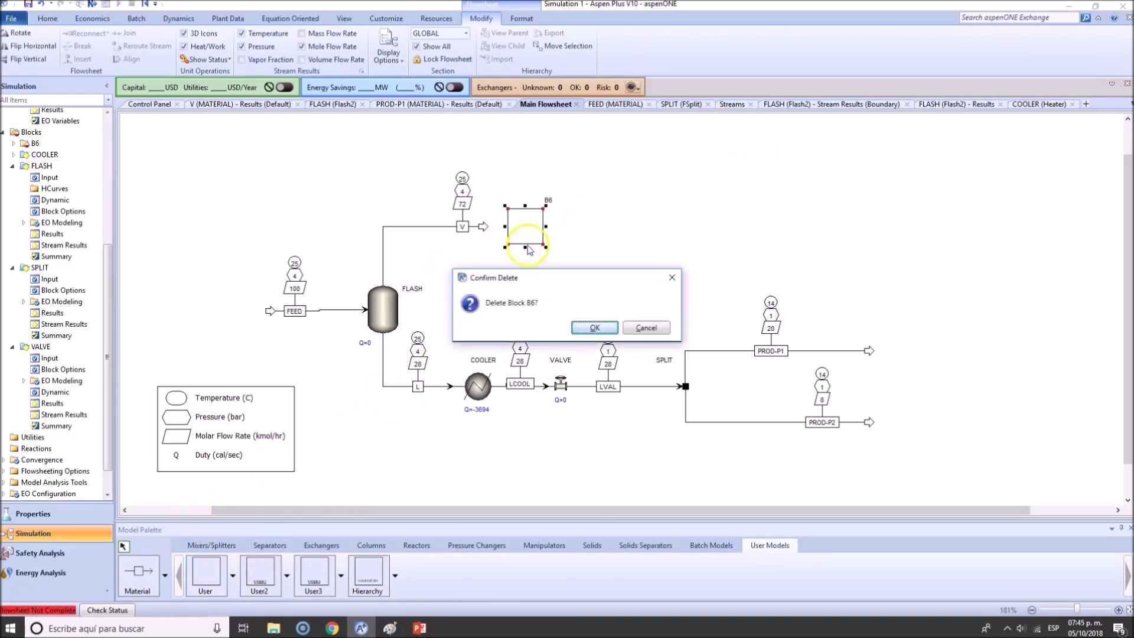
{"action": "left_click", "coordinate": [594, 327]}
Place a Sep component separator block just beyond the outlet of vapor stream V
{"action": "left_click", "coordinate": [255, 548]}
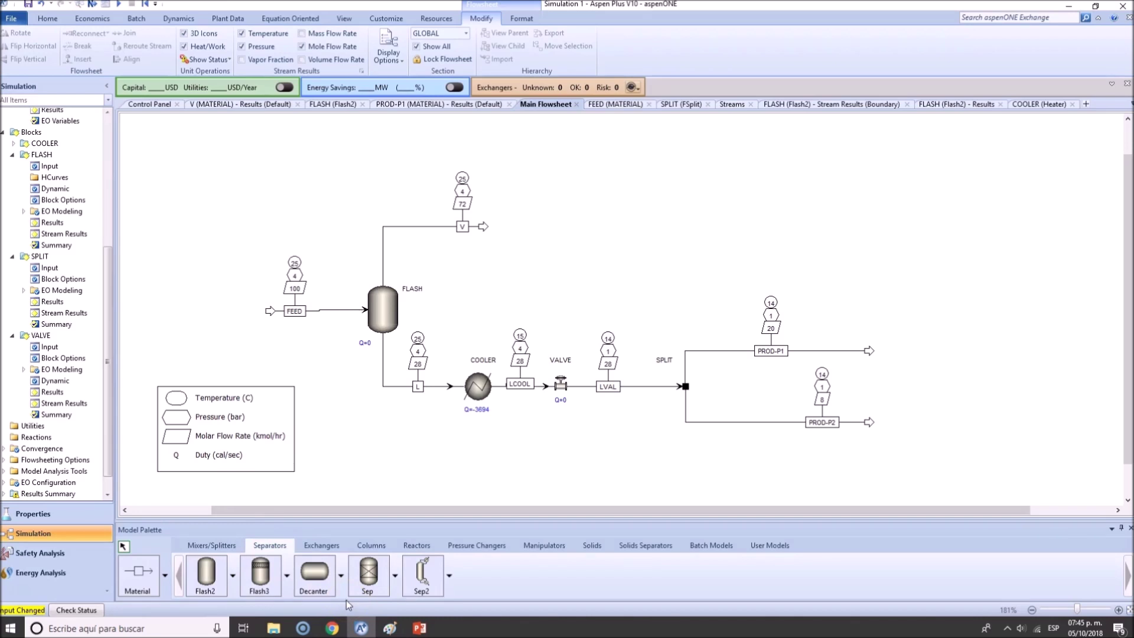
{"action": "left_click", "coordinate": [369, 573]}
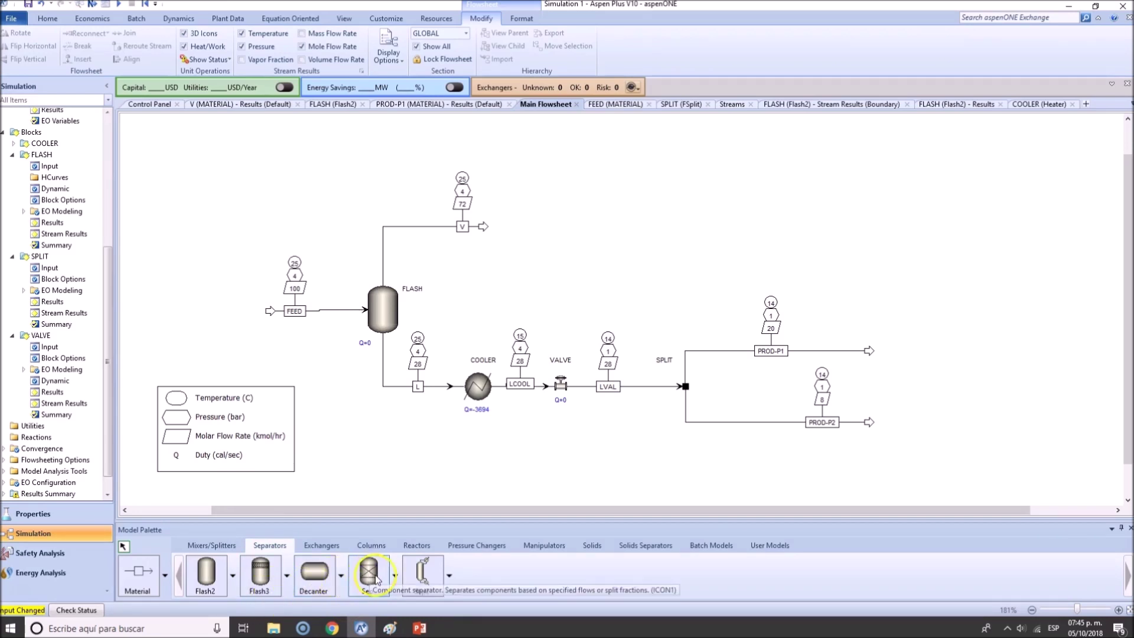
{"action": "left_click", "coordinate": [507, 229]}
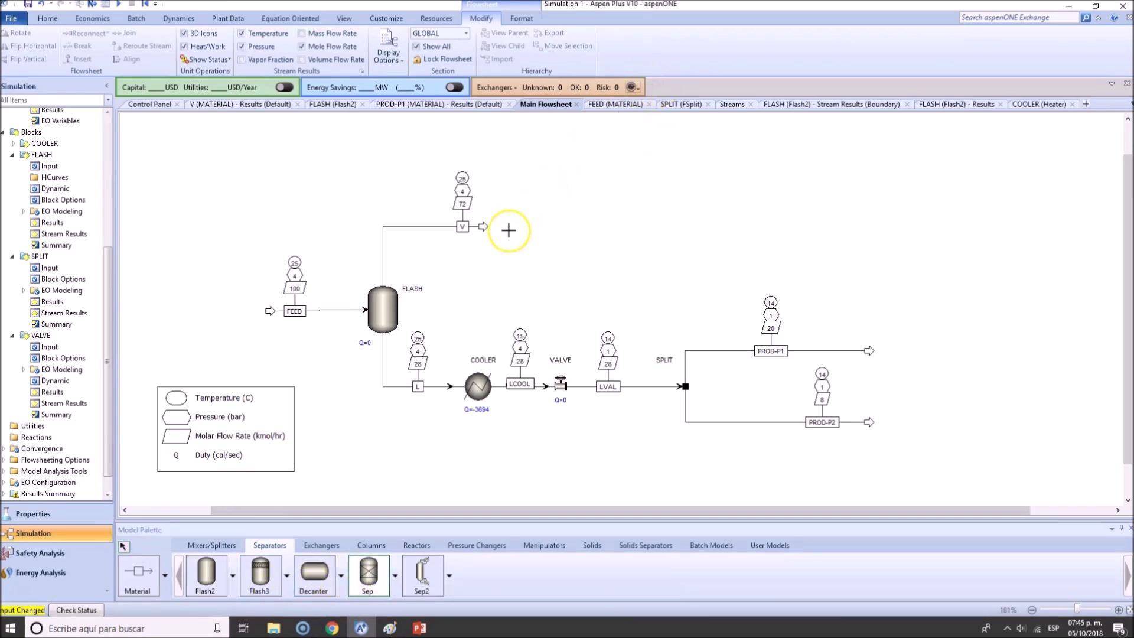
{"action": "right_click", "coordinate": [592, 216]}
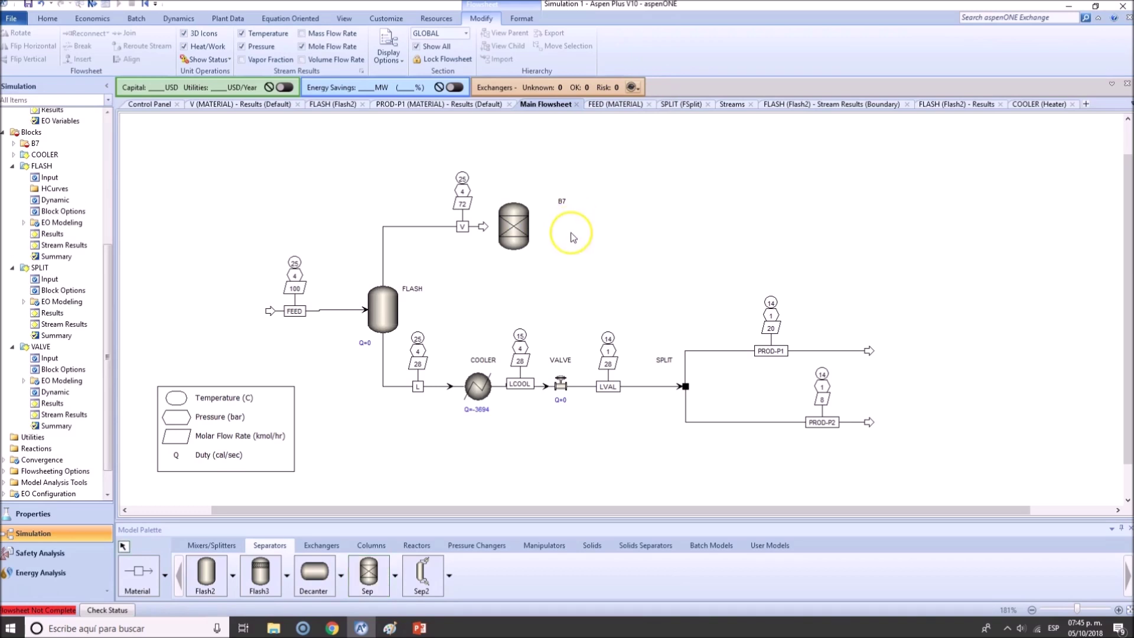
Draw a material stream from the top outlet of the new Sep block and name it H2
{"action": "left_click", "coordinate": [151, 582]}
{"action": "left_click", "coordinate": [513, 193]}
{"action": "left_click", "coordinate": [617, 149]}
{"action": "left_click", "coordinate": [567, 151]}
{"action": "type", "text": "H2"}
{"action": "key", "text": "Return"}
Draw a second material outlet stream from the side of the Sep block and name it CH4
{"action": "left_click", "coordinate": [138, 573]}
{"action": "left_click", "coordinate": [531, 224]}
{"action": "left_click", "coordinate": [618, 216]}
{"action": "left_click", "coordinate": [603, 223]}
{"action": "type", "text": "CH4"}
{"action": "key", "text": "Return"}
Draw a third material outlet stream from the bottom of the Sep block and name it C2-3
{"action": "left_click", "coordinate": [138, 573]}
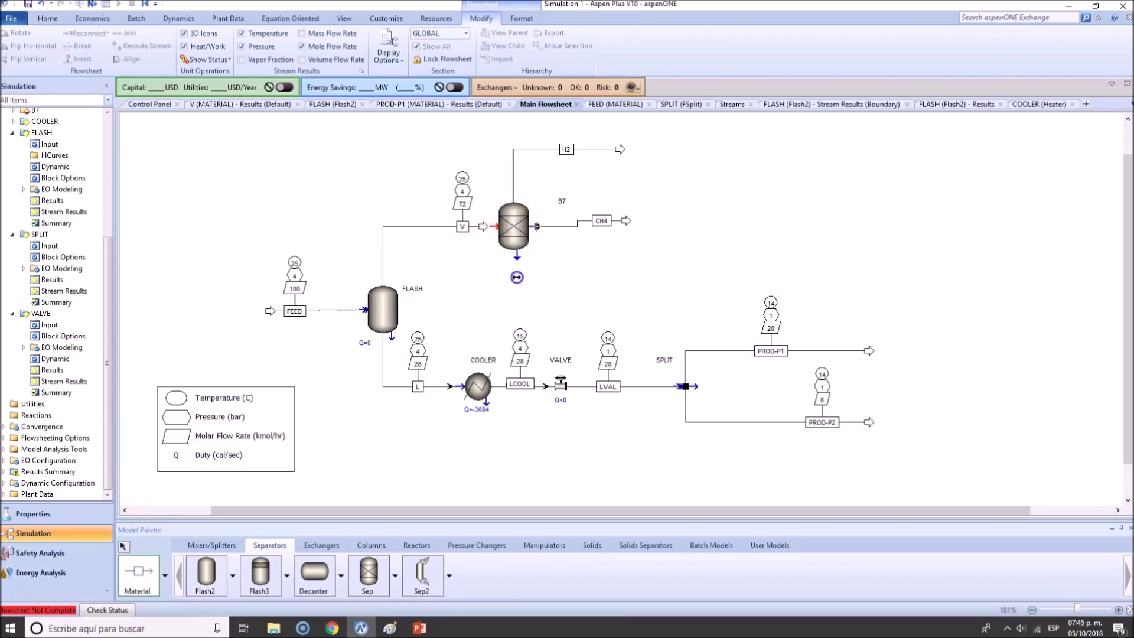
{"action": "left_click", "coordinate": [515, 259]}
{"action": "left_click", "coordinate": [665, 275]}
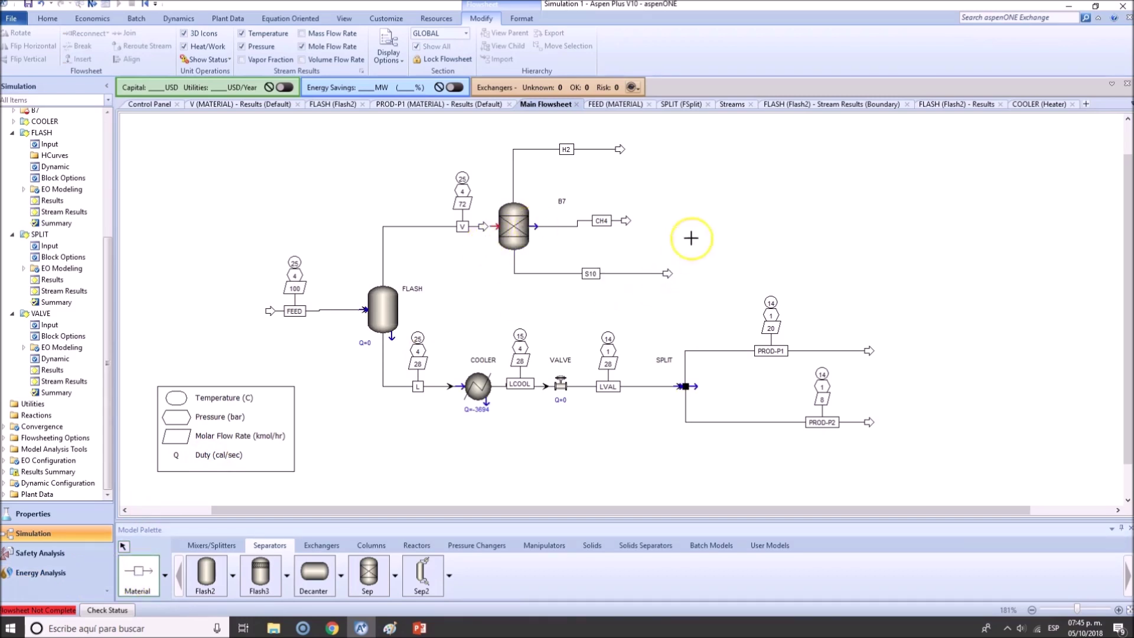
{"action": "right_click", "coordinate": [706, 222]}
{"action": "left_click", "coordinate": [591, 274]}
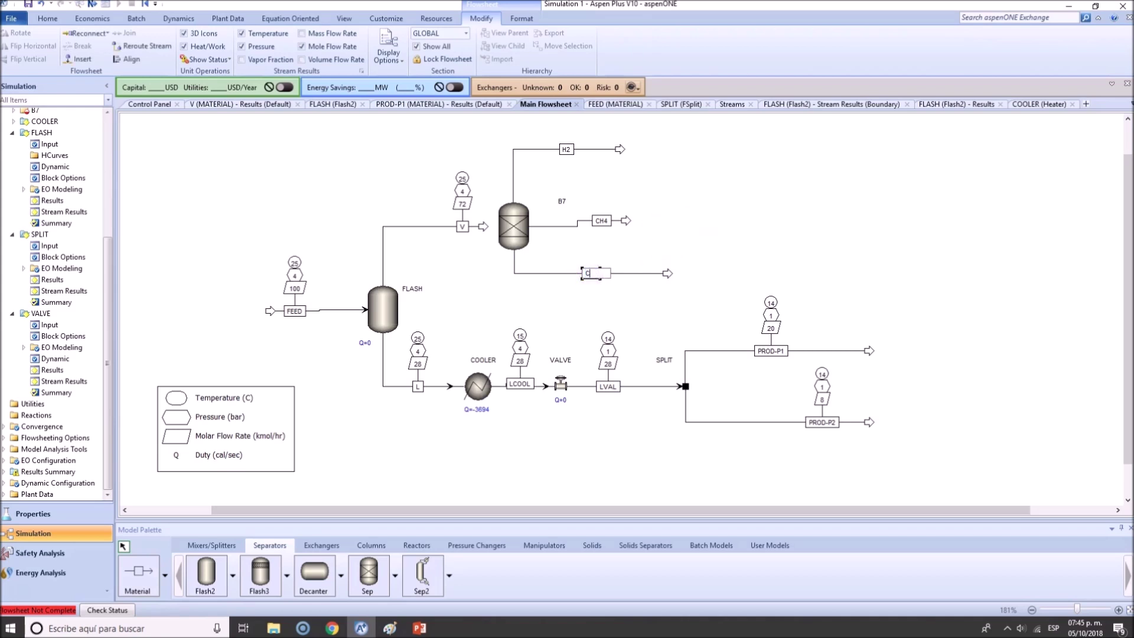
{"action": "type", "text": "C2-3"}
{"action": "key", "text": "Return"}
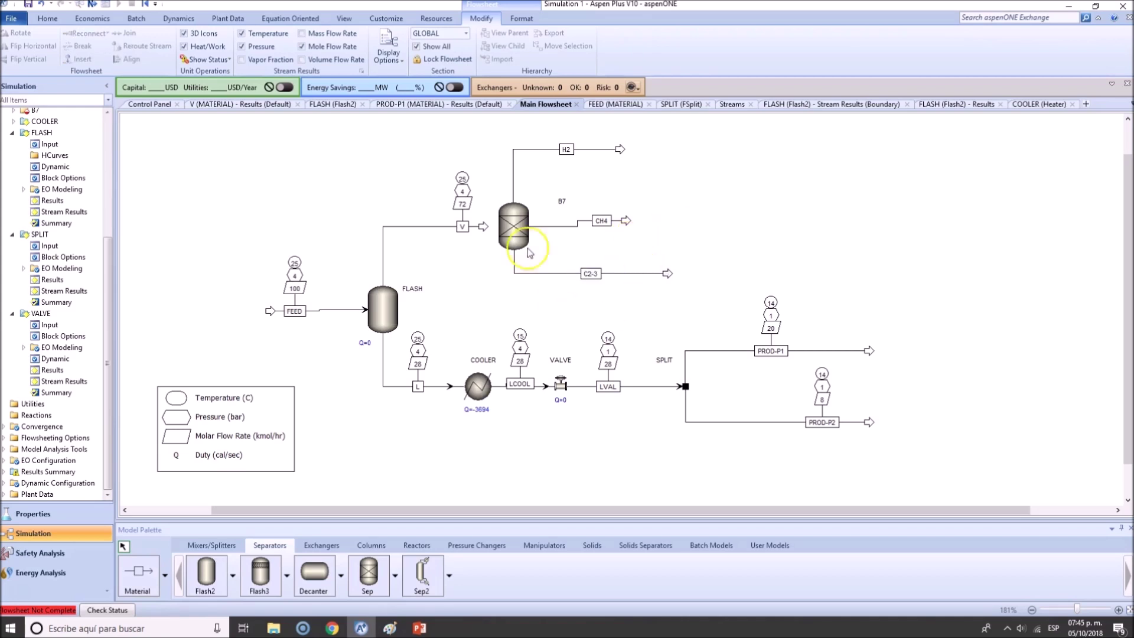
Reconnect the free end of vapor stream V to the inlet of the Sep block
{"action": "left_click_drag", "start_coordinate": [481, 229], "coordinate": [479, 227]}
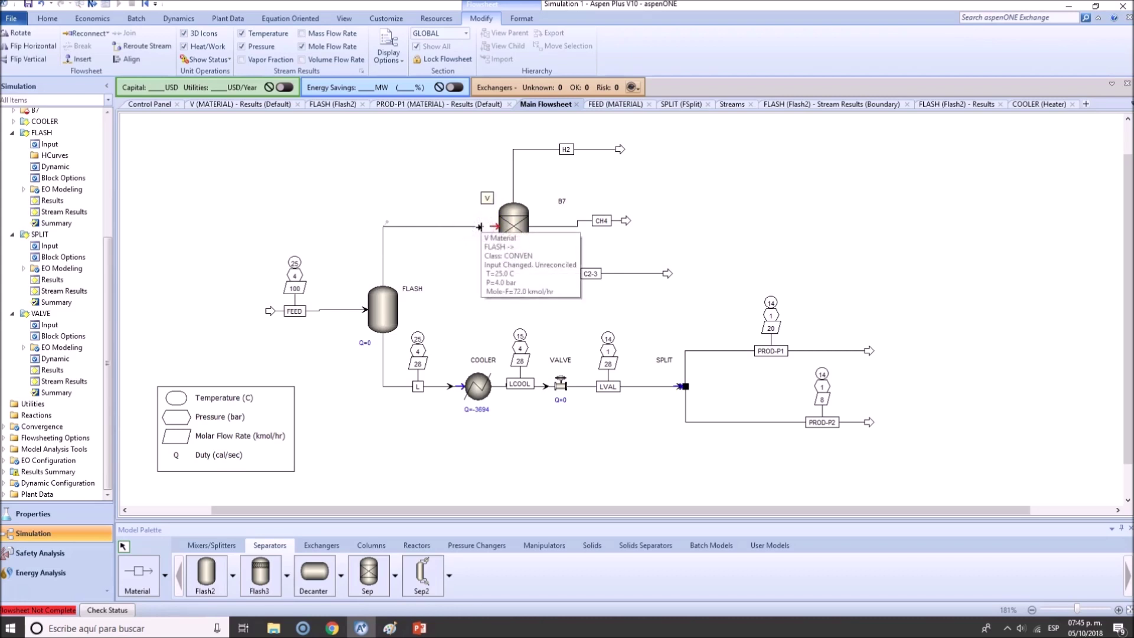
{"action": "left_click", "coordinate": [493, 226]}
{"action": "left_click", "coordinate": [751, 209]}
Rename the Sep block as MEMBRANE and place its label just above the block
{"action": "left_click", "coordinate": [524, 229]}
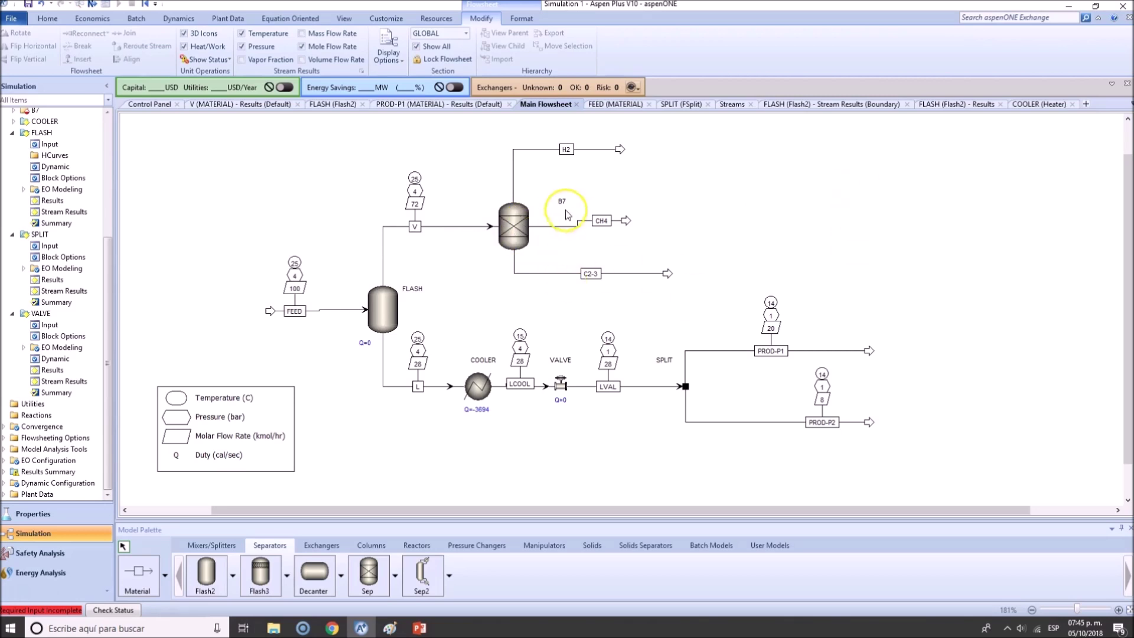
{"action": "left_click_drag", "start_coordinate": [563, 202], "coordinate": [537, 195]}
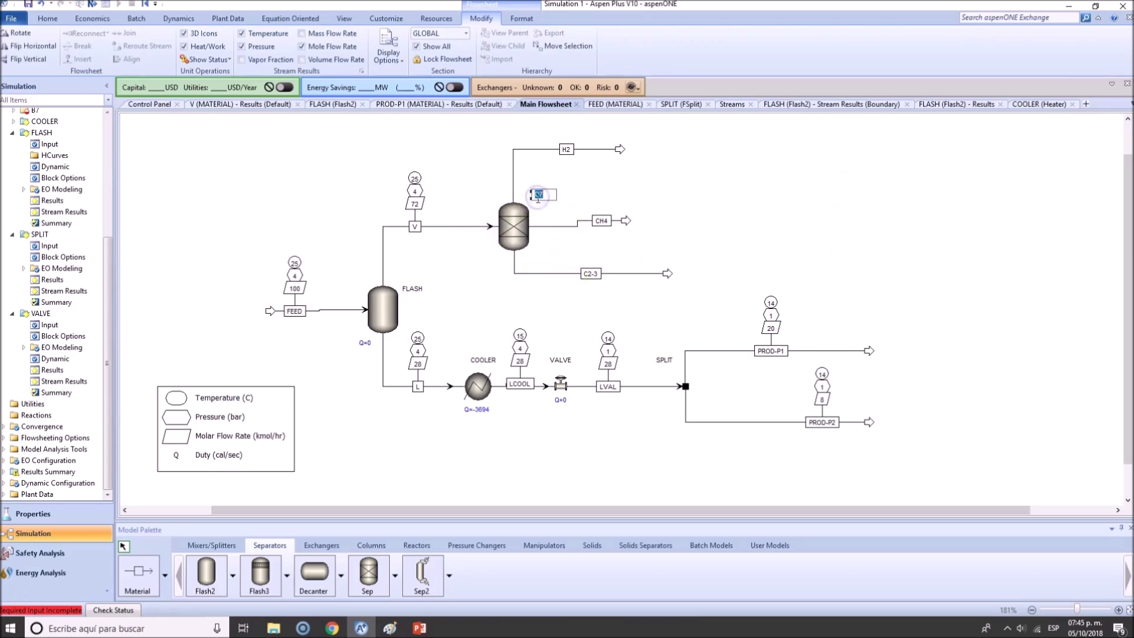
{"action": "key", "text": "Return"}
{"action": "left_click", "coordinate": [755, 195]}
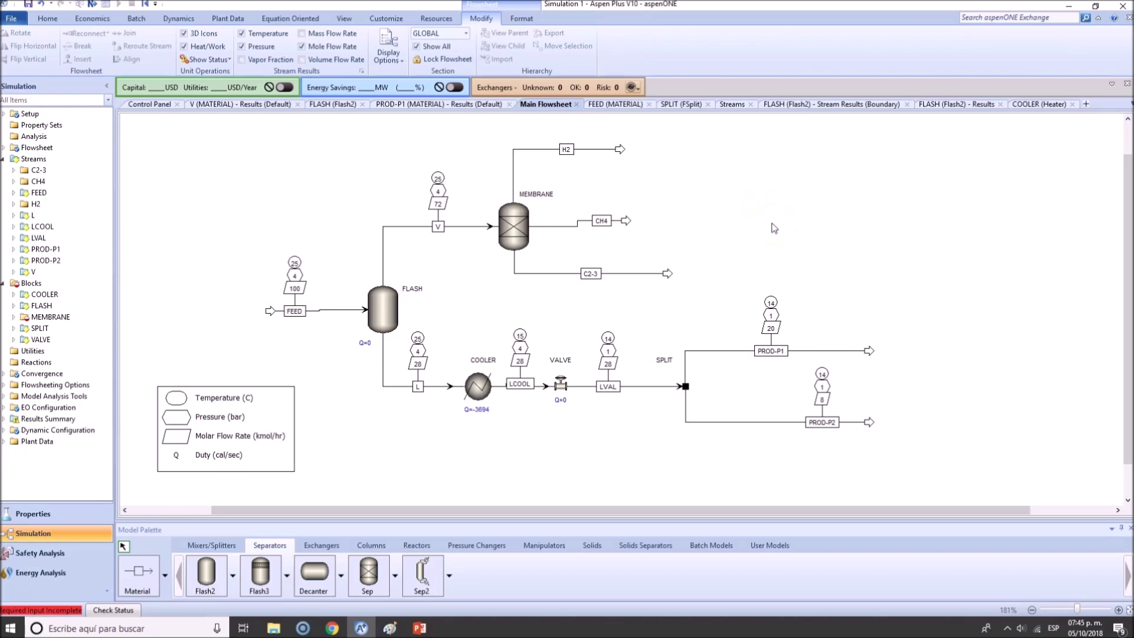
In the MEMBRANE block specifications, set the H2 outlet stream's split fraction of component H2 to 1
{"action": "double_click", "coordinate": [522, 229]}
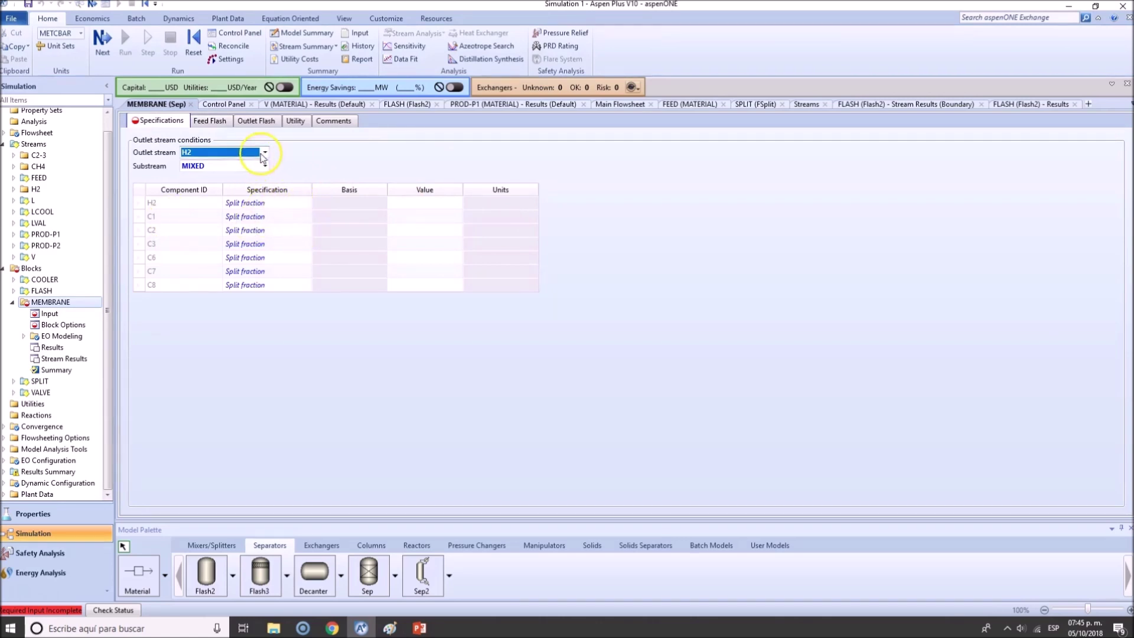
{"action": "left_click", "coordinate": [258, 156]}
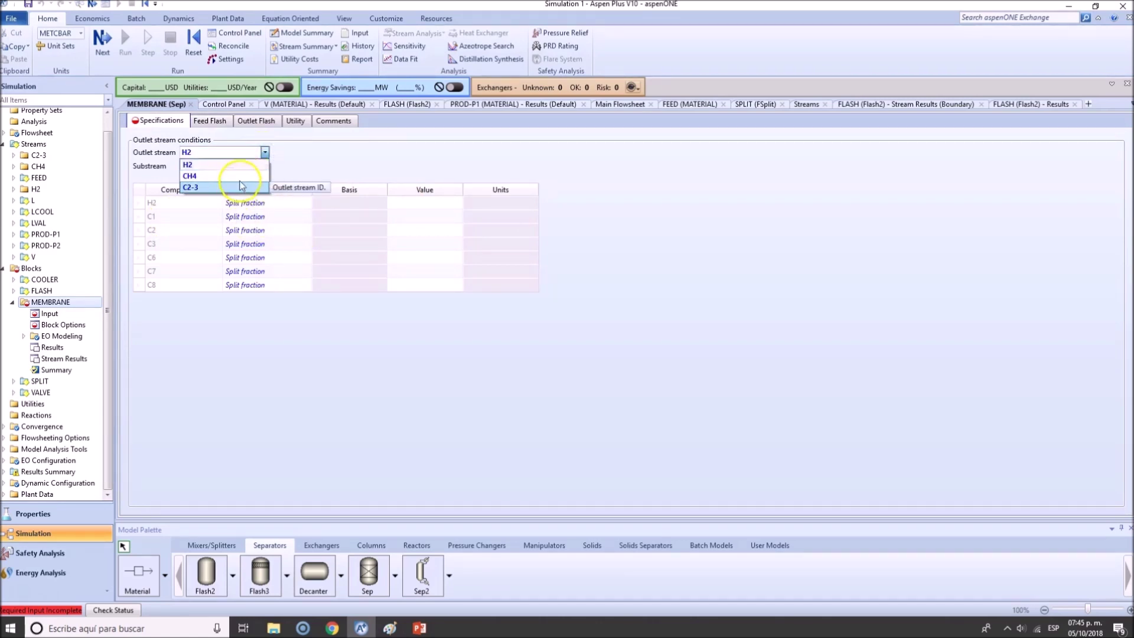
{"action": "left_click", "coordinate": [210, 164]}
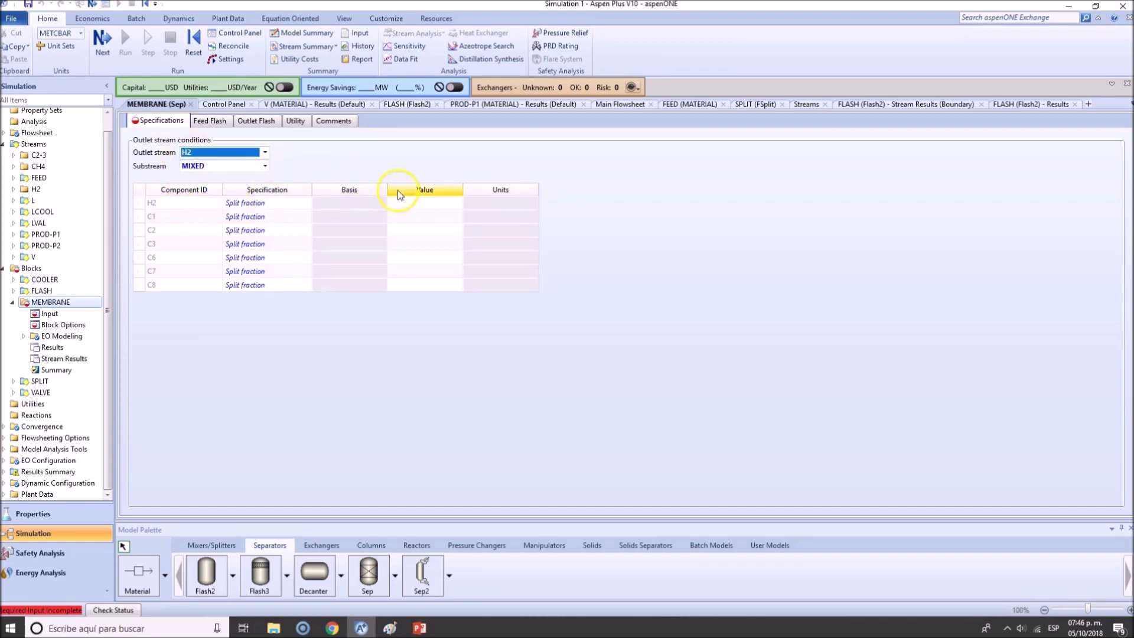
{"action": "left_click", "coordinate": [306, 202]}
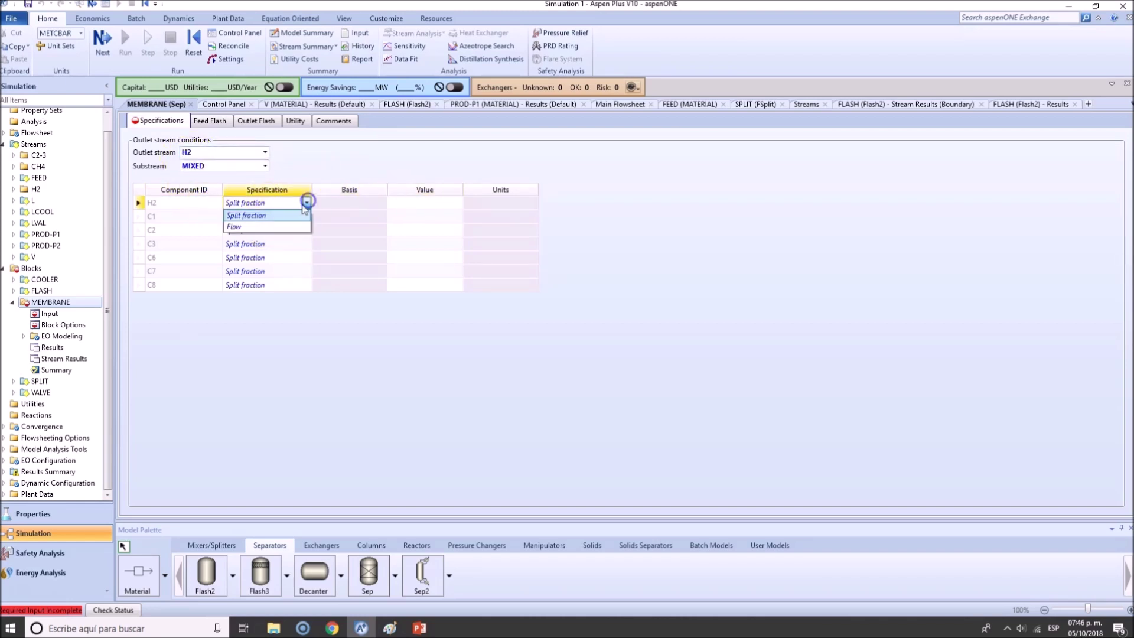
{"action": "left_click", "coordinate": [274, 216]}
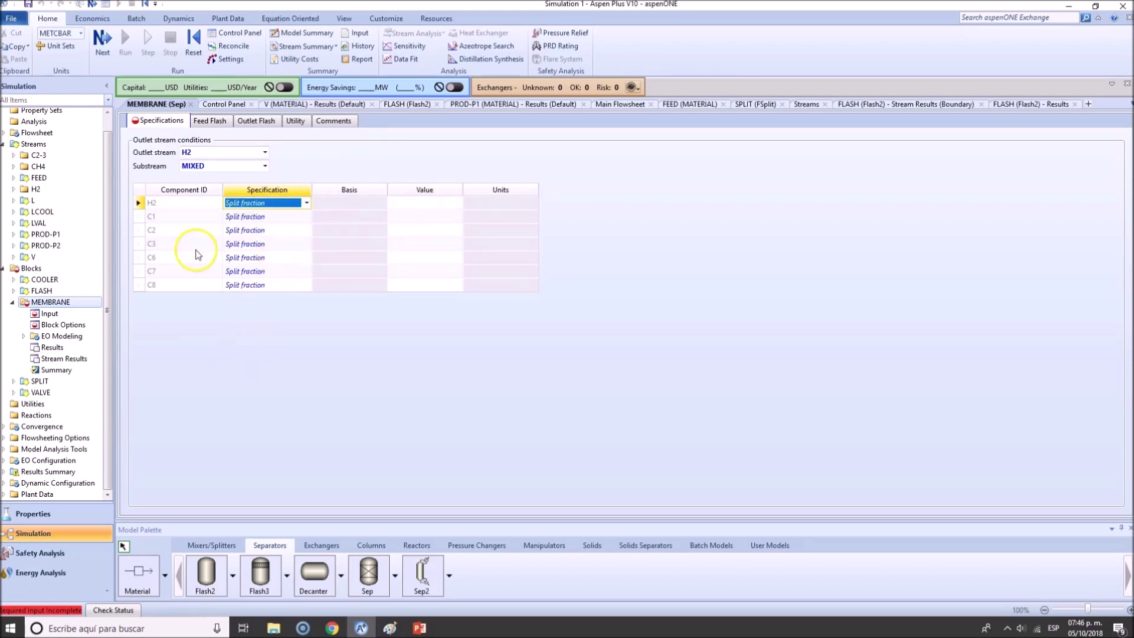
{"action": "left_click", "coordinate": [307, 204]}
{"action": "left_click", "coordinate": [307, 203]}
{"action": "left_click", "coordinate": [407, 202]}
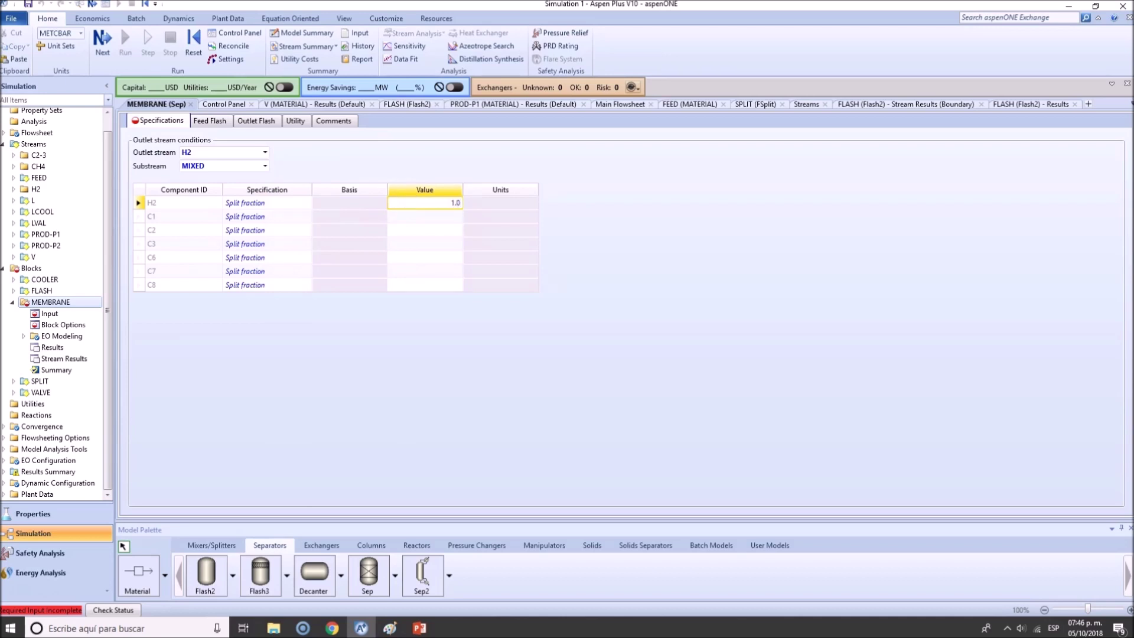
{"action": "type", "text": "1.0"}
{"action": "left_click", "coordinate": [390, 297]}
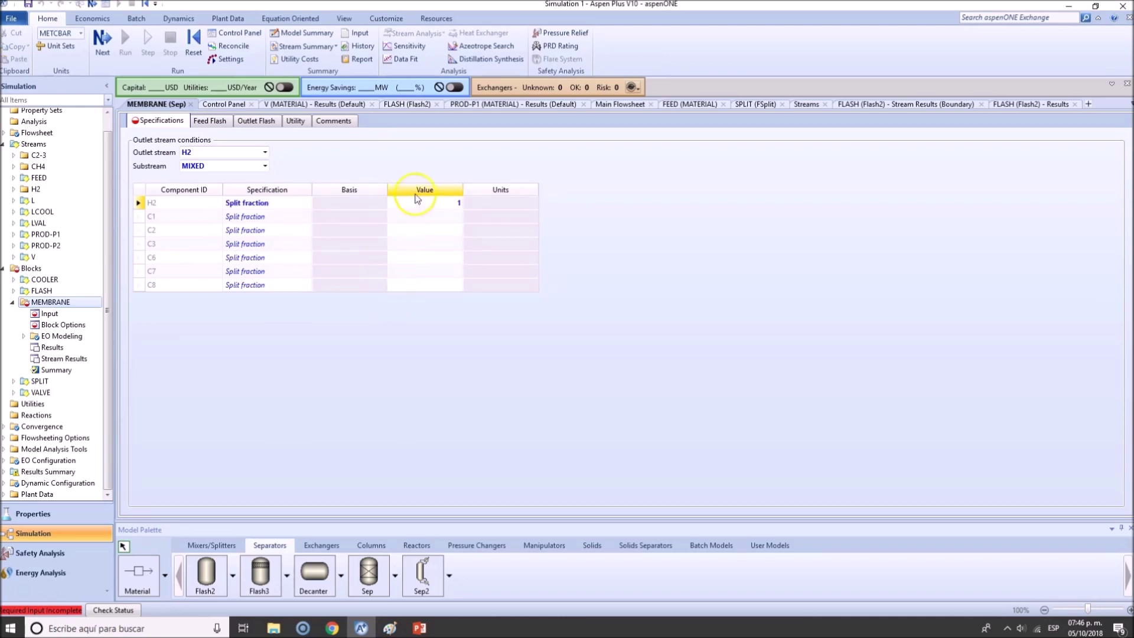
Set the H2 outlet stream's split fractions of C1, C2, C3, C6, C7 and C8 to 0
{"action": "left_click", "coordinate": [415, 215]}
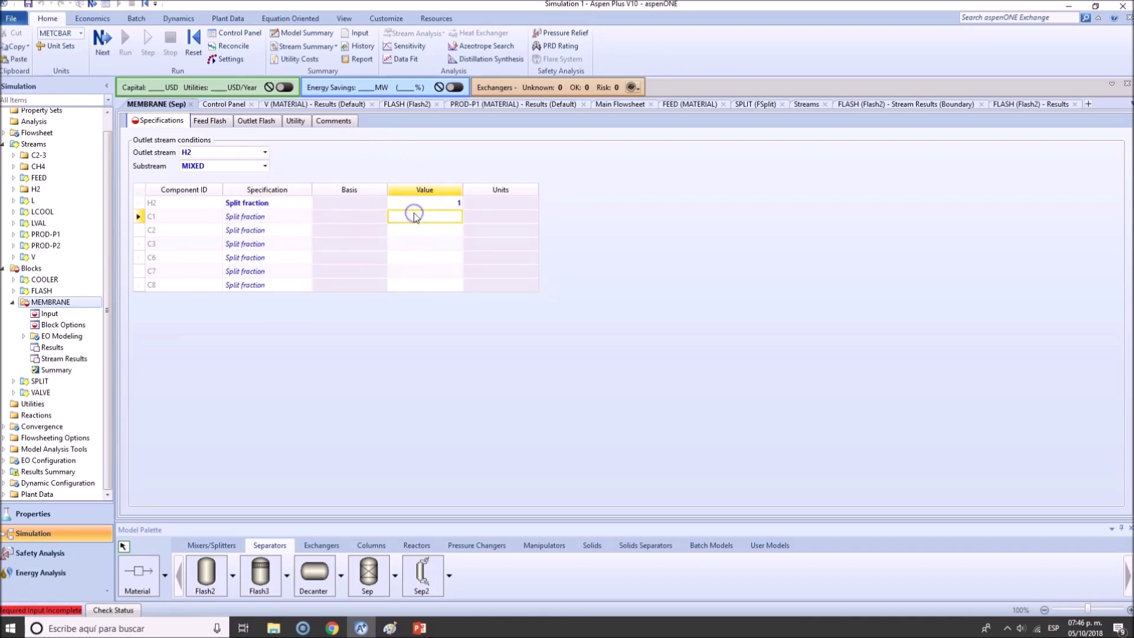
{"action": "key", "text": "Return"}
{"action": "type", "text": "0"}
{"action": "key", "text": "Return"}
{"action": "type", "text": "0"}
{"action": "key", "text": "Return"}
{"action": "type", "text": "0"}
{"action": "key", "text": "Return"}
{"action": "type", "text": "0"}
{"action": "key", "text": "Return"}
{"action": "type", "text": "0"}
{"action": "key", "text": "Return"}
{"action": "left_click", "coordinate": [412, 210]}
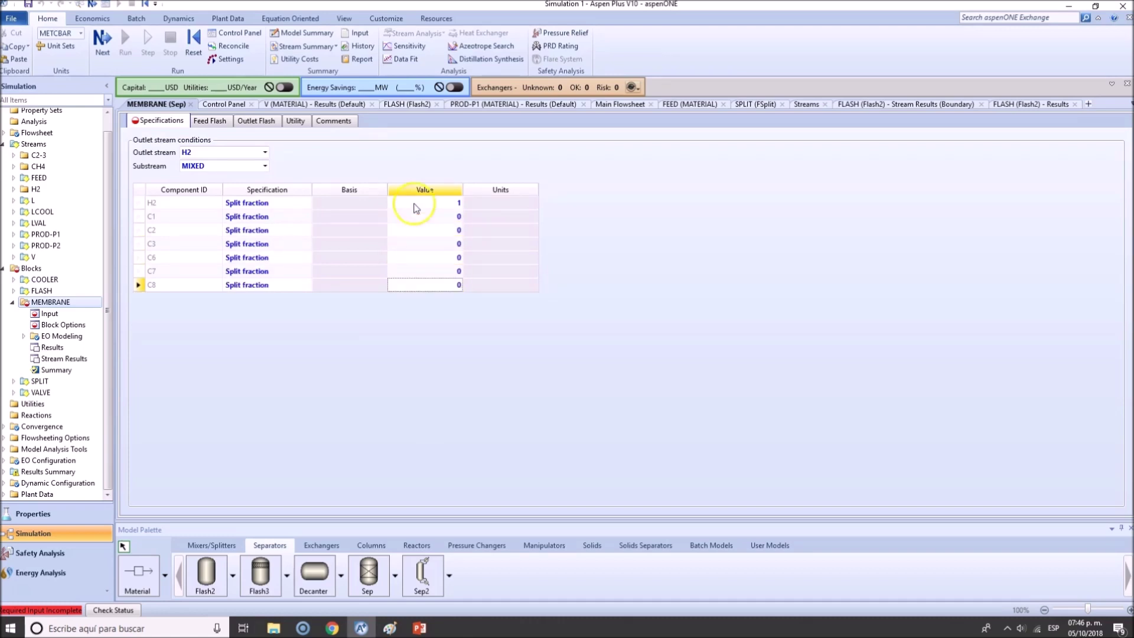
Try split fractions of 0.98 for H2, 0.8 for C1 and 0.2 for C2 in the H2 outlet stream
{"action": "left_click", "coordinate": [446, 204]}
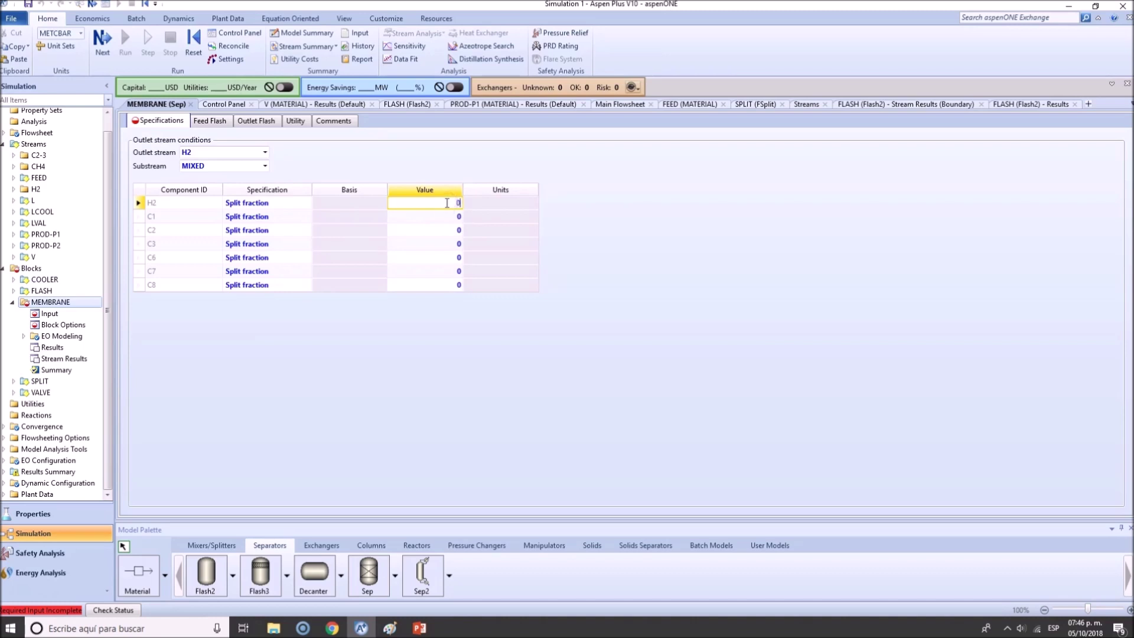
{"action": "key", "text": "Return"}
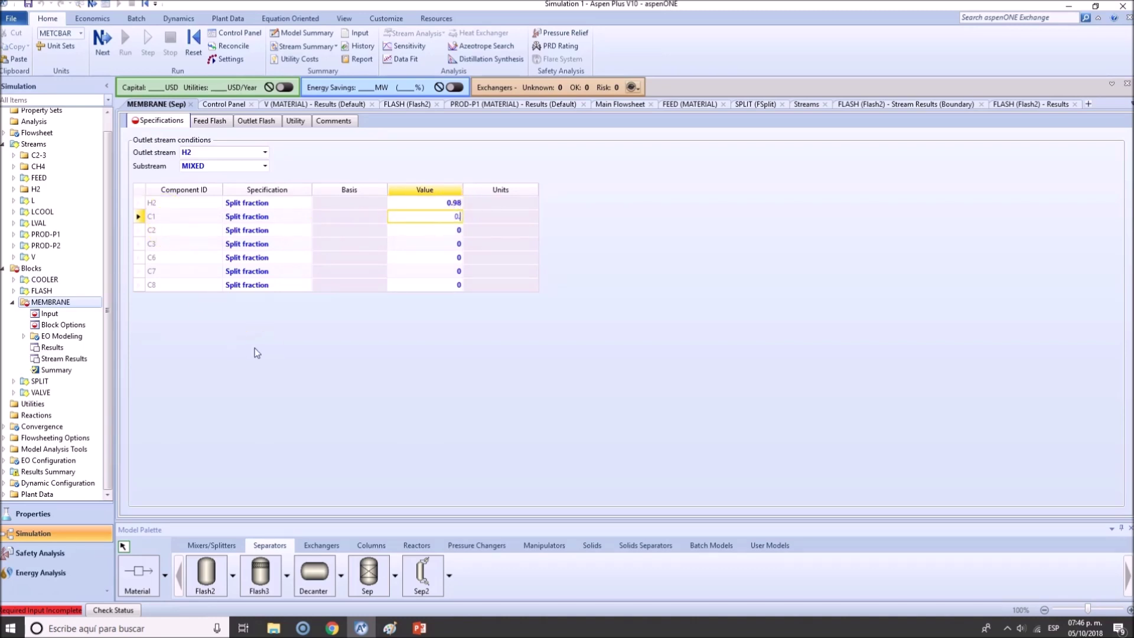
{"action": "key", "text": "Return"}
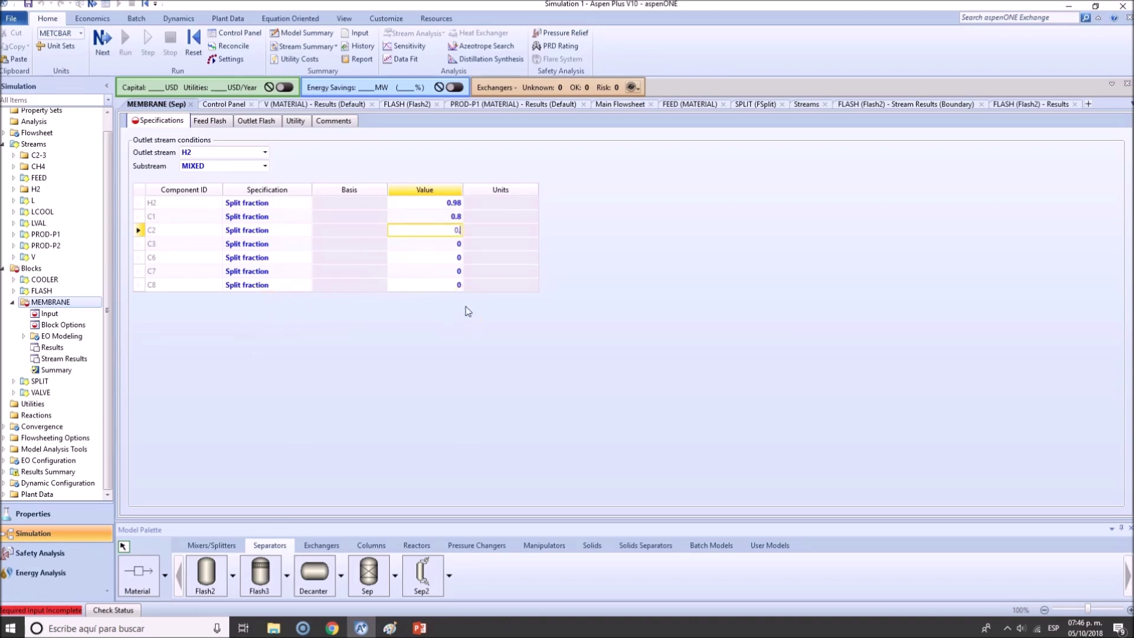
{"action": "type", "text": "0.2"}
{"action": "left_click", "coordinate": [446, 231]}
{"action": "left_click", "coordinate": [453, 190]}
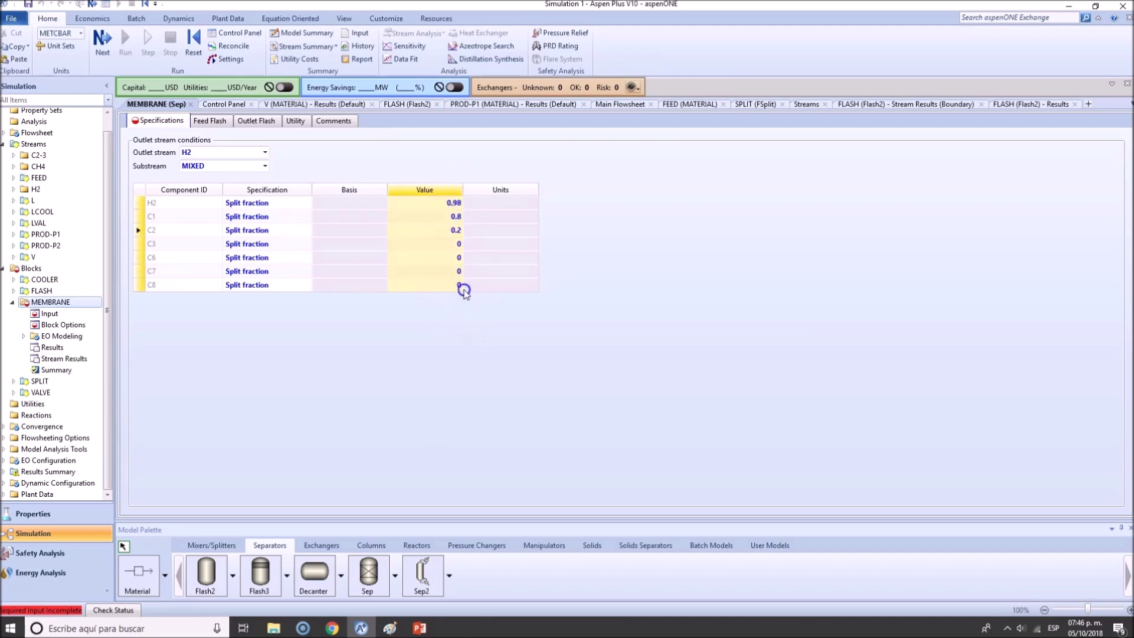
{"action": "left_click", "coordinate": [455, 205]}
{"action": "left_click", "coordinate": [437, 218]}
{"action": "left_click", "coordinate": [443, 194]}
Restore the H2 outlet stream's split fractions to 1 for H2 and 0 for C1 and C2
{"action": "left_click", "coordinate": [453, 203]}
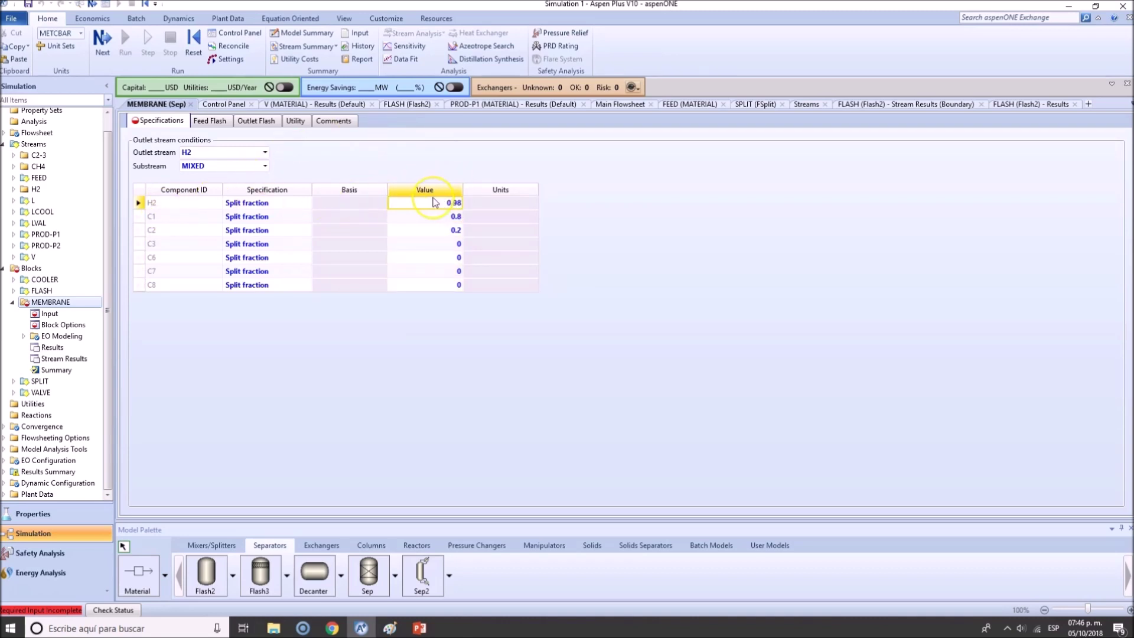
{"action": "type", "text": "1"}
{"action": "key", "text": "Return"}
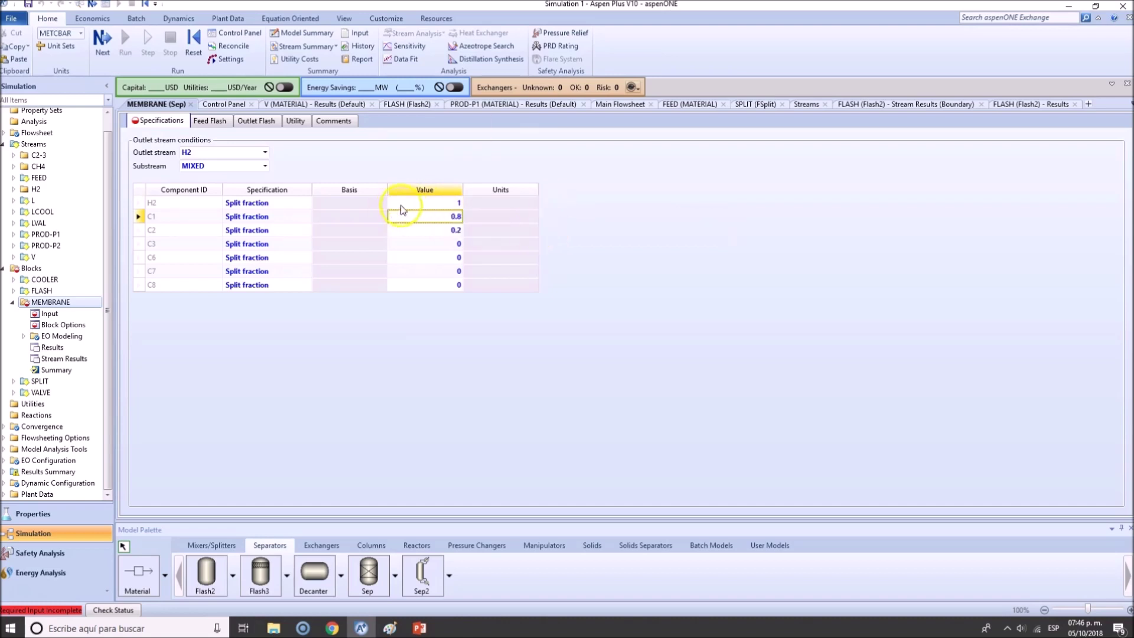
{"action": "type", "text": "0"}
{"action": "key", "text": "Return"}
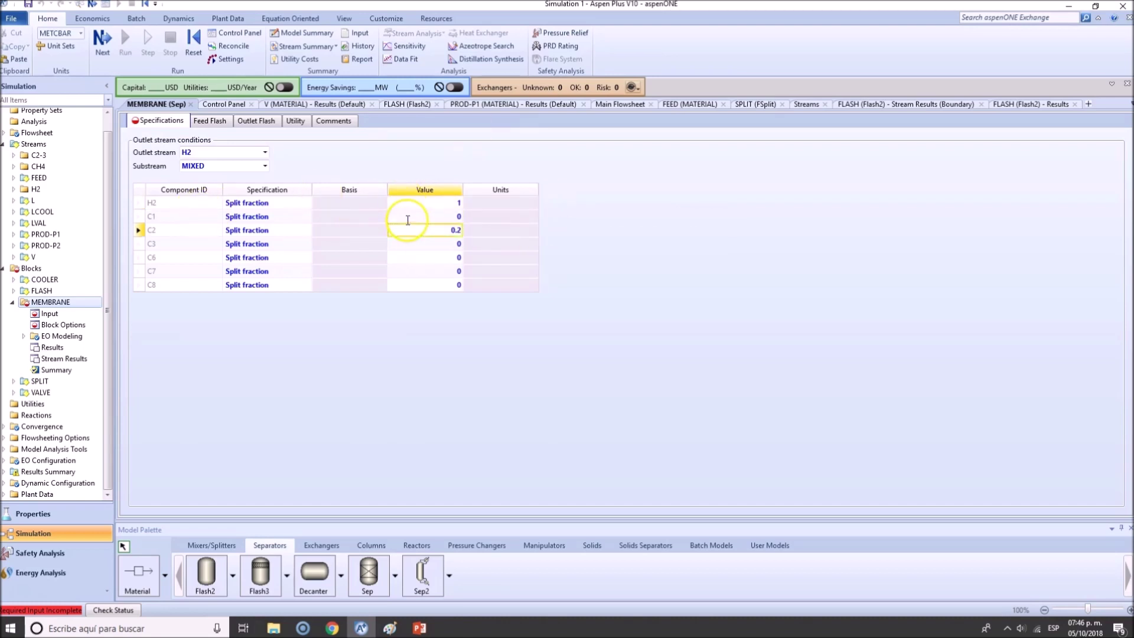
{"action": "type", "text": "0"}
{"action": "key", "text": "Return"}
{"action": "left_click", "coordinate": [264, 153]}
{"action": "left_click", "coordinate": [195, 162]}
{"action": "left_click", "coordinate": [527, 162]}
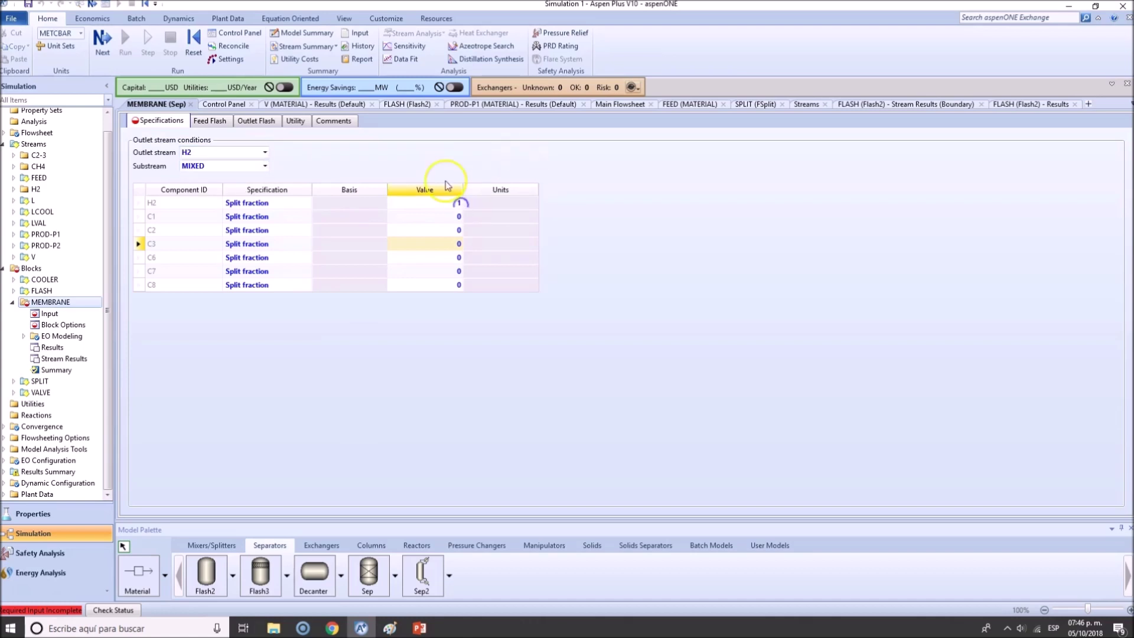
Select the CH4 outlet stream for specification and try a split fraction of 1 for component H2
{"action": "left_click", "coordinate": [264, 152]}
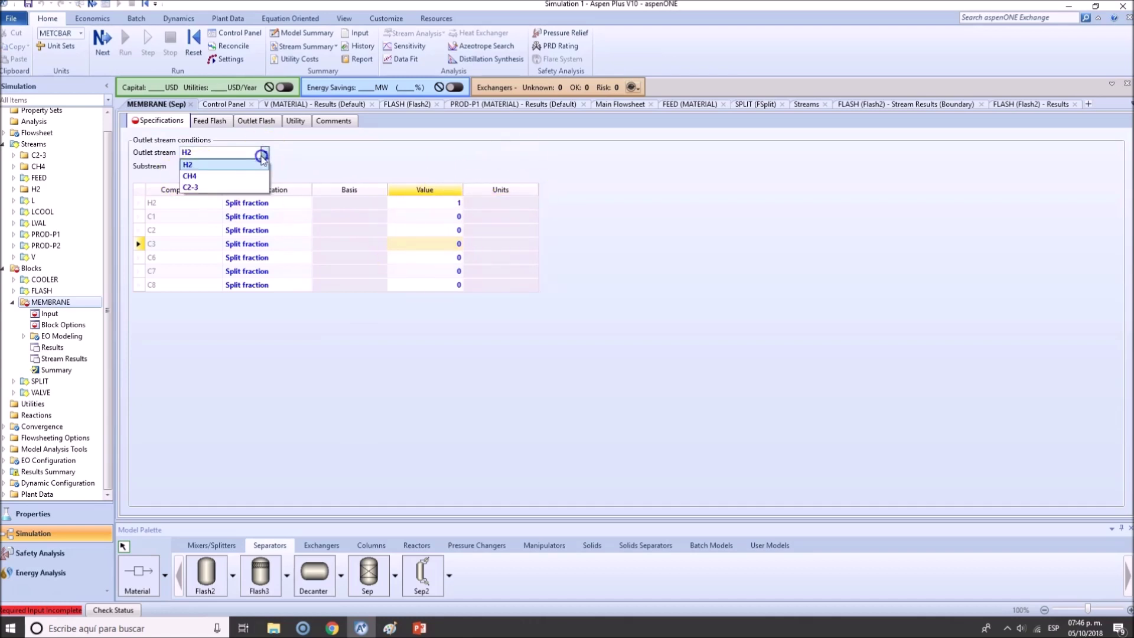
{"action": "left_click", "coordinate": [228, 173]}
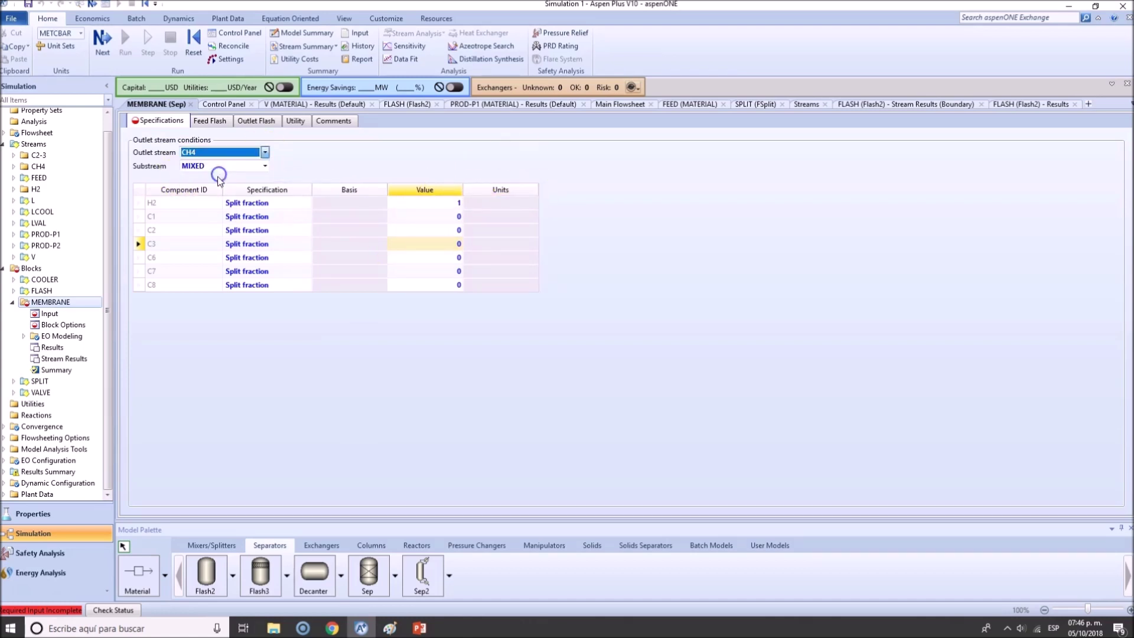
{"action": "left_click", "coordinate": [452, 203]}
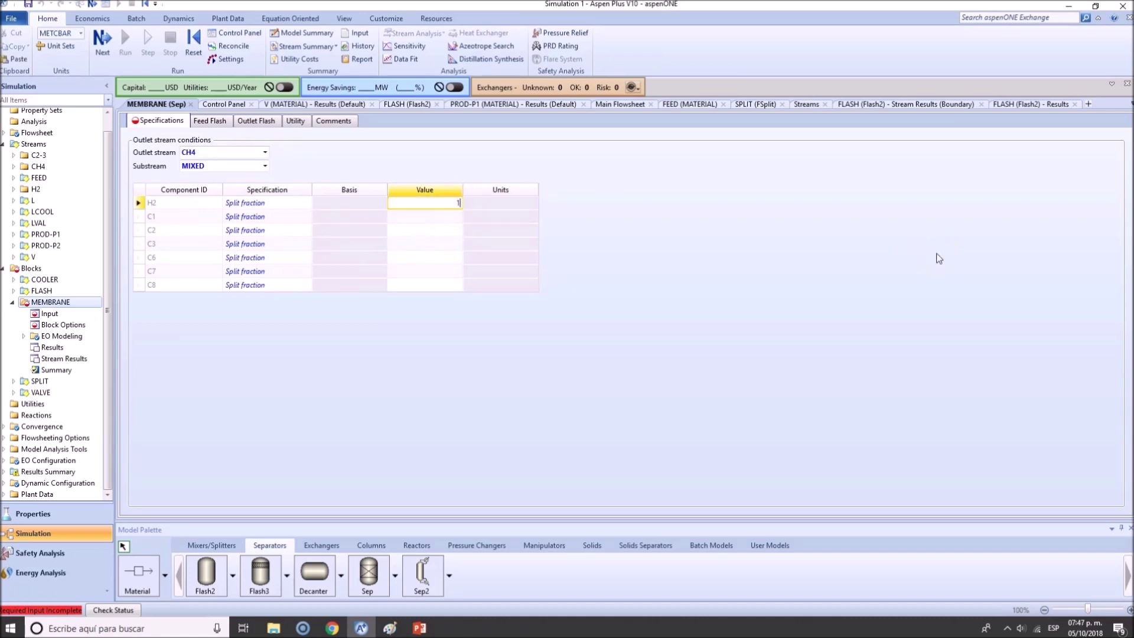
{"action": "left_click", "coordinate": [271, 357]}
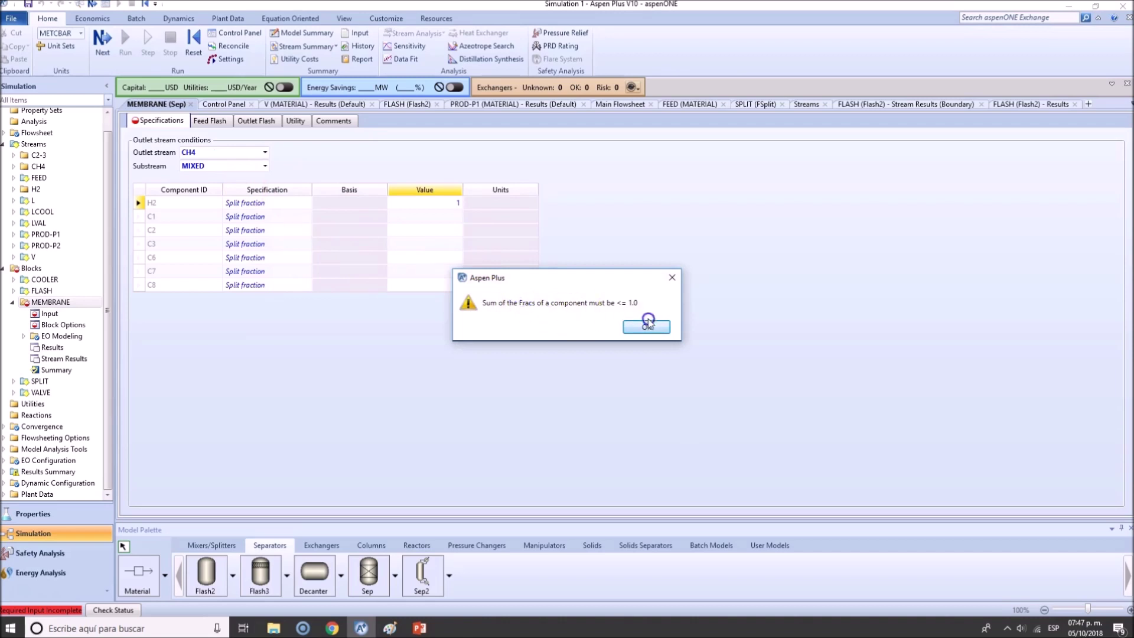
{"action": "left_click", "coordinate": [632, 325]}
{"action": "left_click", "coordinate": [443, 194]}
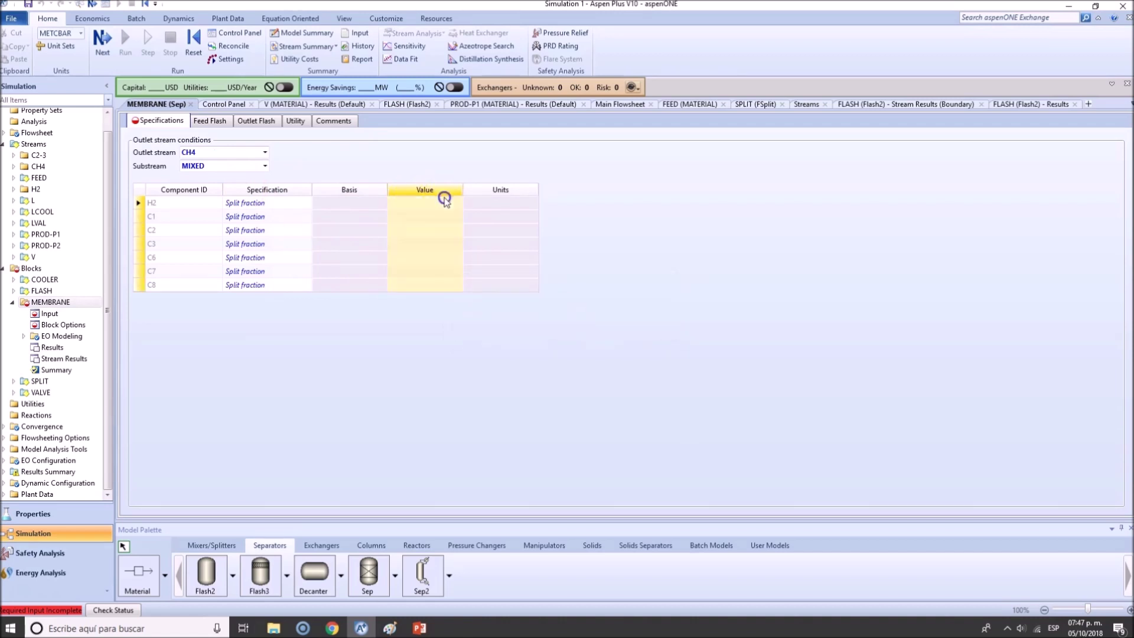
{"action": "left_click", "coordinate": [442, 202]}
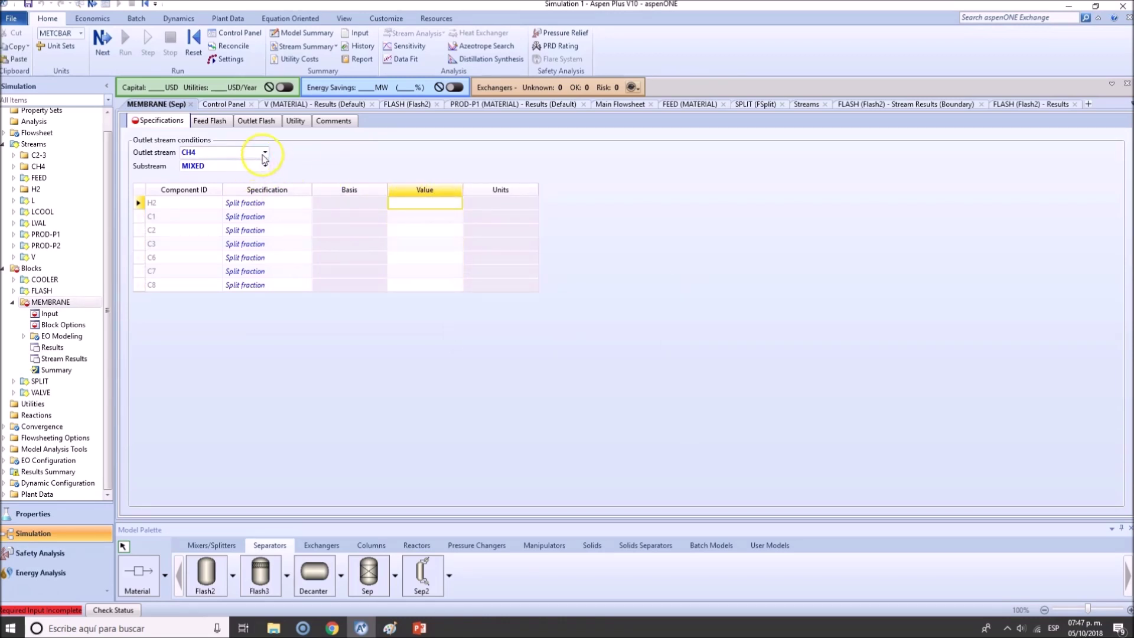
Set the CH4 outlet stream's split fractions to 0 for H2 and 1 for C1
{"action": "left_click", "coordinate": [264, 152]}
{"action": "left_click", "coordinate": [410, 202]}
{"action": "type", "text": "0"}
{"action": "key", "text": "Return"}
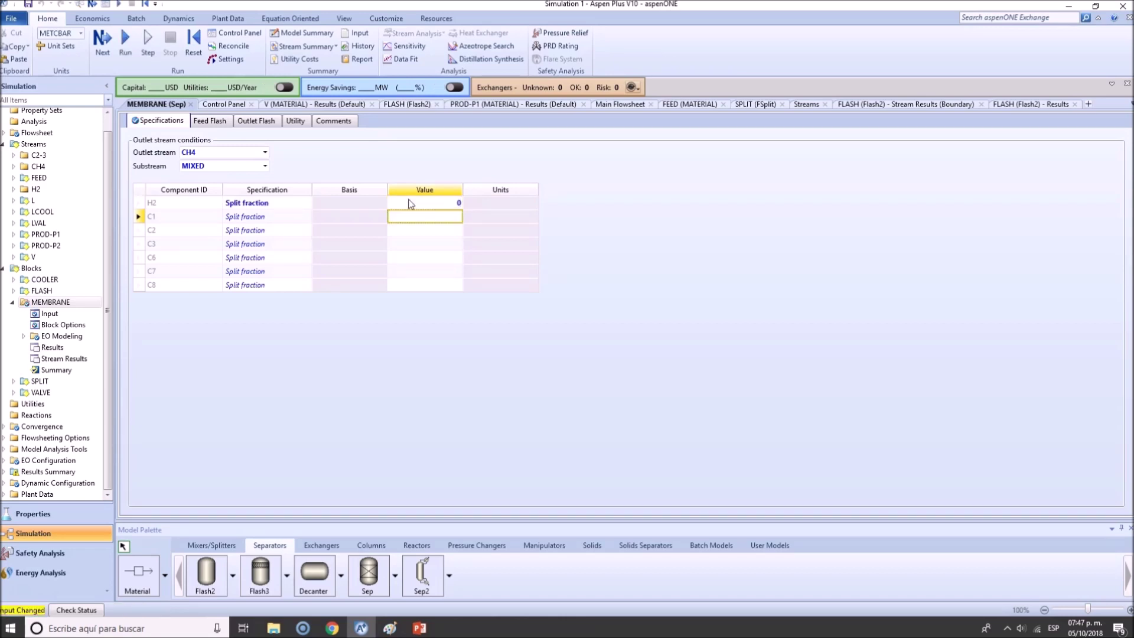
{"action": "key", "text": "Return"}
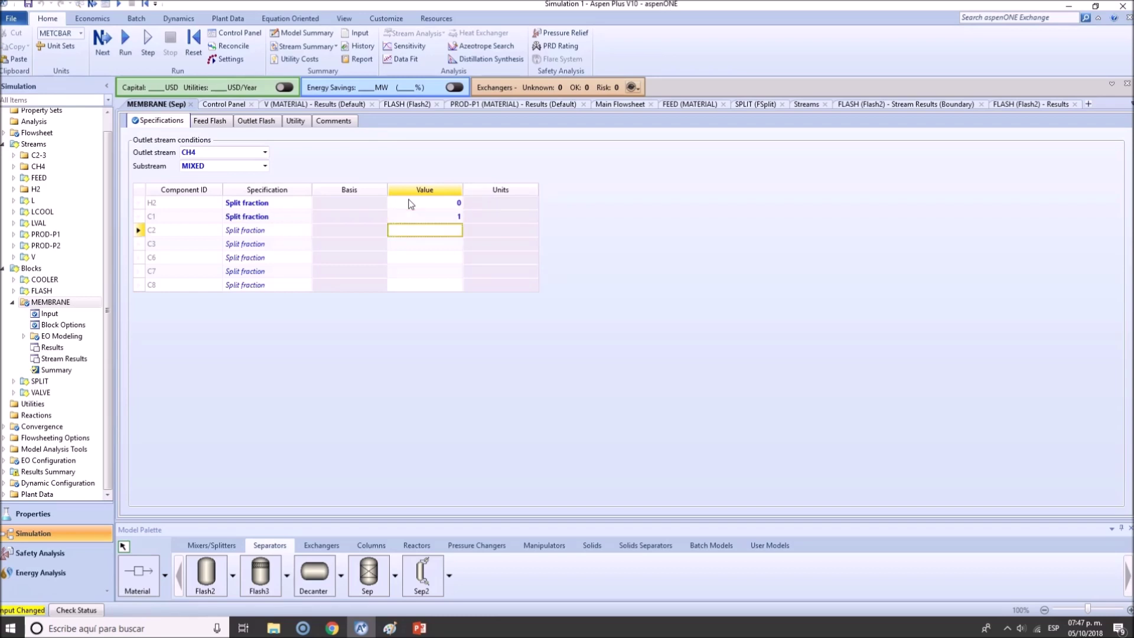
Set the CH4 outlet stream's split fractions of C2, C3, C6, C7 and C8 to 0
{"action": "type", "text": "0"}
{"action": "key", "text": "Return"}
{"action": "type", "text": "0"}
{"action": "key", "text": "Return"}
{"action": "type", "text": "0"}
{"action": "key", "text": "Return"}
{"action": "type", "text": "0"}
{"action": "key", "text": "Return"}
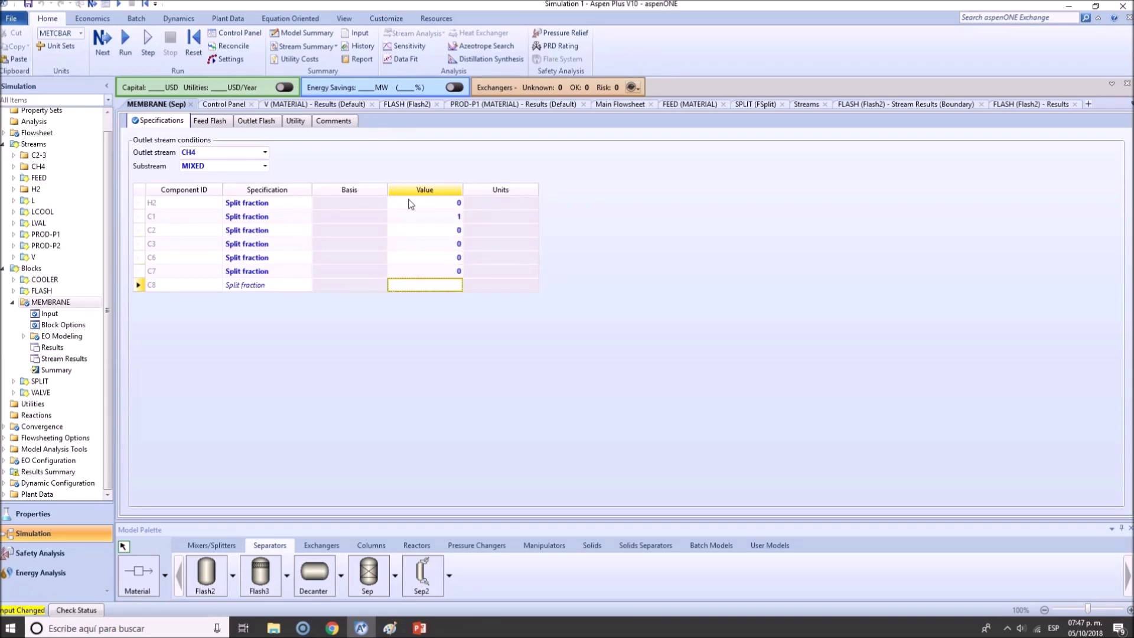
{"action": "type", "text": "0"}
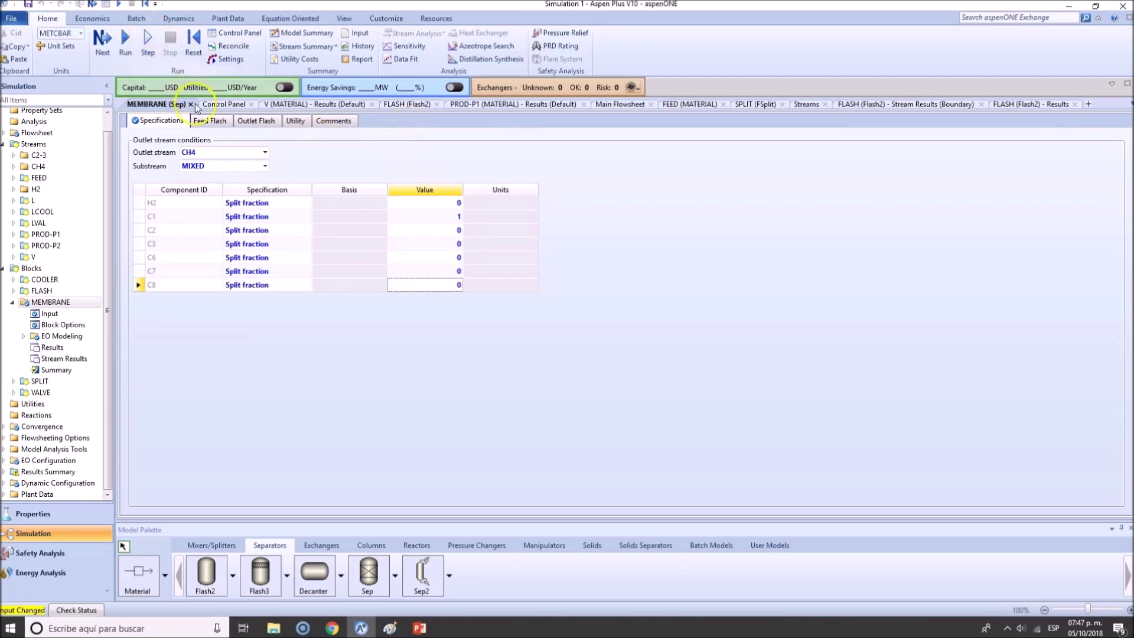
Review the split fraction specification of the MEMBRANE block's C2-3 outlet stream
{"action": "left_click", "coordinate": [266, 153]}
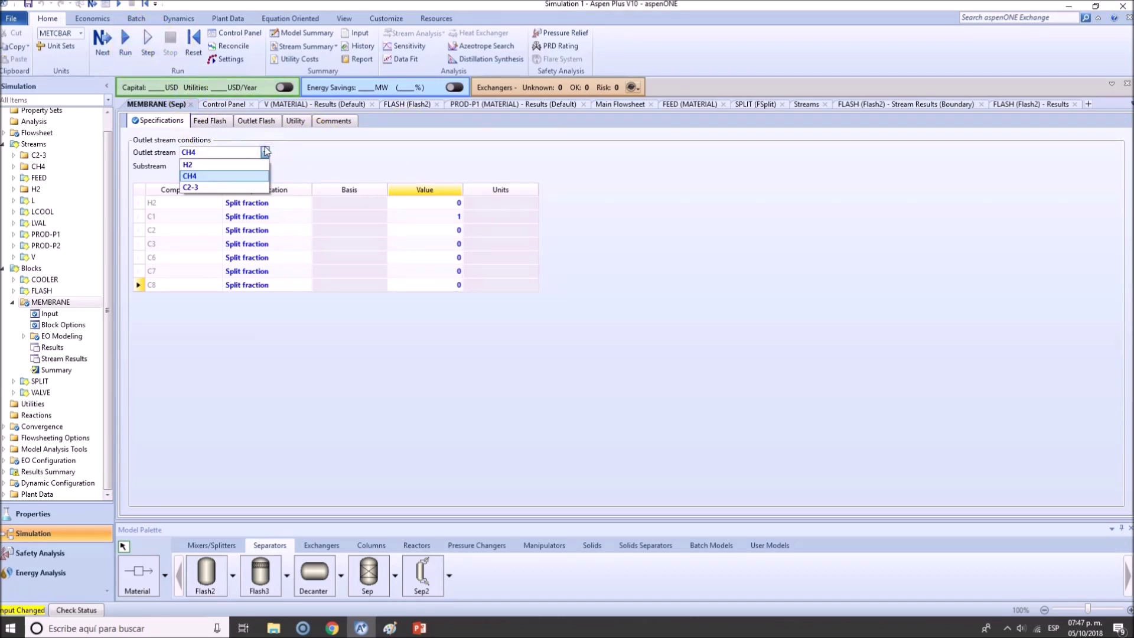
{"action": "left_click", "coordinate": [216, 193]}
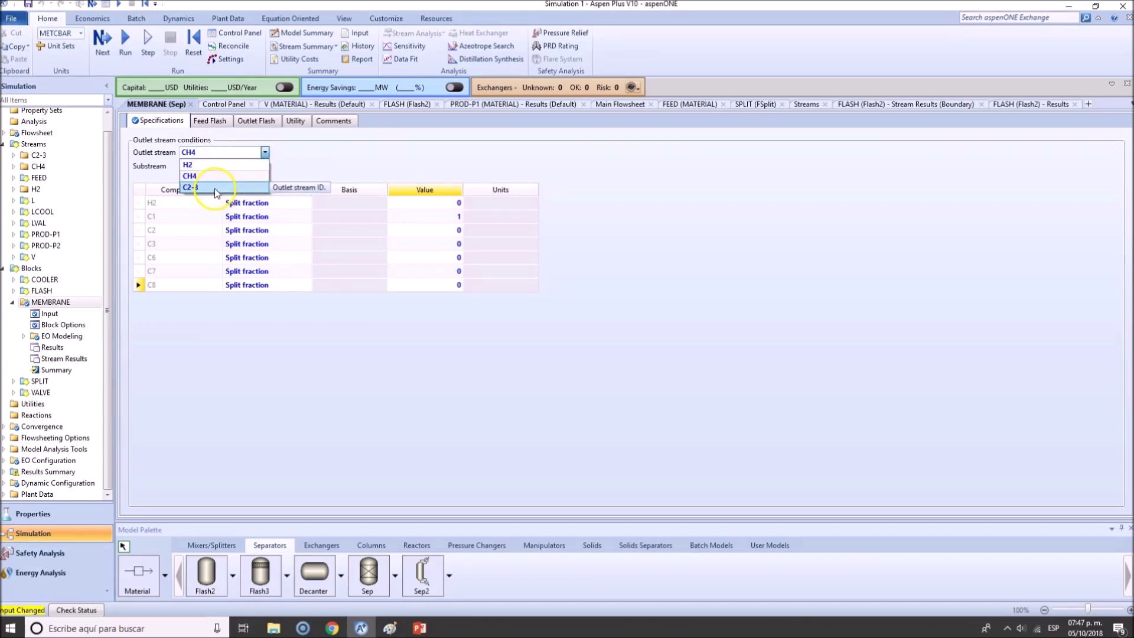
{"action": "left_click", "coordinate": [300, 370]}
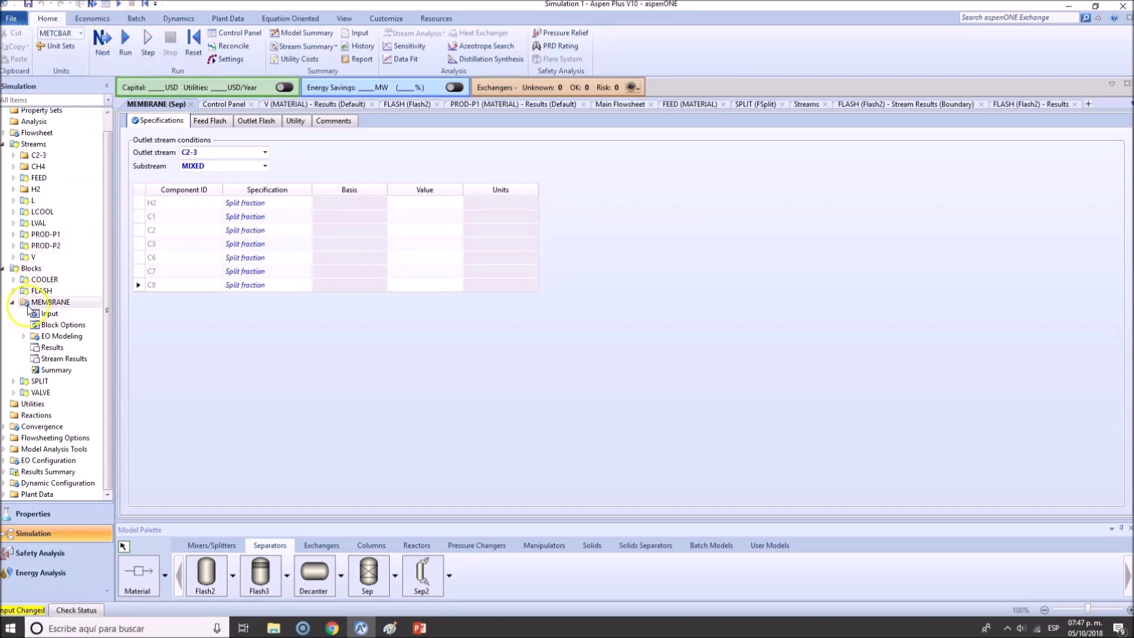
Return to the CH4 outlet stream and clear its split fractions for the components from C8 up to C2
{"action": "left_click", "coordinate": [265, 151]}
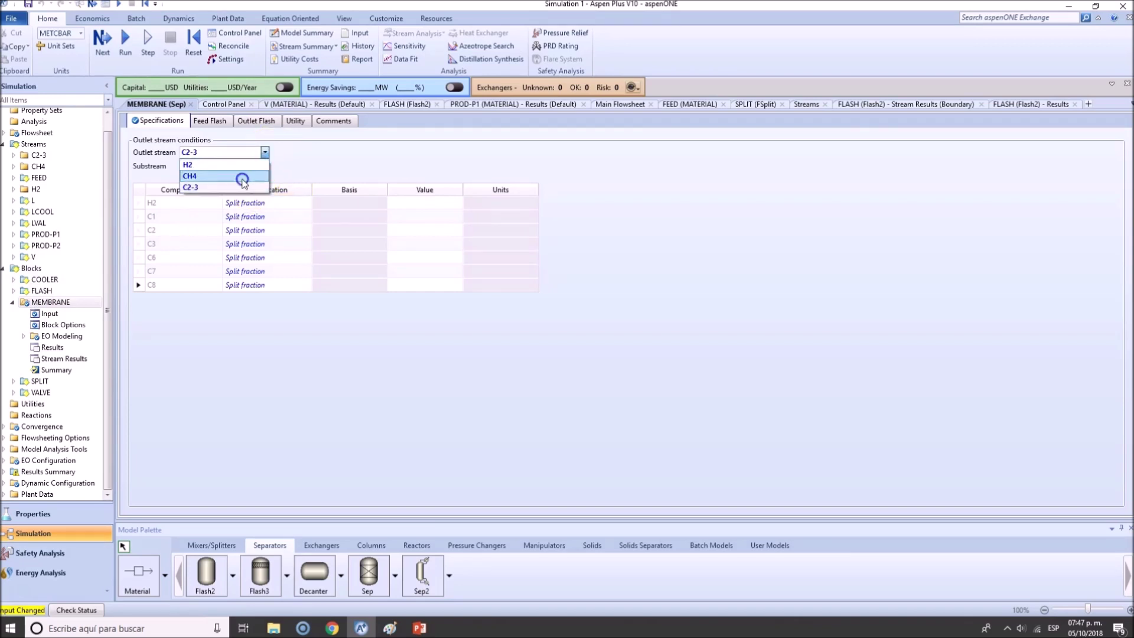
{"action": "left_click", "coordinate": [242, 177]}
{"action": "left_click", "coordinate": [428, 283]}
{"action": "key", "text": "Delete"}
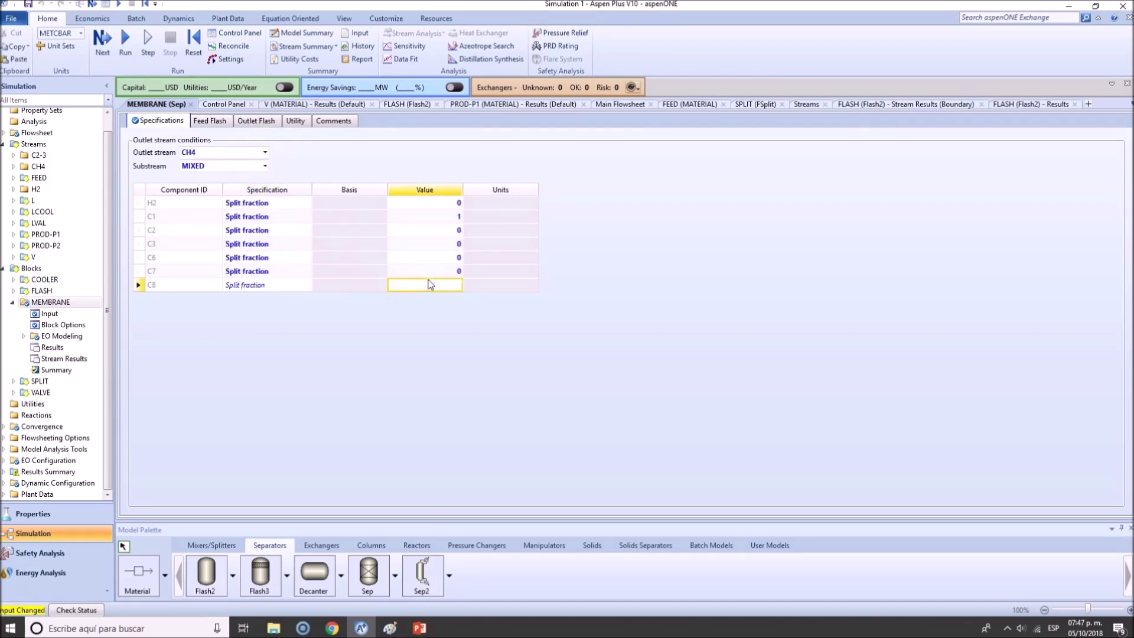
{"action": "left_click", "coordinate": [413, 271]}
{"action": "key", "text": "Delete"}
{"action": "key", "text": "Up"}
{"action": "key", "text": "Delete"}
{"action": "key", "text": "Up"}
{"action": "key", "text": "Up"}
{"action": "key", "text": "Delete"}
Enter split fractions of 0 for C2, C3, C6, C7 and C8 in the CH4 outlet stream and run the simulation
{"action": "type", "text": "0"}
{"action": "key", "text": "Down"}
{"action": "type", "text": "0"}
{"action": "key", "text": "Down"}
{"action": "type", "text": "0"}
{"action": "key", "text": "Down"}
{"action": "type", "text": "0"}
{"action": "key", "text": "Down"}
{"action": "type", "text": "0"}
{"action": "left_click", "coordinate": [102, 38]}
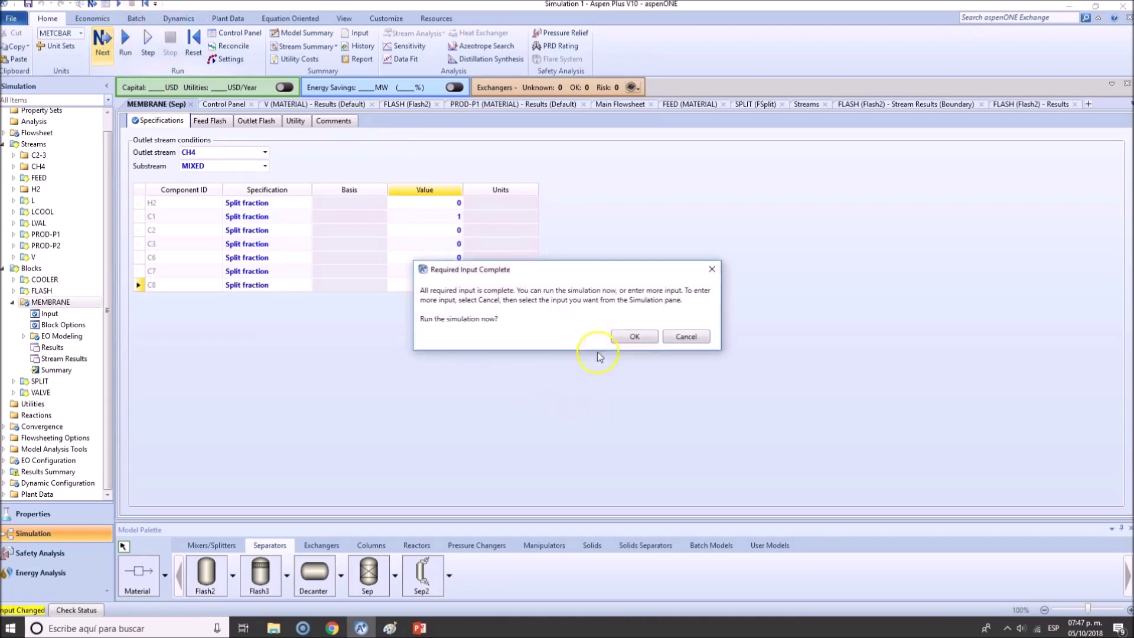
{"action": "left_click", "coordinate": [634, 336]}
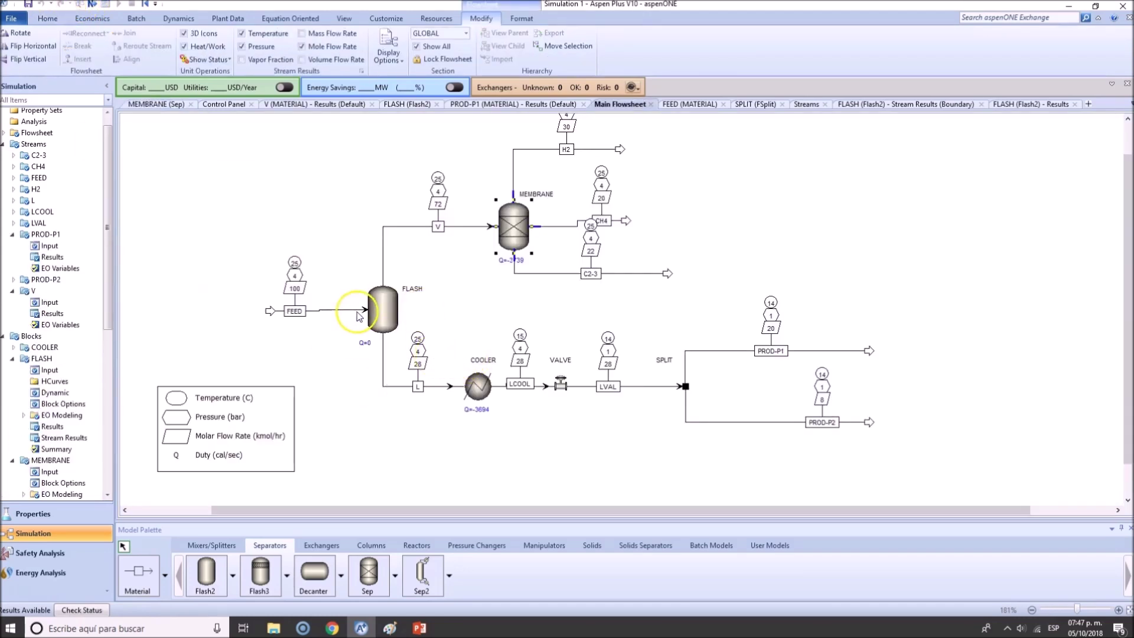
Set the FEED stream's pressure to 2.5 bar and return to the main flowsheet
{"action": "left_click", "coordinate": [347, 317]}
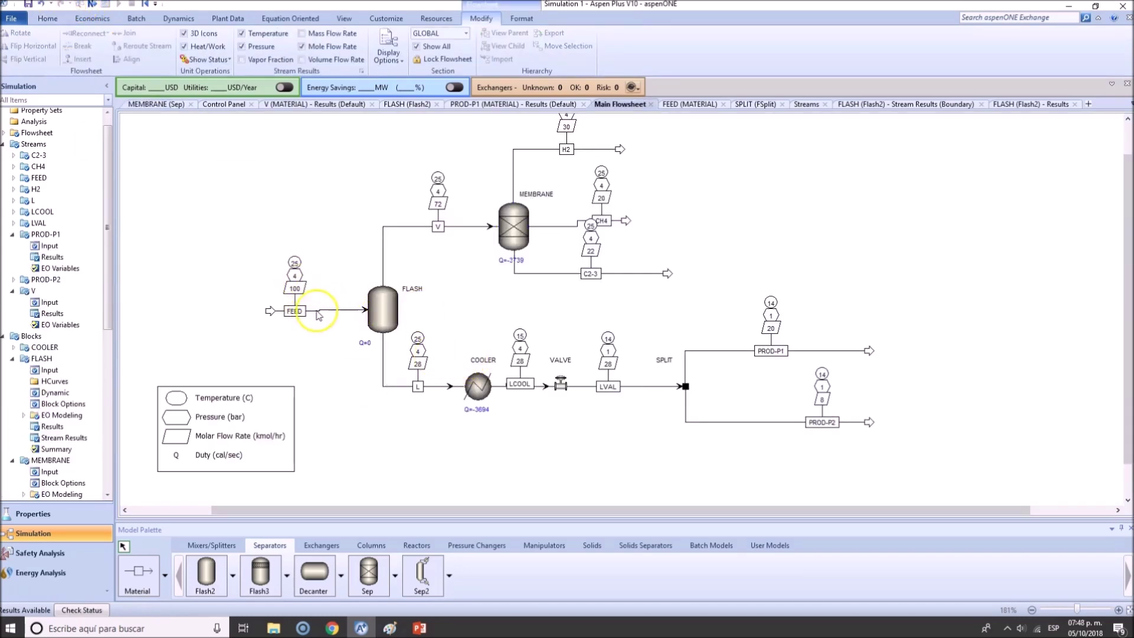
{"action": "double_click", "coordinate": [317, 312]}
{"action": "left_click", "coordinate": [262, 203]}
{"action": "type", "text": "2.5"}
{"action": "key", "text": "Return"}
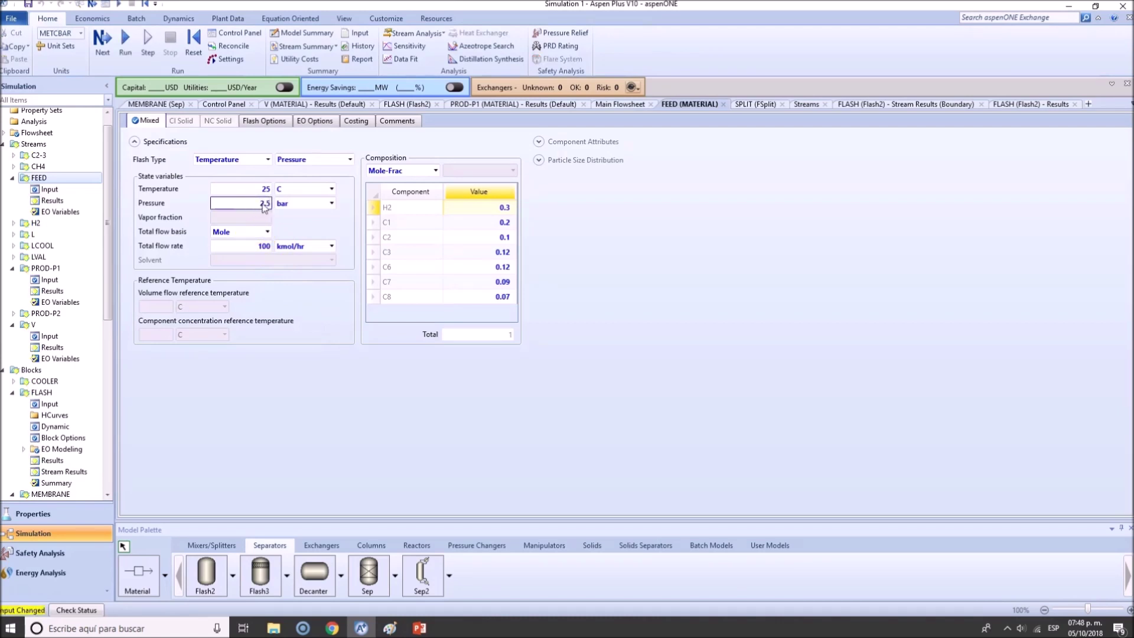
{"action": "key", "text": "ctrl+Tab"}
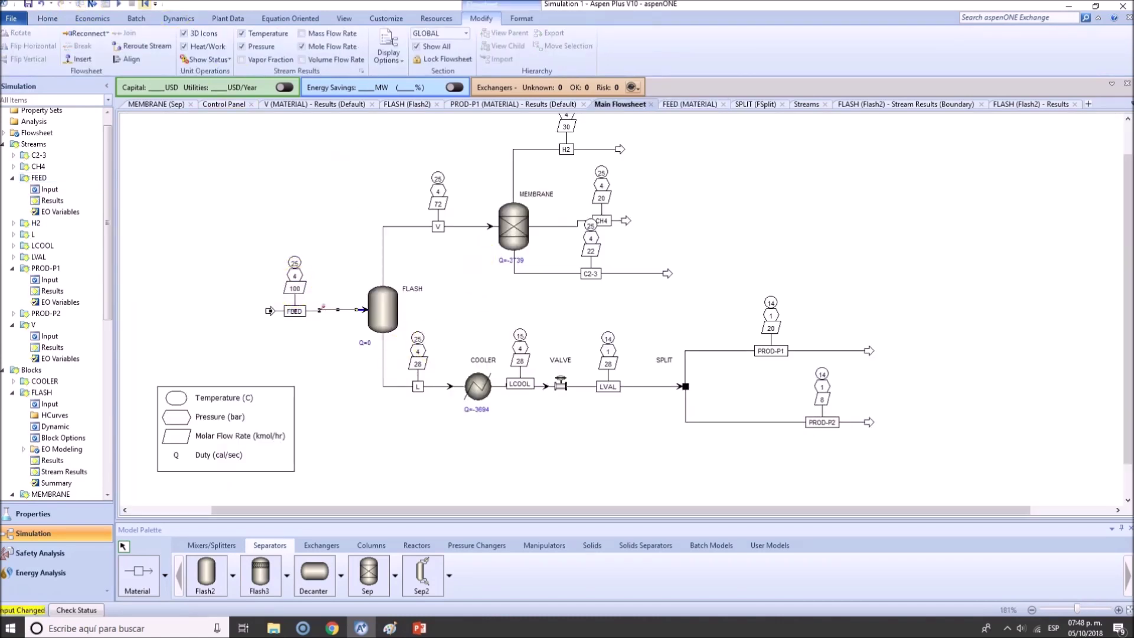
Check the FLASH block's specifications and rerun the simulation
{"action": "double_click", "coordinate": [382, 308]}
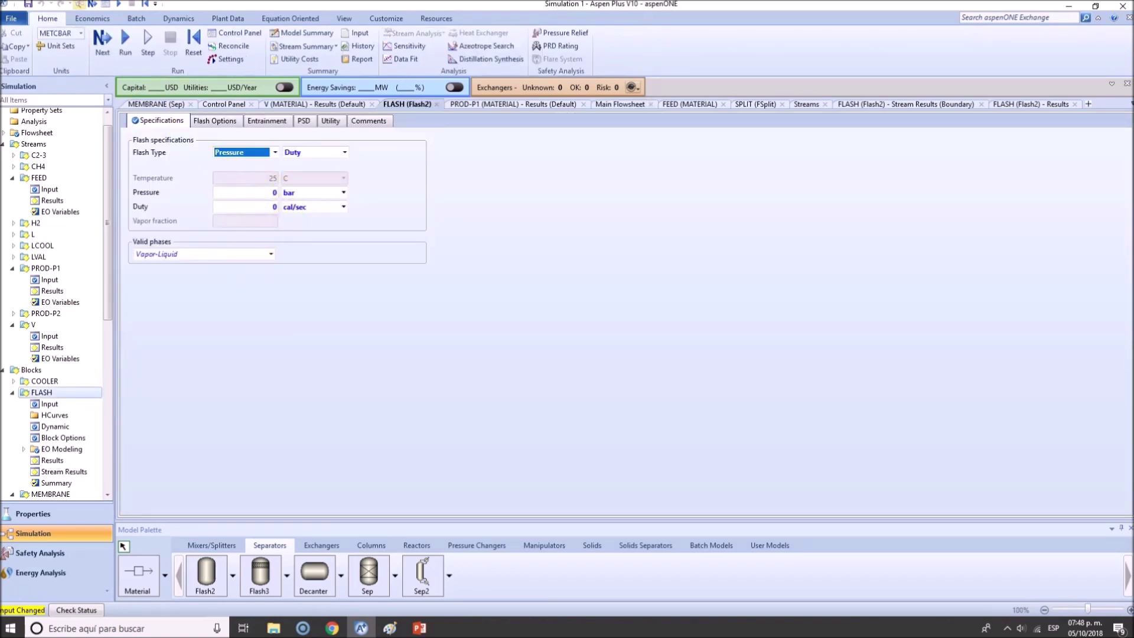
{"action": "left_click", "coordinate": [102, 39]}
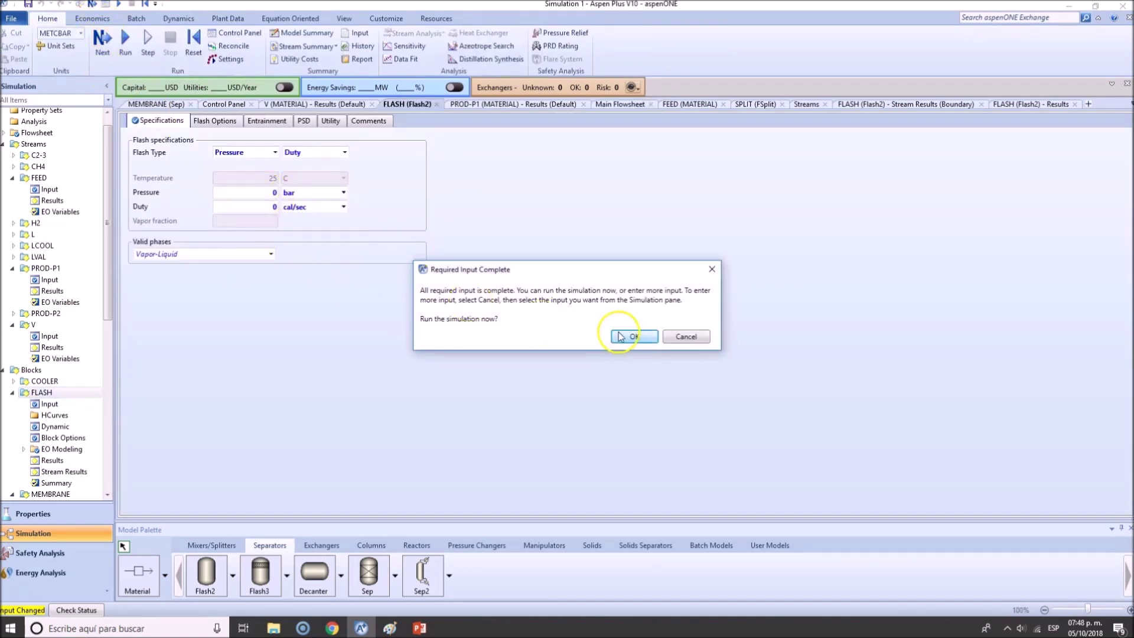
{"action": "left_click", "coordinate": [620, 337]}
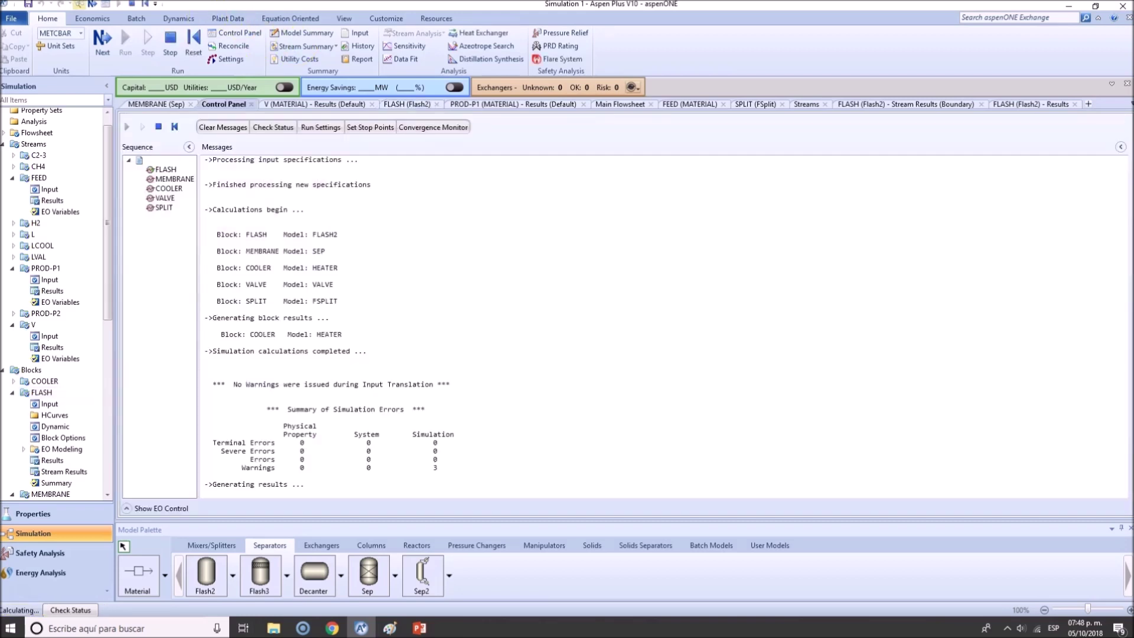
{"action": "left_click", "coordinate": [79, 4]}
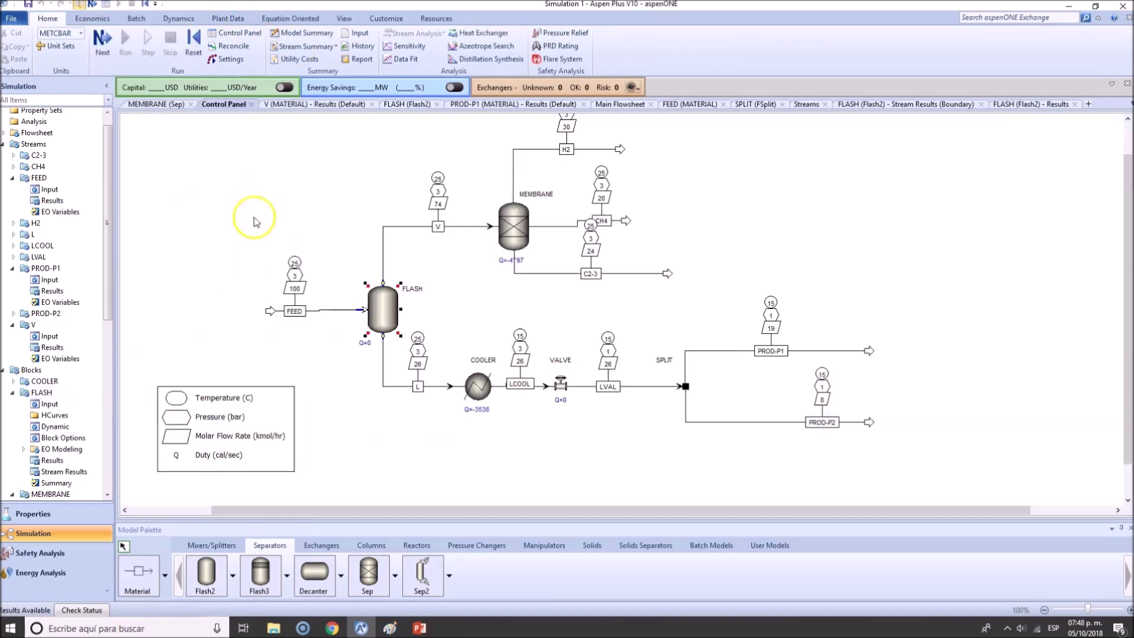
Move the MEMBRANE block's heat duty label away from the C2-3 stream line on the flowsheet
{"action": "left_click", "coordinate": [1127, 119]}
{"action": "left_click", "coordinate": [1126, 119]}
{"action": "left_click", "coordinate": [1127, 119]}
{"action": "left_click", "coordinate": [881, 263]}
{"action": "left_click_drag", "start_coordinate": [512, 291], "coordinate": [488, 290]}
{"action": "left_click", "coordinate": [491, 310]}
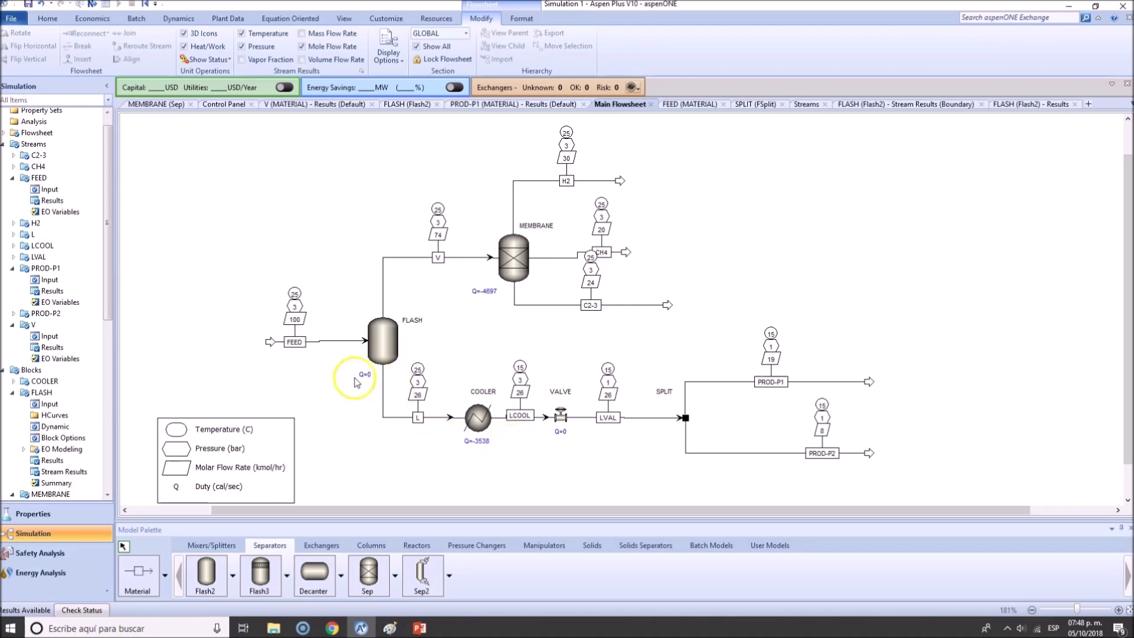
Shift the ends of the CH4 and C2-3 outlet streams to separate their overlapping labels
{"action": "left_click", "coordinate": [560, 431]}
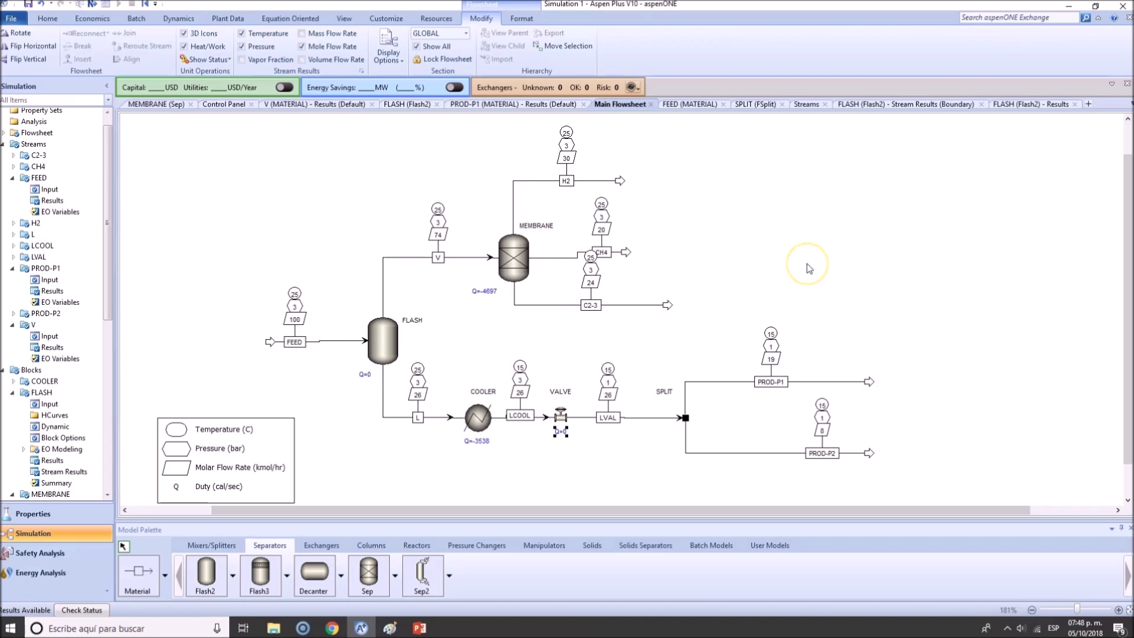
{"action": "left_click_drag", "start_coordinate": [626, 252], "coordinate": [679, 257]}
{"action": "left_click_drag", "start_coordinate": [667, 305], "coordinate": [685, 317]}
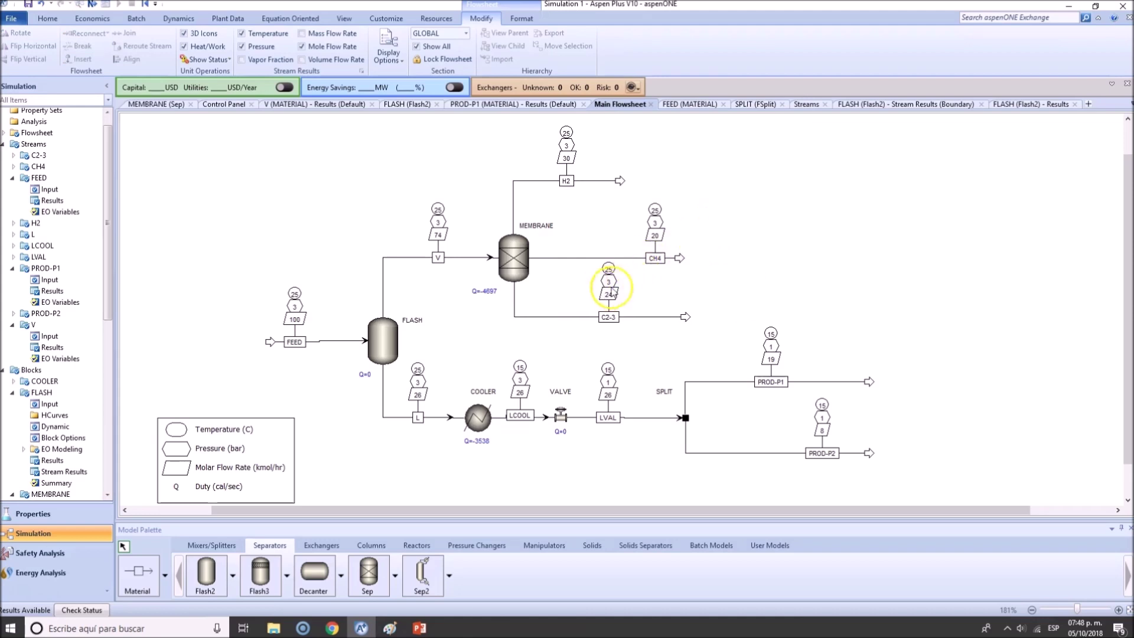
{"action": "left_click", "coordinate": [607, 317]}
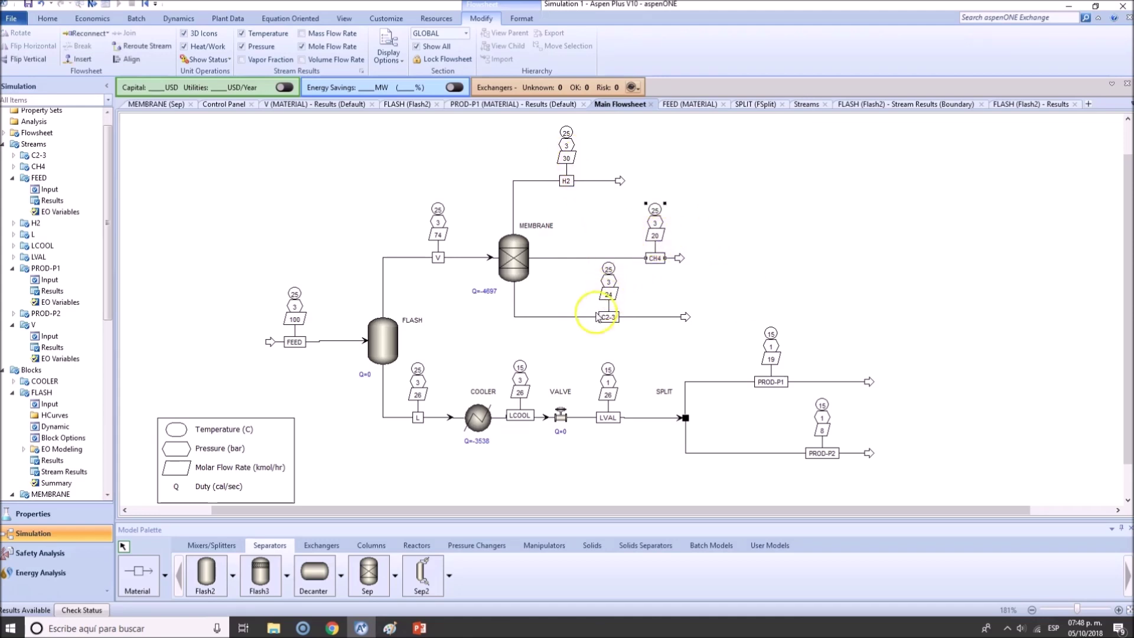
Open the MEMBRANE block's stream results and compare the C2-3, CH4, H2 and V stream columns
{"action": "right_click", "coordinate": [511, 258]}
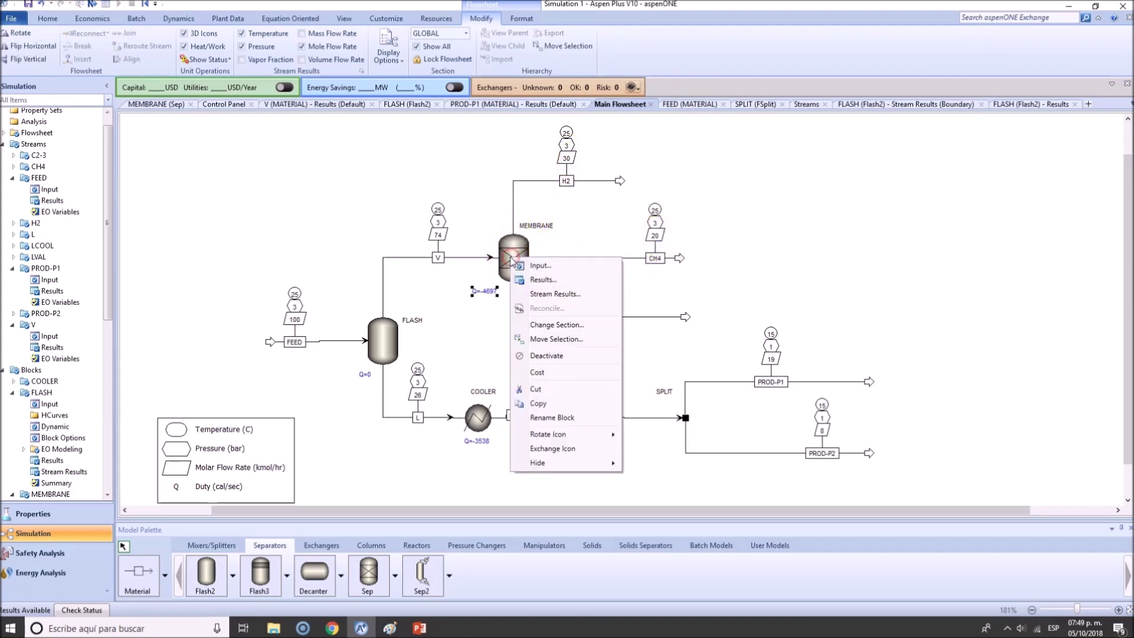
{"action": "left_click", "coordinate": [582, 296]}
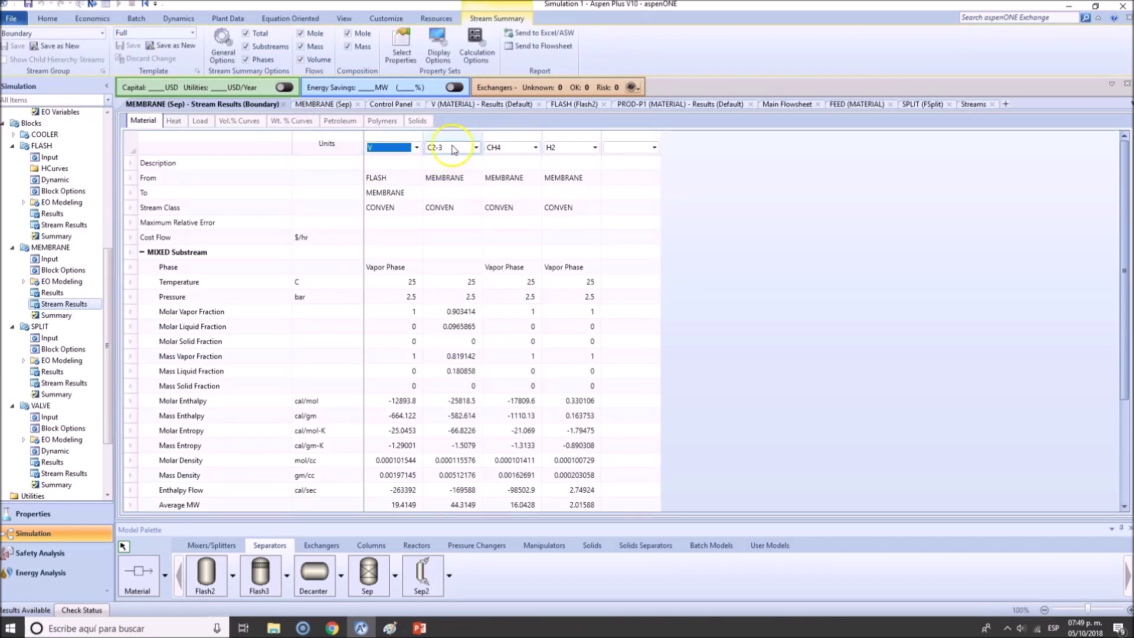
{"action": "left_click", "coordinate": [448, 137]}
{"action": "left_click", "coordinate": [507, 137]}
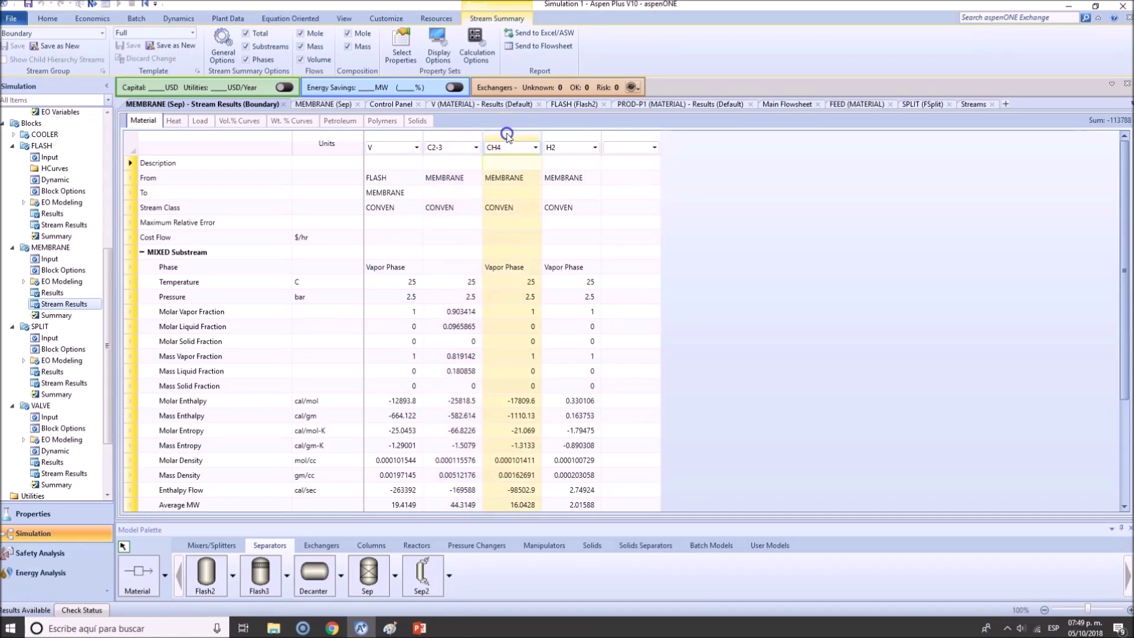
{"action": "left_click", "coordinate": [555, 137]}
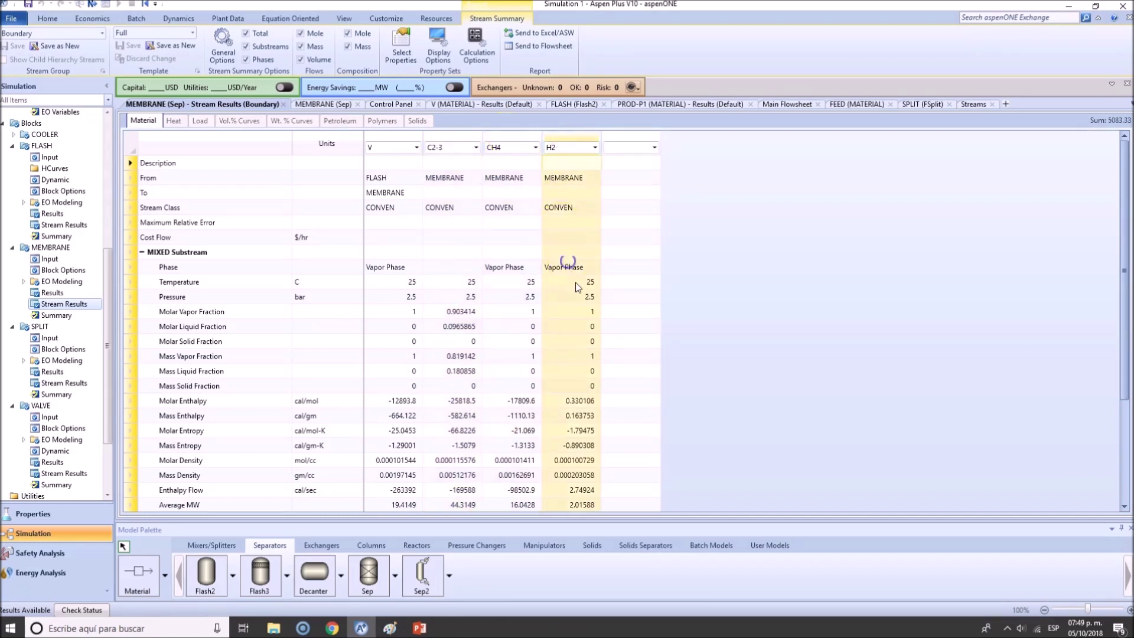
{"action": "left_click", "coordinate": [406, 135]}
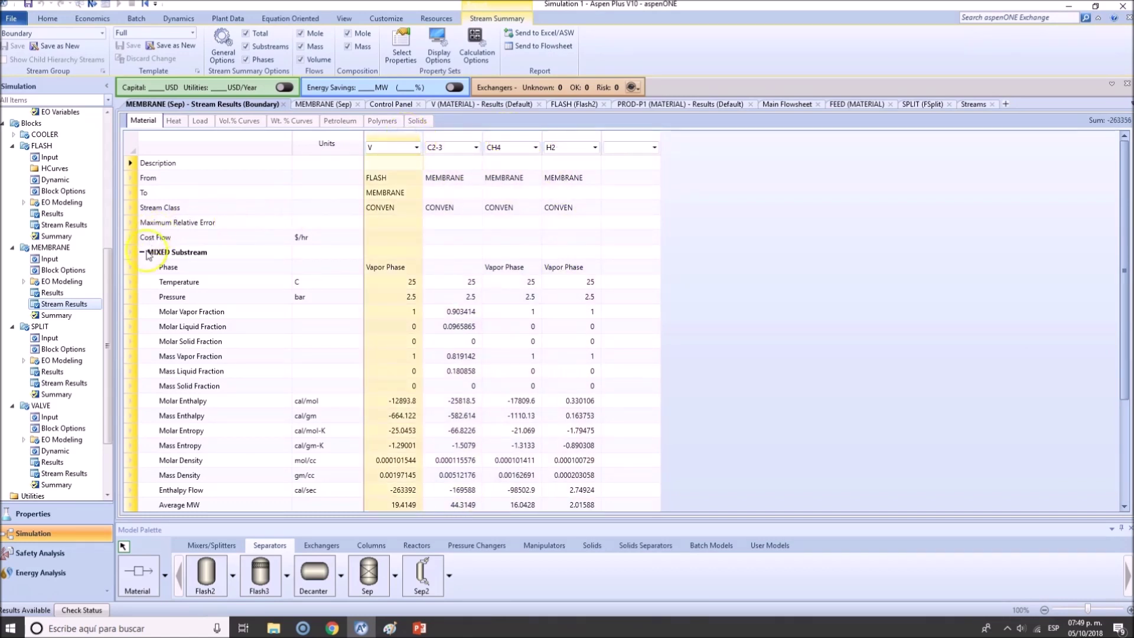
Expand the mole flows in the stream results and examine the component flows of stream V
{"action": "scroll", "coordinate": [261, 329], "scroll_direction": "down", "scroll_amount": 3}
{"action": "left_click", "coordinate": [154, 417]}
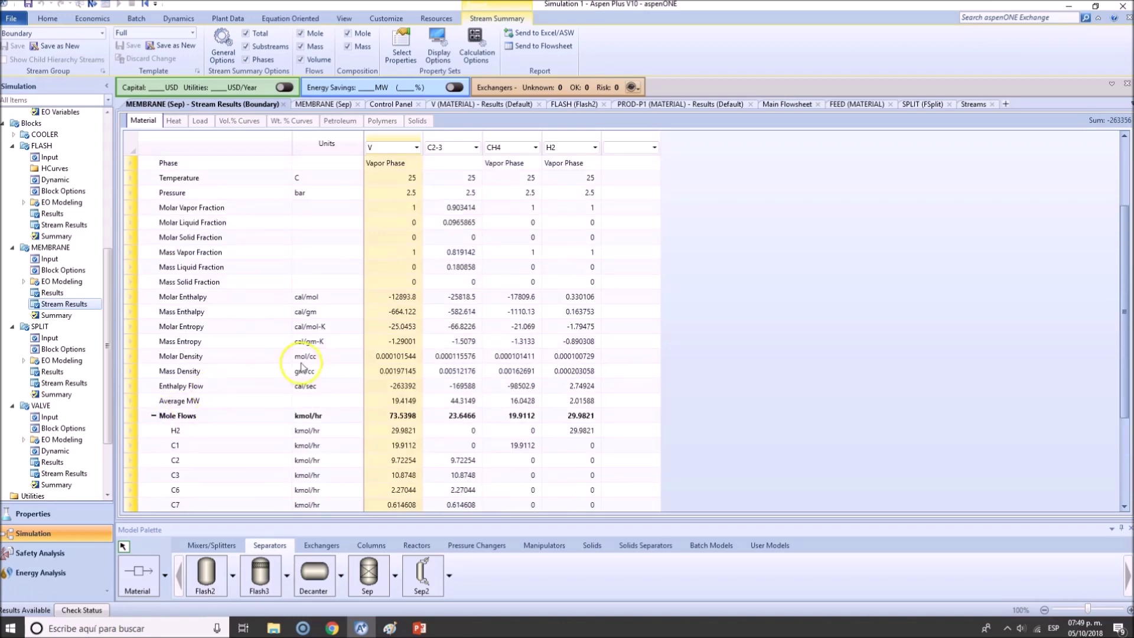
{"action": "scroll", "coordinate": [283, 345], "scroll_direction": "down", "scroll_amount": 3}
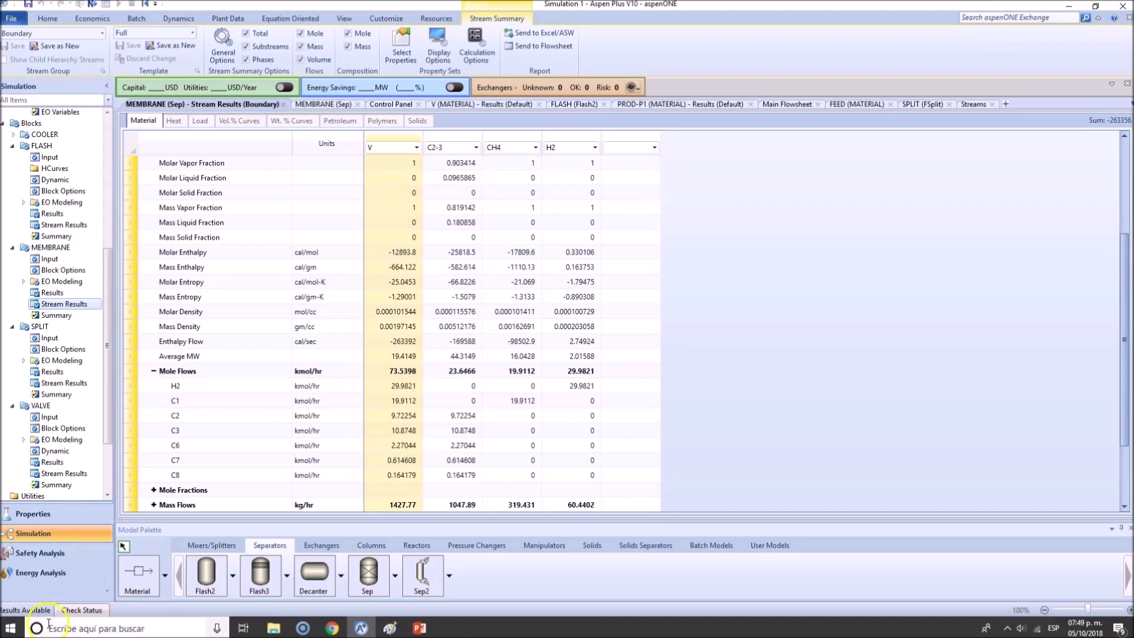
{"action": "scroll", "coordinate": [407, 390], "scroll_direction": "down", "scroll_amount": 1}
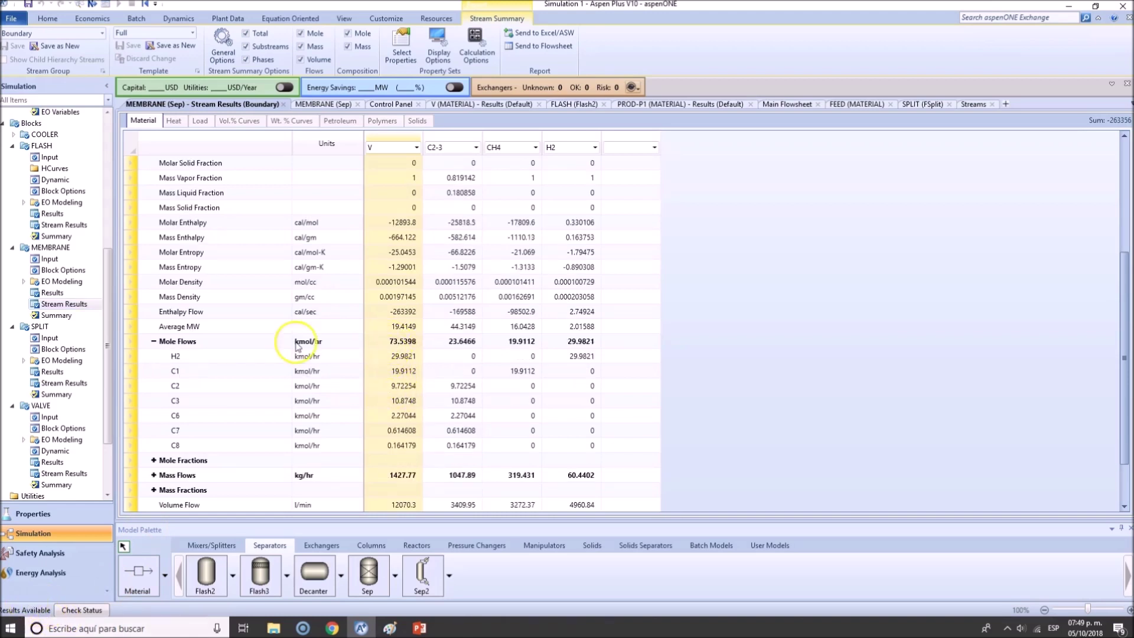
{"action": "left_click", "coordinate": [184, 341]}
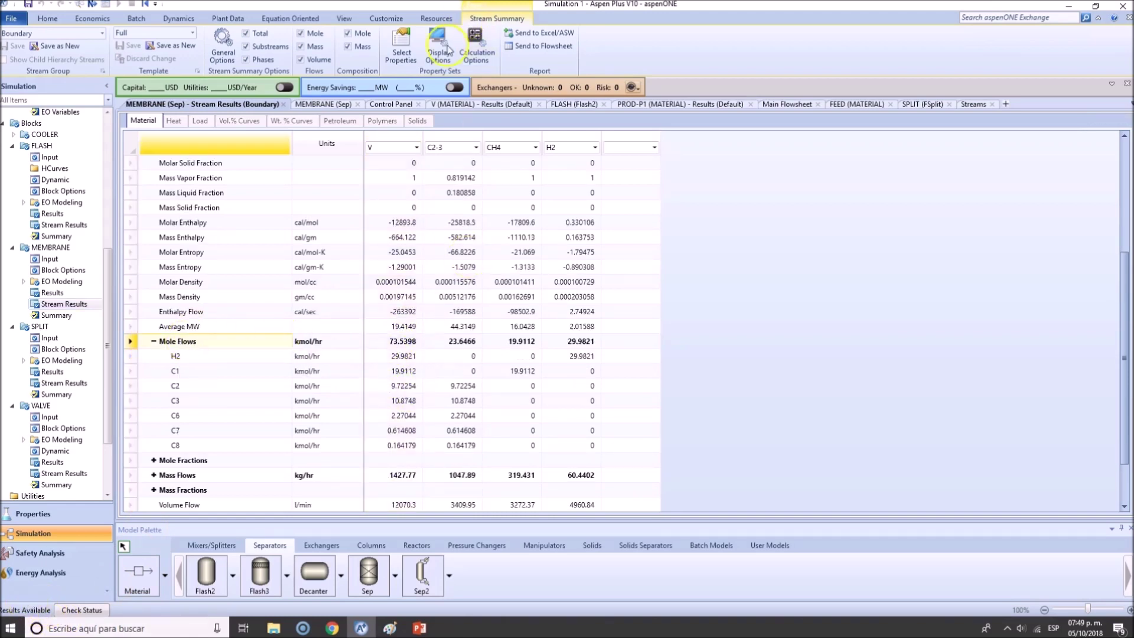
{"action": "left_click", "coordinate": [404, 357]}
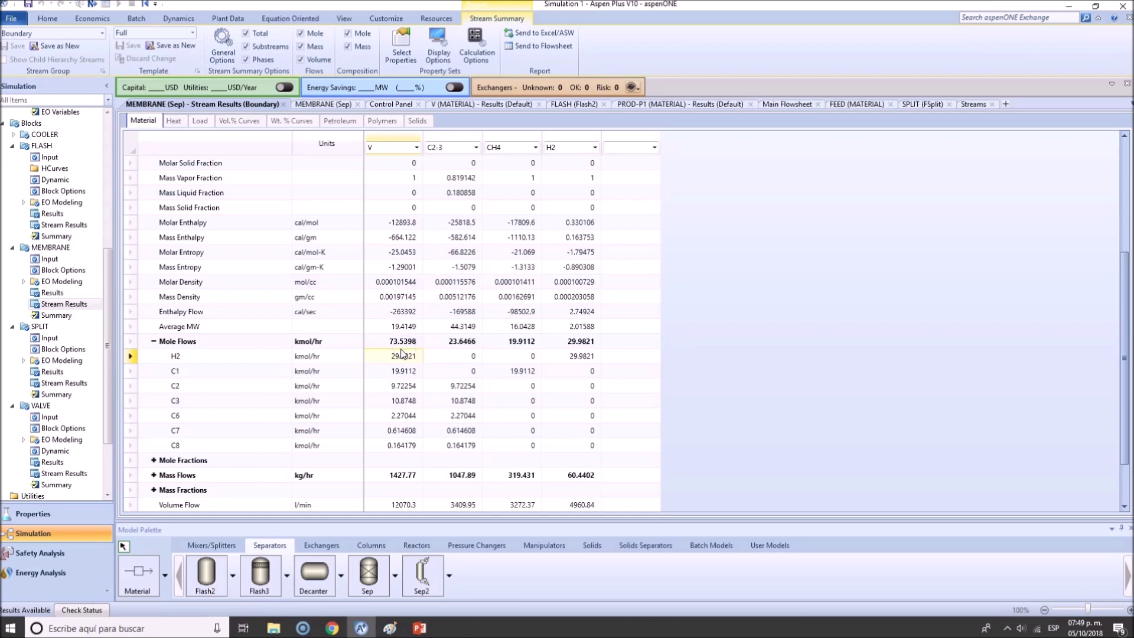
Examine the component mole flows in the H2, CH4 and C2-3 outlet streams
{"action": "left_click", "coordinate": [584, 364]}
{"action": "left_click", "coordinate": [584, 359]}
{"action": "left_click_drag", "start_coordinate": [591, 372], "coordinate": [582, 442]}
{"action": "left_click", "coordinate": [223, 371]}
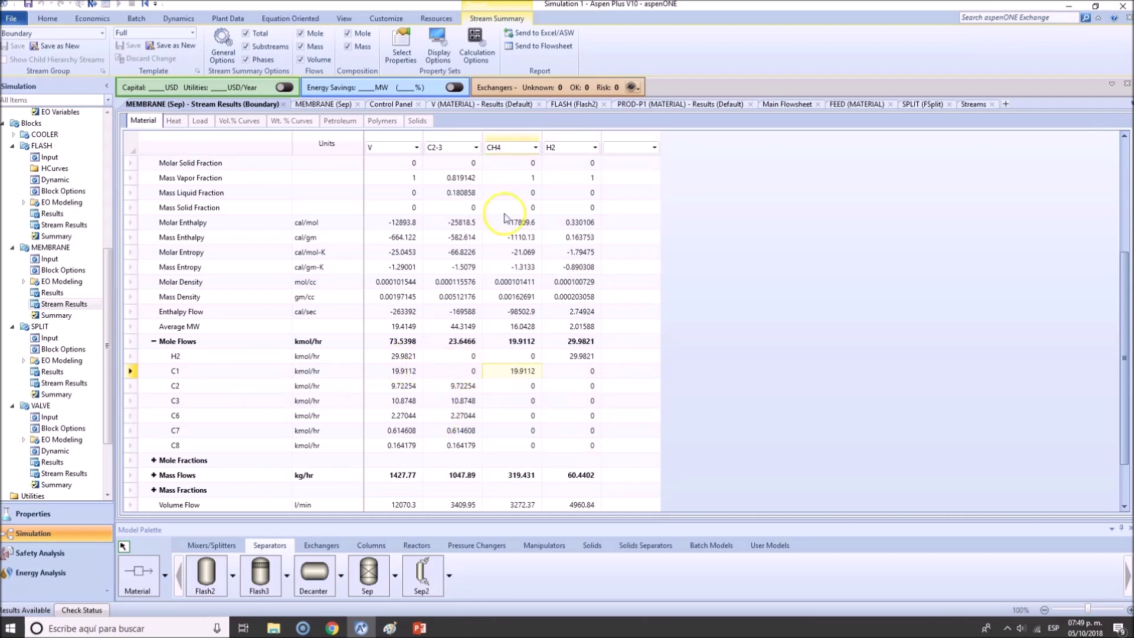
{"action": "left_click", "coordinate": [510, 137]}
{"action": "left_click_drag", "start_coordinate": [232, 395], "coordinate": [449, 440]}
{"action": "left_click", "coordinate": [460, 138]}
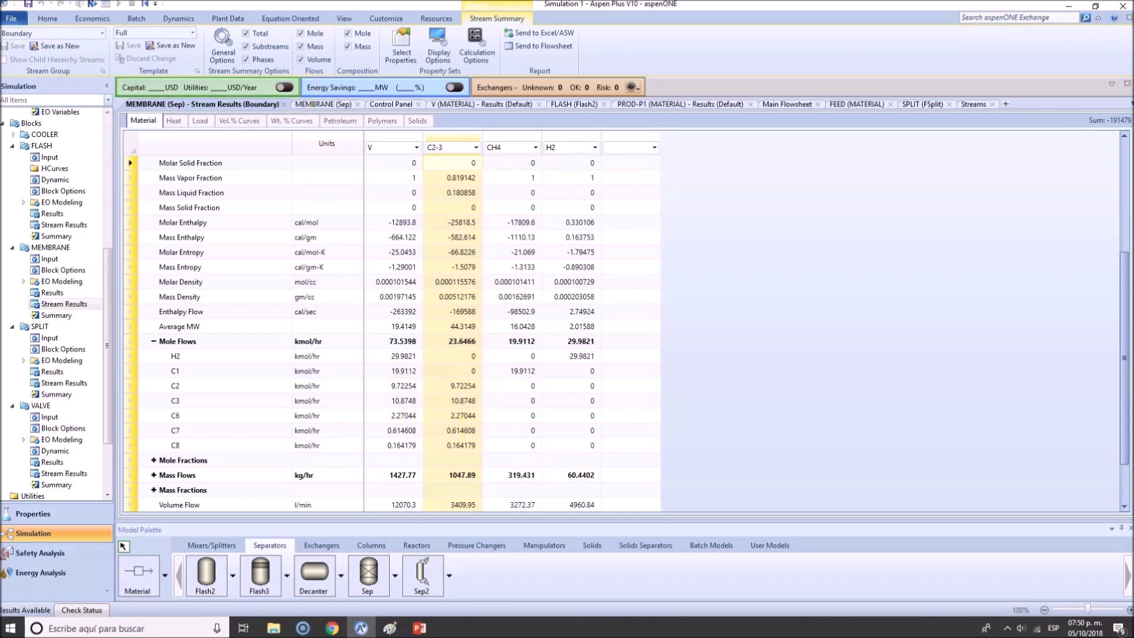
Return to the main flowsheet and select the C2-3 outlet stream
{"action": "left_click", "coordinate": [786, 104]}
{"action": "left_click", "coordinate": [760, 284]}
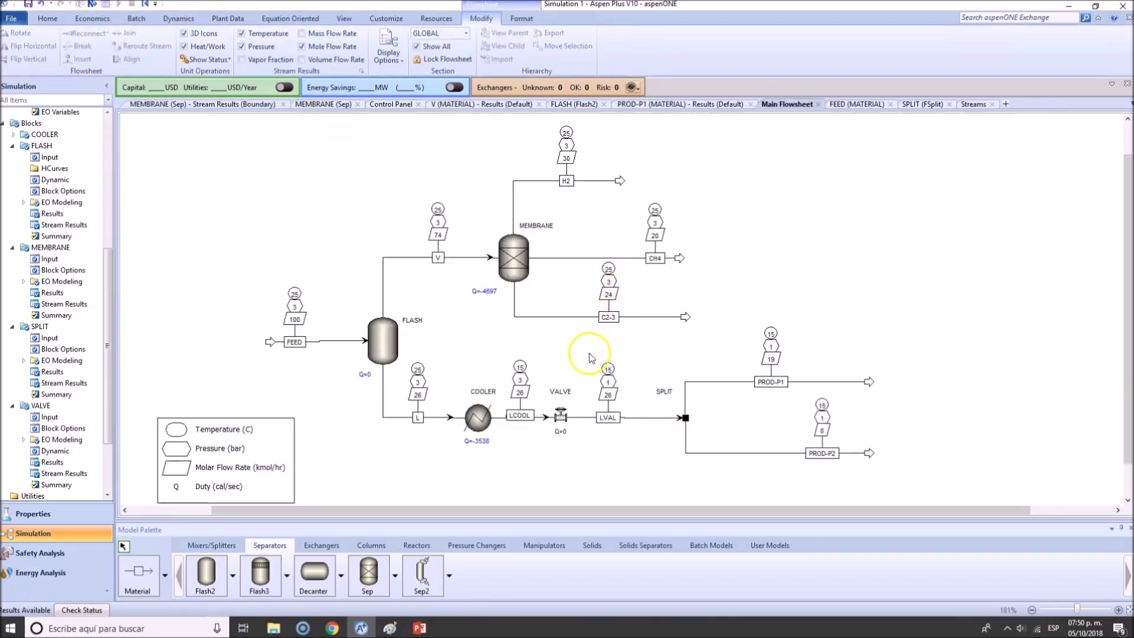
{"action": "left_click", "coordinate": [569, 317]}
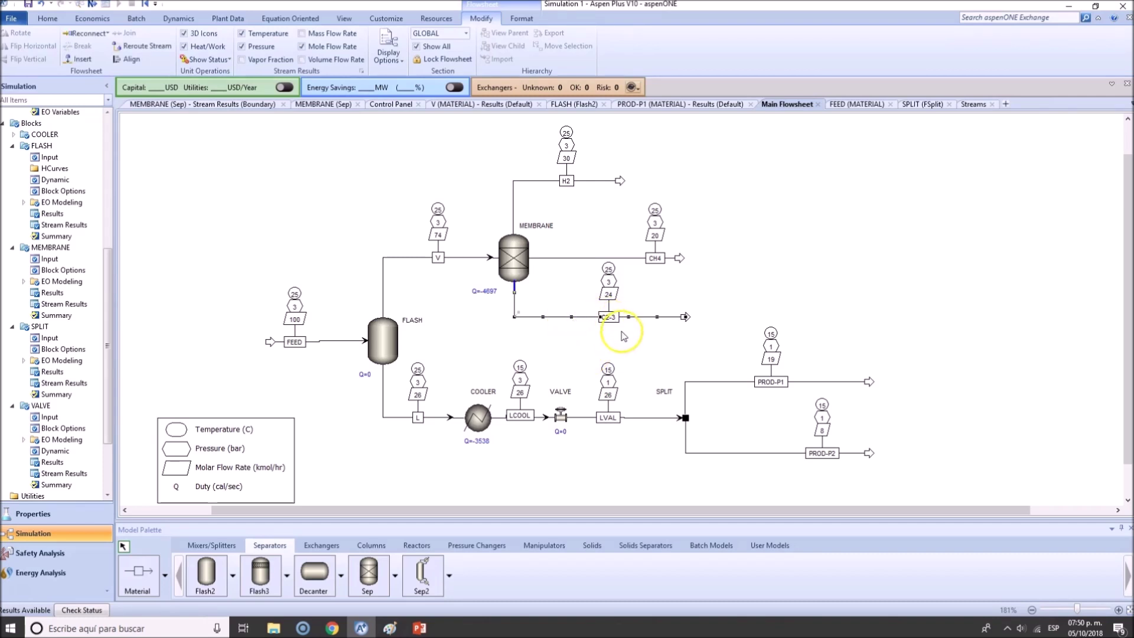
Switch to the PowerPoint slide and mark the C1 and C2 split fractions given for the CH4 stream
{"action": "mouse_move", "coordinate": [420, 628]}
{"action": "left_click", "coordinate": [452, 597]}
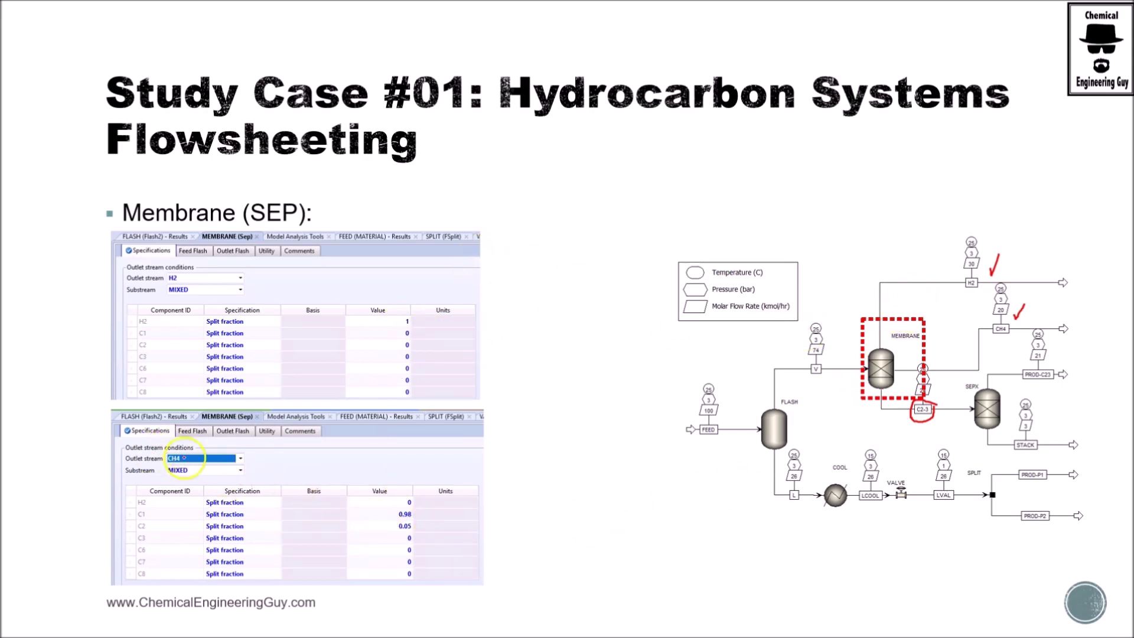
{"action": "left_click_drag", "start_coordinate": [392, 531], "coordinate": [414, 531]}
{"action": "left_click_drag", "start_coordinate": [135, 534], "coordinate": [136, 535]}
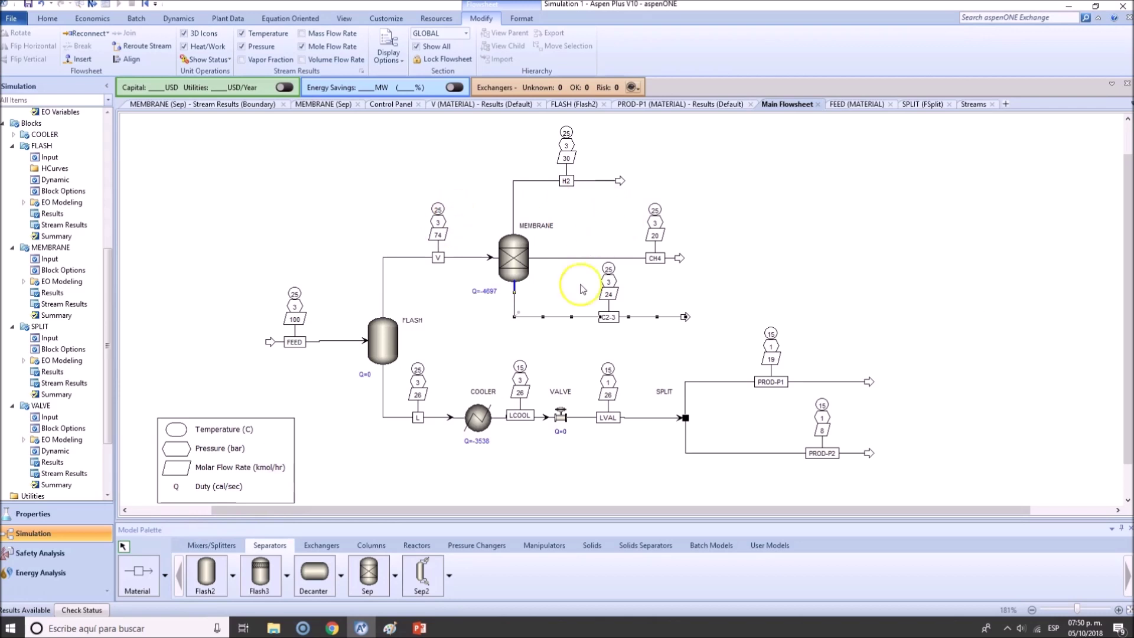
Return to Aspen Plus and set the C1 split fraction for the MEMBRANE block's CH4 outlet stream to 0.98, checking the slide
{"action": "left_click", "coordinate": [708, 273]}
{"action": "double_click", "coordinate": [514, 257]}
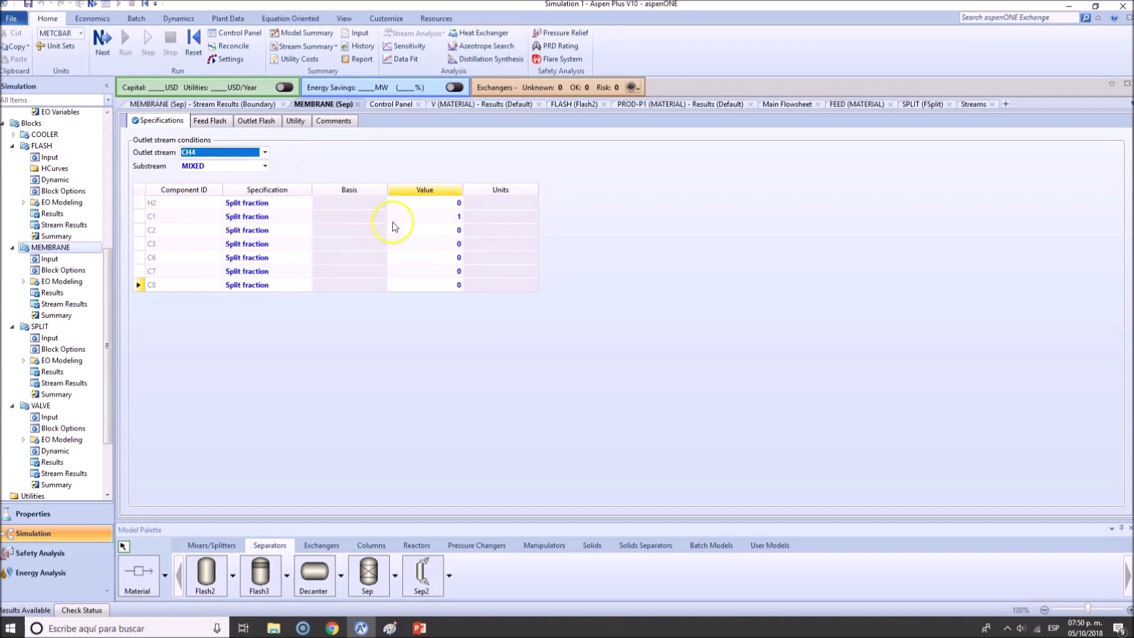
{"action": "left_click", "coordinate": [413, 219]}
{"action": "key", "text": "alt+Tab"}
{"action": "key", "text": "alt+Tab"}
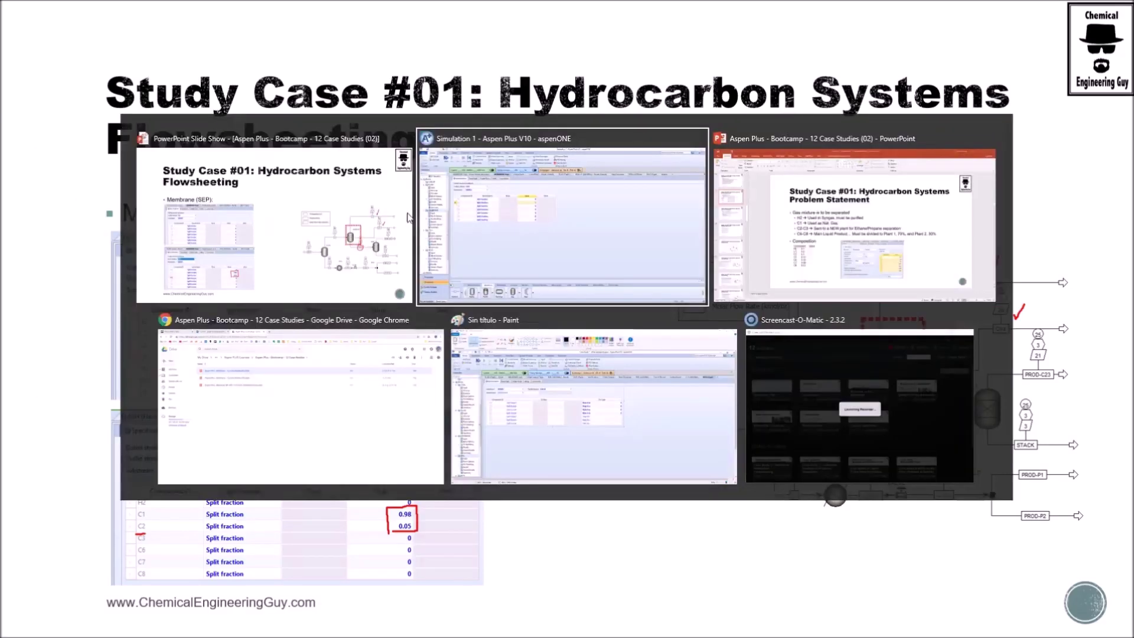
{"action": "type", "text": "0.98"}
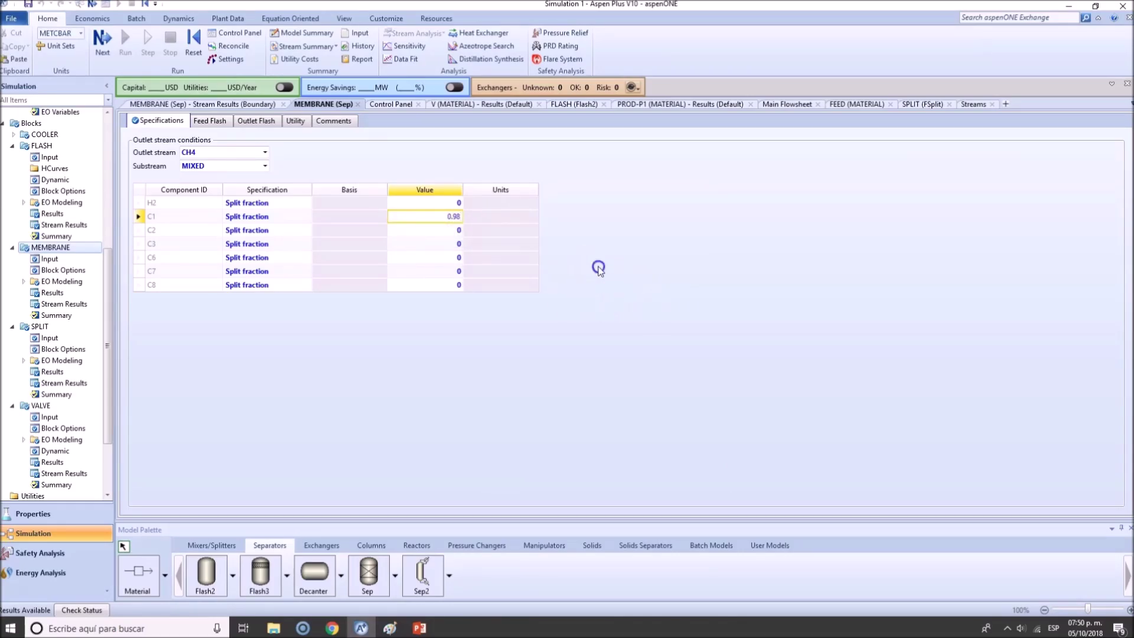
Set the C2 split fraction for the CH4 outlet stream to 0.05, as given on the slide
{"action": "left_click", "coordinate": [434, 229]}
{"action": "key", "text": "alt+Tab"}
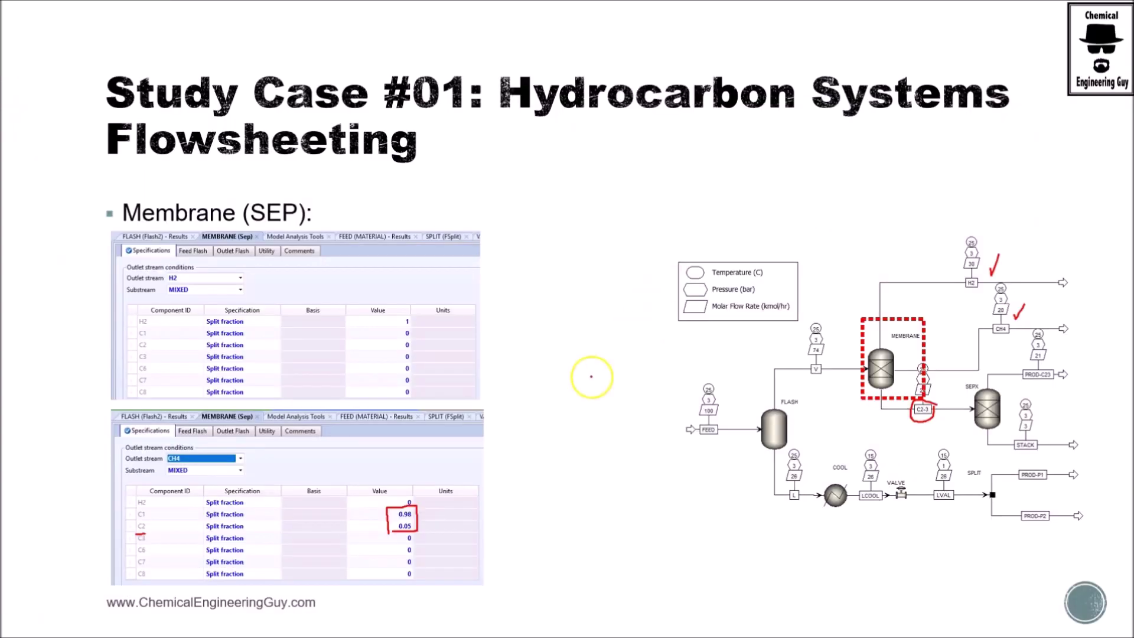
{"action": "key", "text": "alt+Tab"}
{"action": "type", "text": "0.0"}
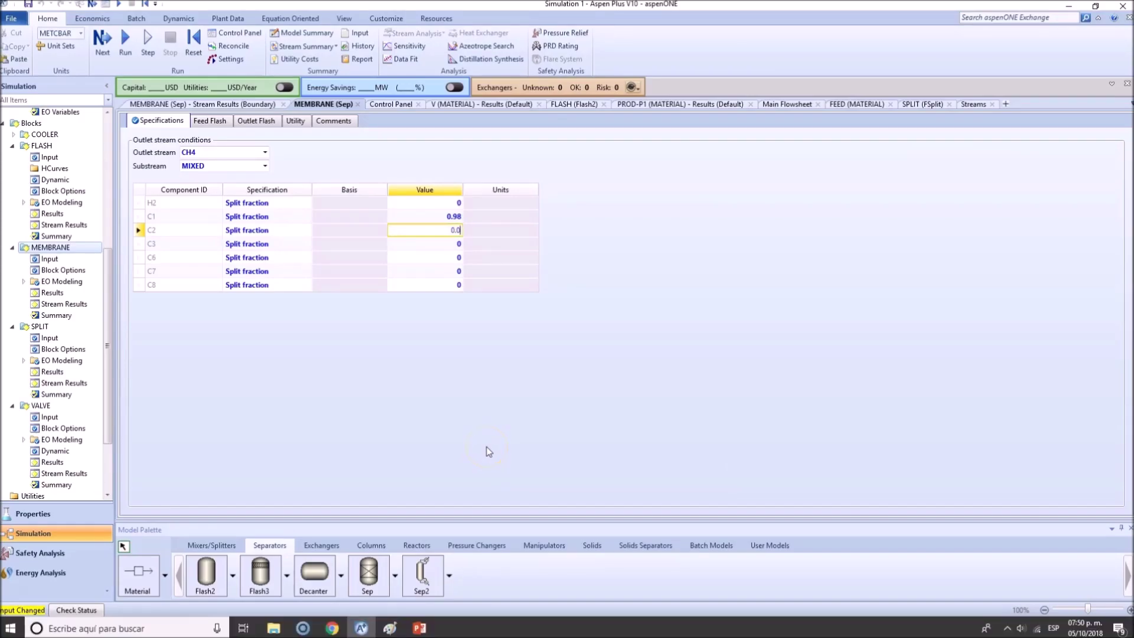
{"action": "key", "text": "Return"}
{"action": "left_click", "coordinate": [440, 231]}
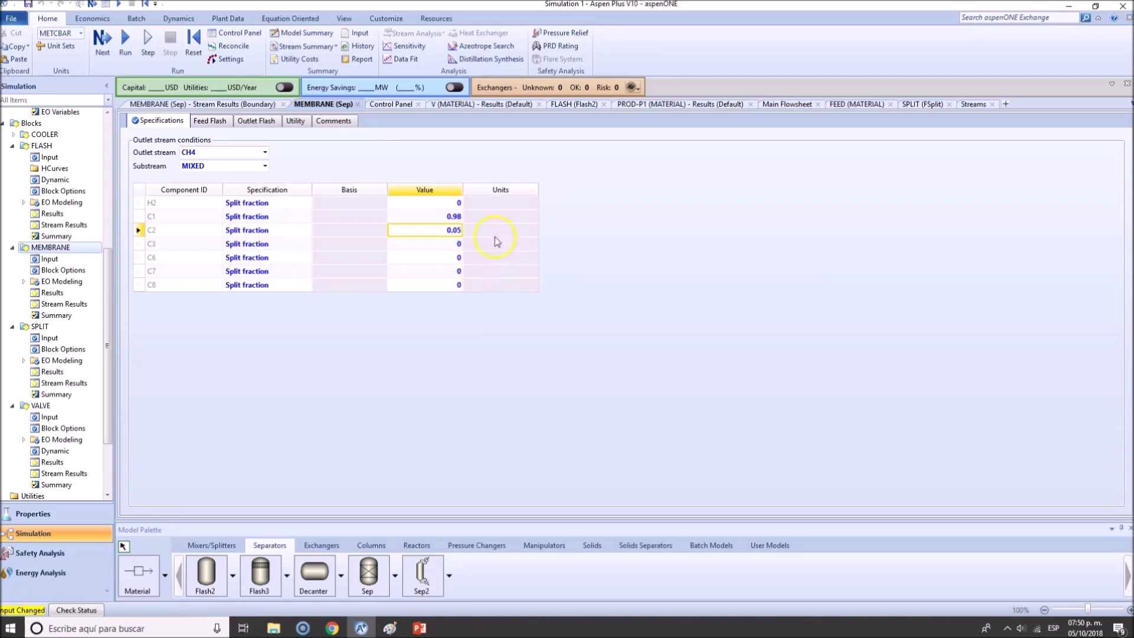
Switch to the PowerPoint SEPX slide and mark components C6 to C8 for PROD-C23 and the zero mole fractions for STACK
{"action": "key", "text": "alt+Tab"}
{"action": "key", "text": "Right"}
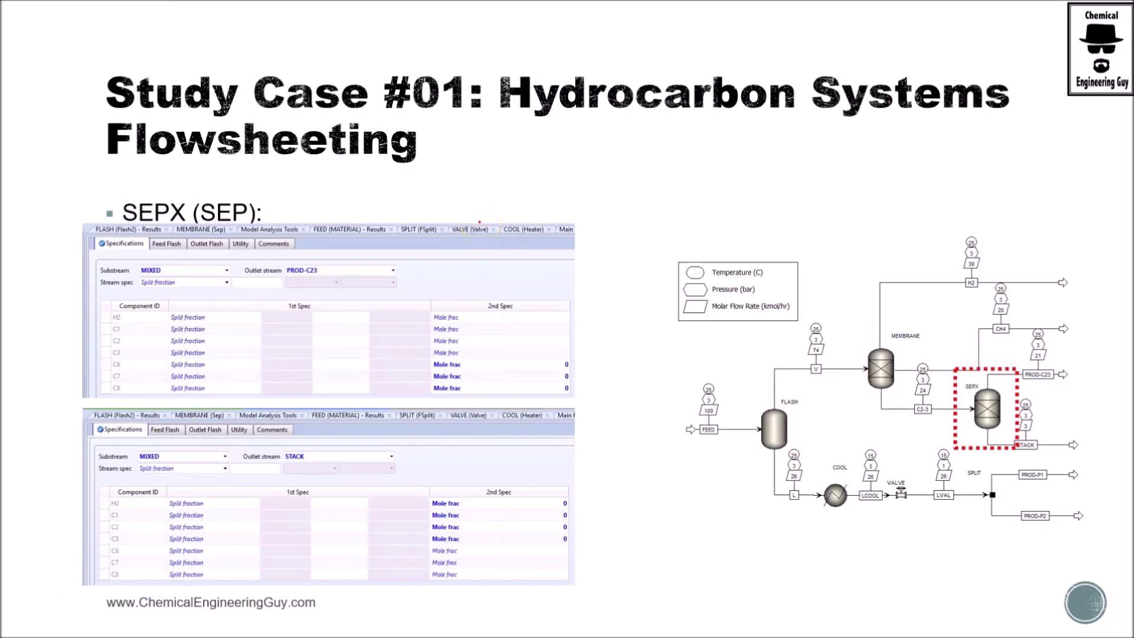
{"action": "key", "text": "alt+Tab"}
{"action": "left_click_drag", "start_coordinate": [144, 175], "coordinate": [146, 200]}
{"action": "mouse_move", "coordinate": [139, 362]}
{"action": "left_mouse_down"}
{"action": "mouse_move", "coordinate": [99, 362]}
{"action": "mouse_move", "coordinate": [112, 395]}
{"action": "mouse_move", "coordinate": [137, 364]}
{"action": "left_mouse_up"}
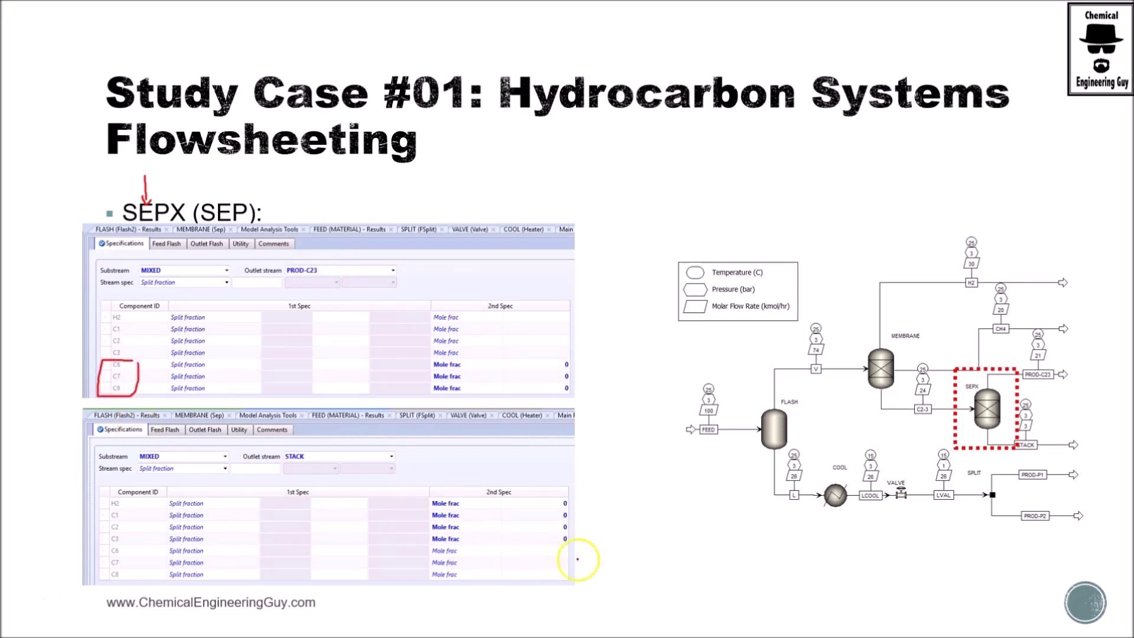
{"action": "mouse_move", "coordinate": [555, 546]}
{"action": "left_mouse_down"}
{"action": "mouse_move", "coordinate": [577, 540]}
{"action": "mouse_move", "coordinate": [576, 498]}
{"action": "left_mouse_up"}
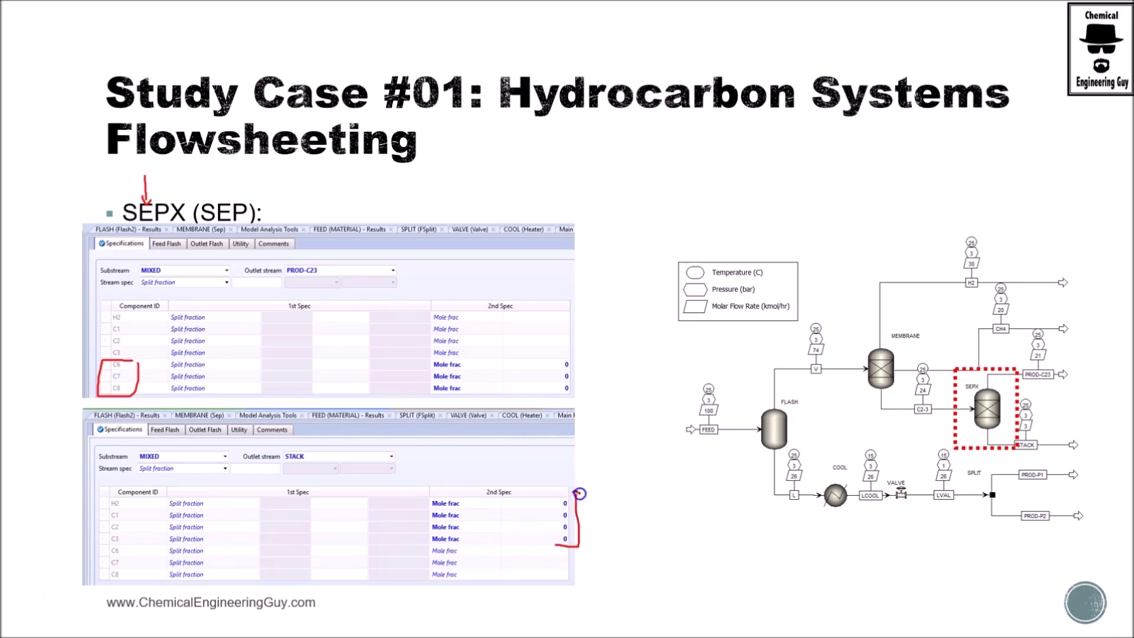